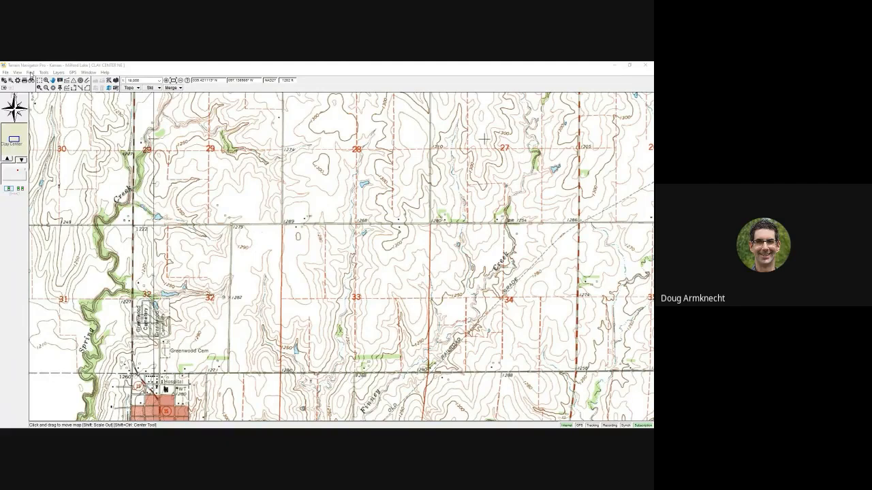
- Search all USGS Topographic placenames for "tuttle creek" and show the Tuttle Creek Lake reservoir in place of the active map
{"action": "left_click", "coordinate": [30, 72]}
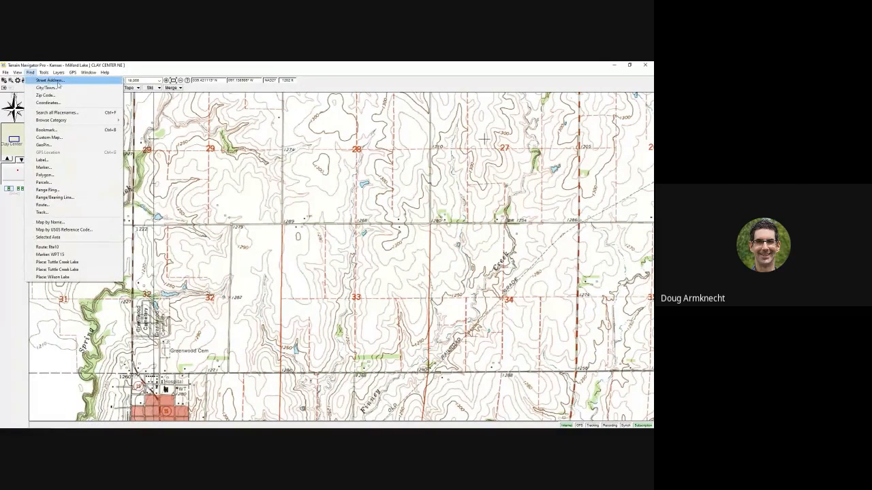
{"action": "left_click", "coordinate": [56, 73]}
{"action": "left_click", "coordinate": [30, 72]}
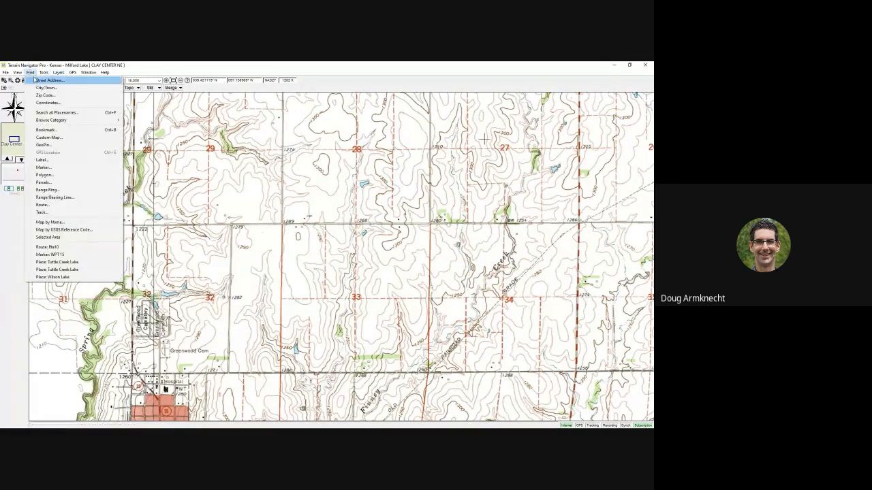
{"action": "left_click", "coordinate": [56, 112]}
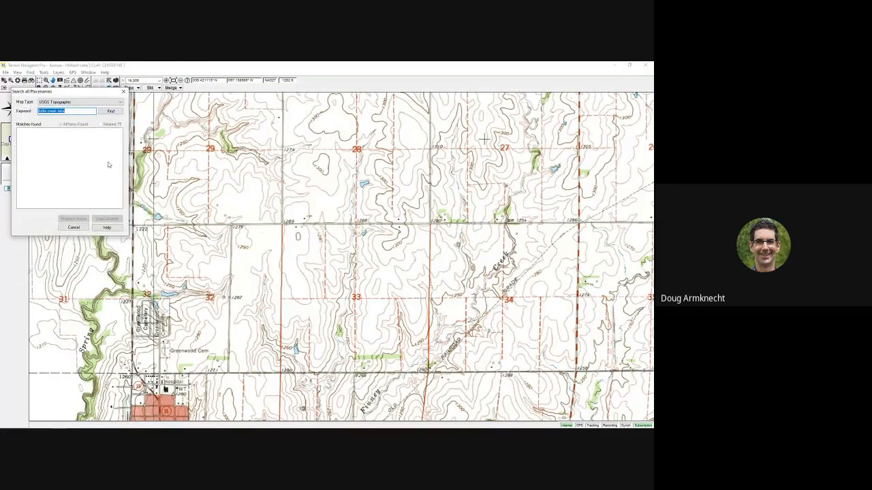
{"action": "key", "text": "BackSpace"}
{"action": "type", "text": "tuttle creek"}
{"action": "key", "text": "Return"}
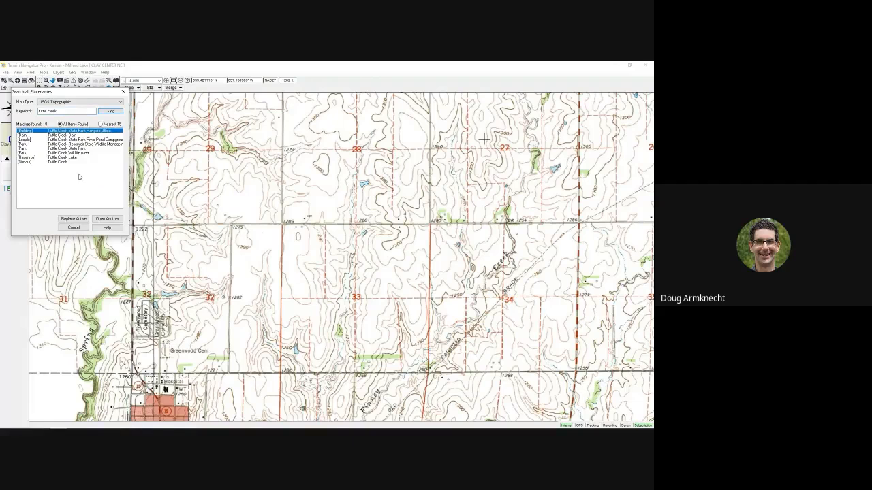
{"action": "left_click", "coordinate": [33, 158]}
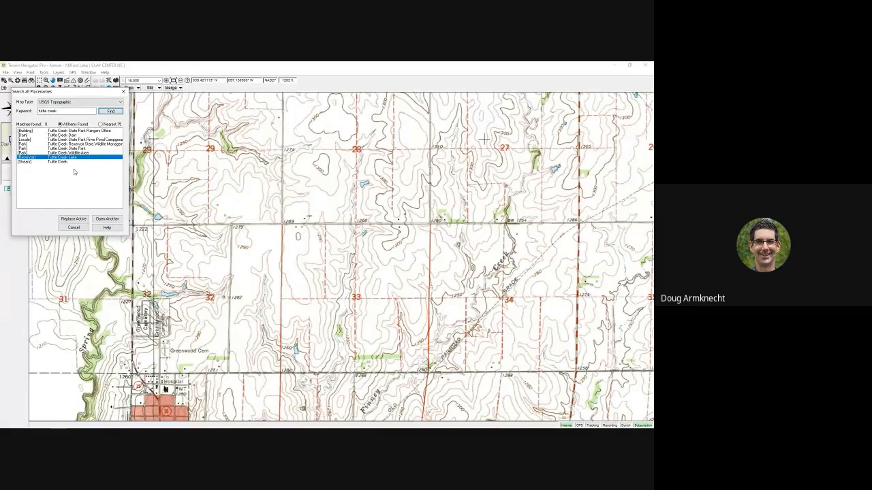
{"action": "left_click", "coordinate": [77, 220]}
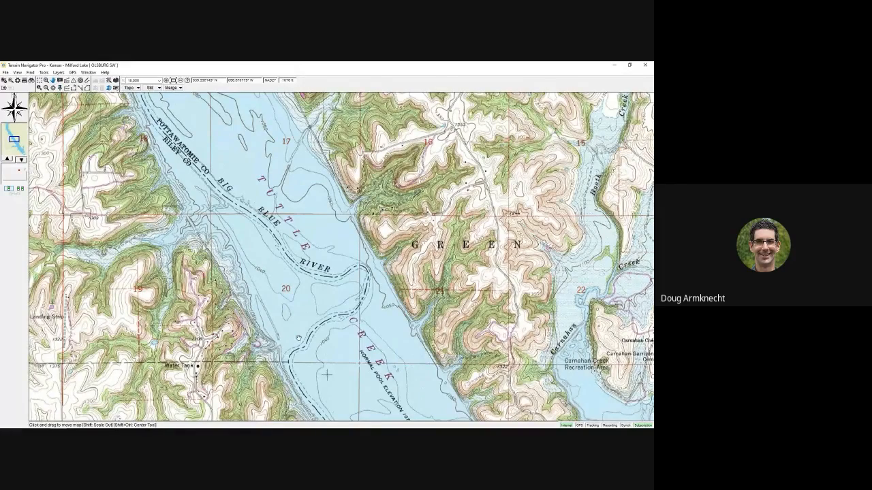
- Examine the terrain around Tuttle Creek Lake, from the Carnahan Creek arm to the Grant area north of Tuttle Creek
{"action": "left_click_drag", "start_coordinate": [299, 339], "coordinate": [377, 210]}
{"action": "left_click_drag", "start_coordinate": [470, 341], "coordinate": [291, 169]}
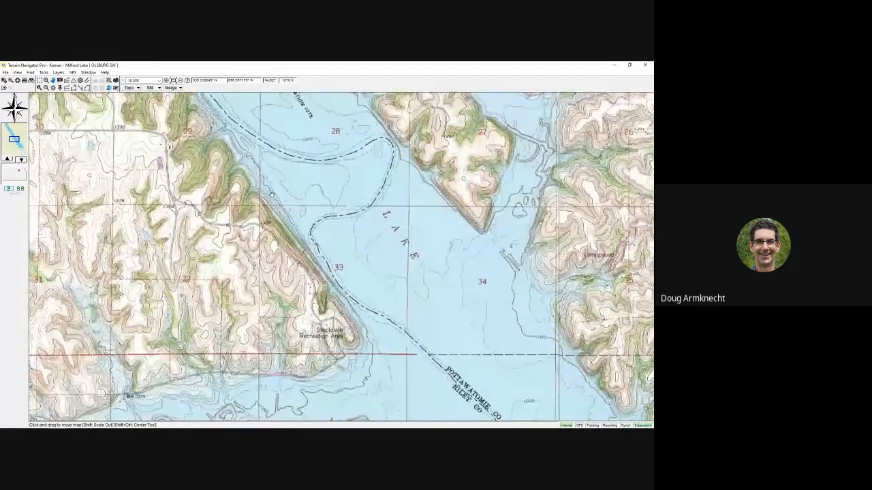
{"action": "left_click_drag", "start_coordinate": [529, 321], "coordinate": [224, 188]}
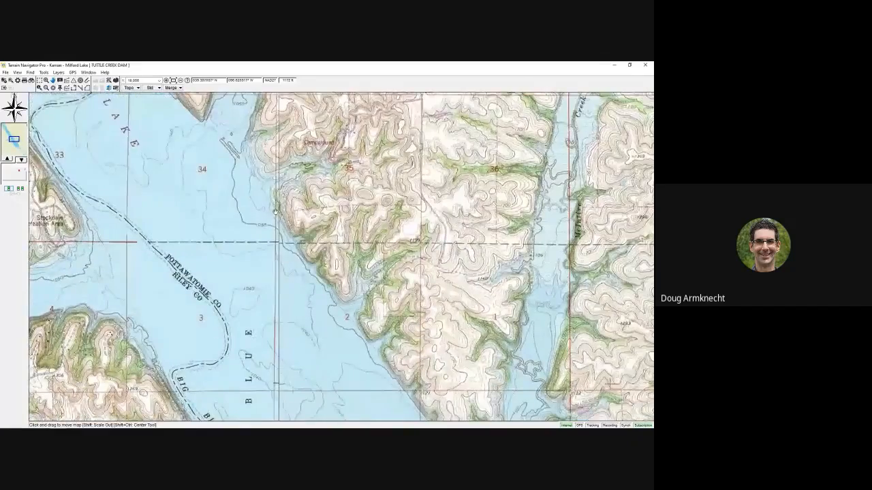
{"action": "left_click_drag", "start_coordinate": [275, 212], "coordinate": [294, 345]}
{"action": "left_click_drag", "start_coordinate": [248, 164], "coordinate": [319, 275]}
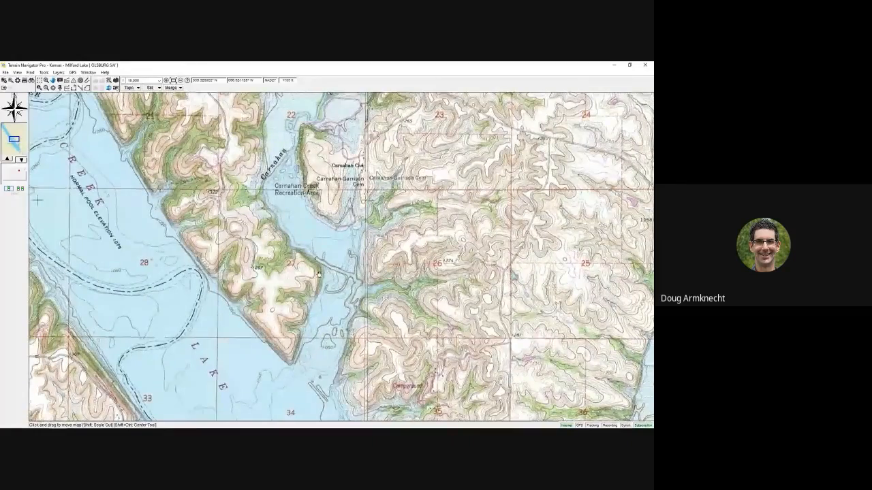
{"action": "scroll", "coordinate": [278, 217], "scroll_direction": "down", "scroll_amount": 1}
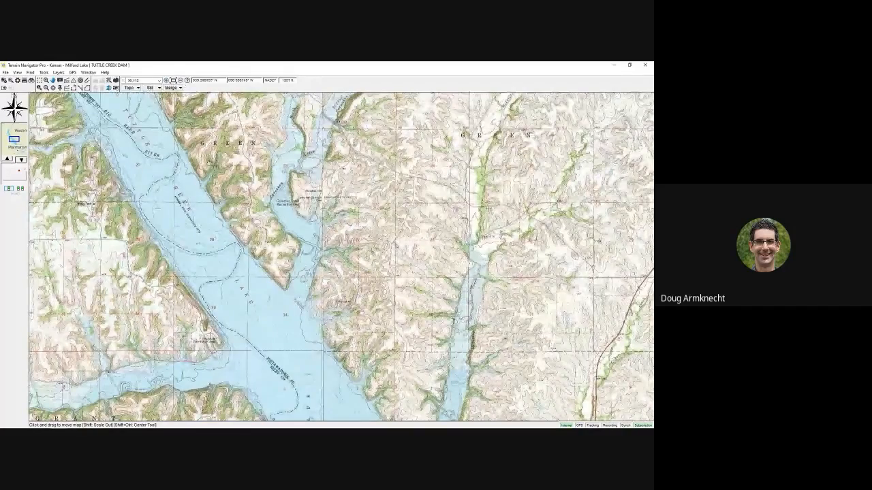
{"action": "left_click_drag", "start_coordinate": [270, 253], "coordinate": [388, 389]}
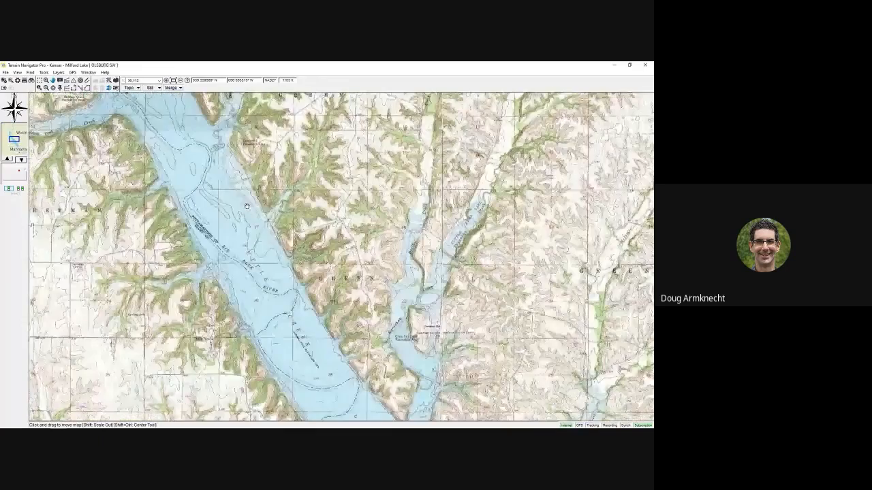
{"action": "left_click_drag", "start_coordinate": [247, 207], "coordinate": [334, 96]}
{"action": "left_click_drag", "start_coordinate": [396, 412], "coordinate": [295, 211]}
{"action": "scroll", "coordinate": [287, 250], "scroll_direction": "up", "scroll_amount": 1}
{"action": "left_click_drag", "start_coordinate": [287, 250], "coordinate": [344, 290]}
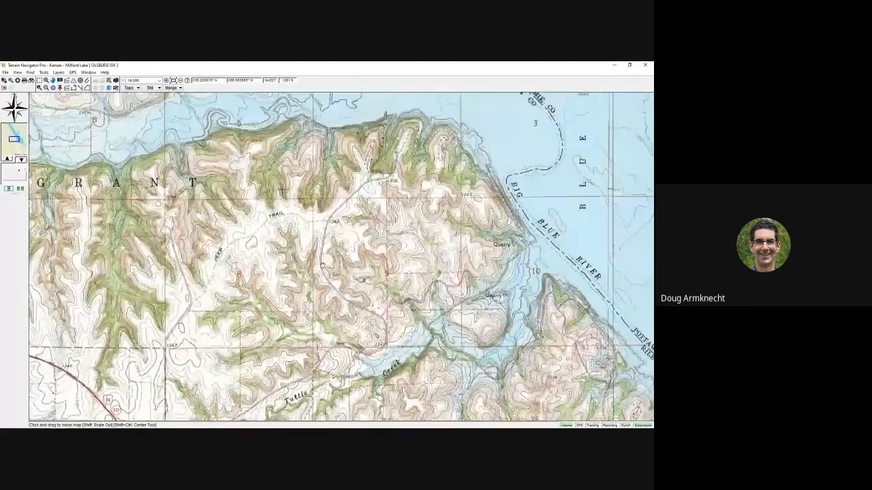
{"action": "left_click_drag", "start_coordinate": [302, 264], "coordinate": [310, 271]}
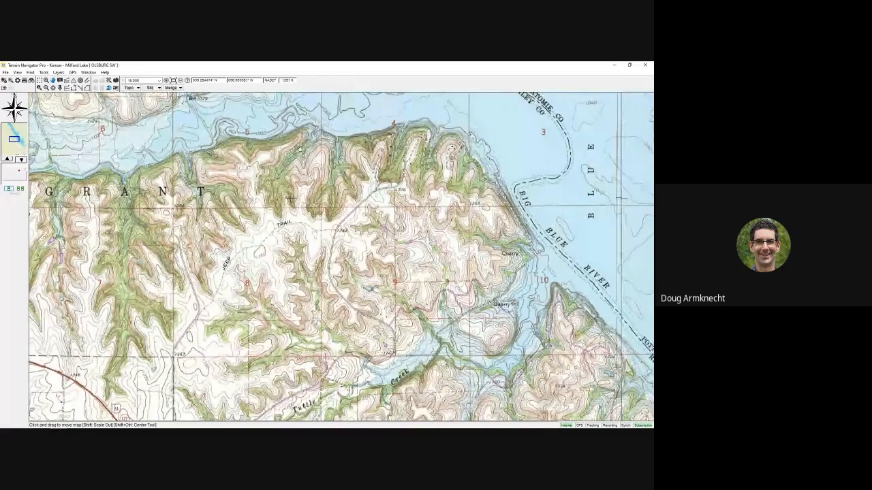
{"action": "left_click_drag", "start_coordinate": [150, 180], "coordinate": [206, 176]}
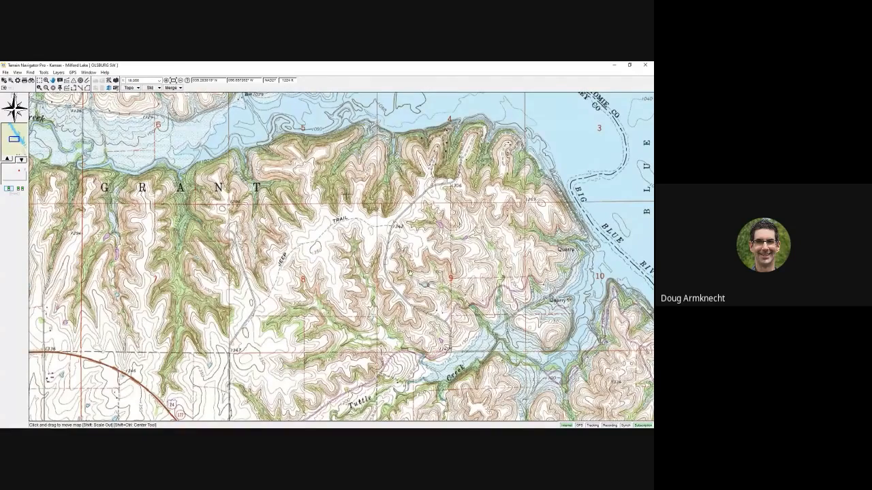
{"action": "left_click_drag", "start_coordinate": [346, 196], "coordinate": [379, 193]}
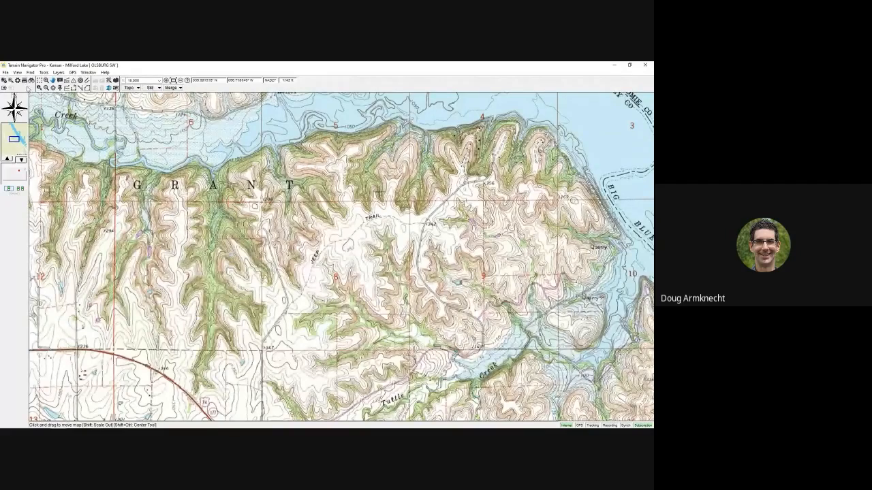
{"action": "left_click_drag", "start_coordinate": [425, 281], "coordinate": [351, 273]}
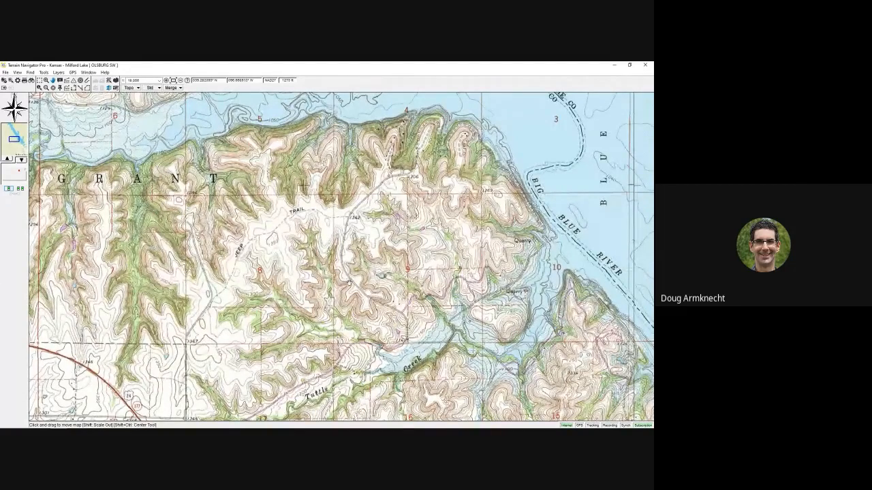
- Set the primary coordinate display preferences to the D° M' S" format and the NAD 83 datum
{"action": "left_click", "coordinate": [4, 72]}
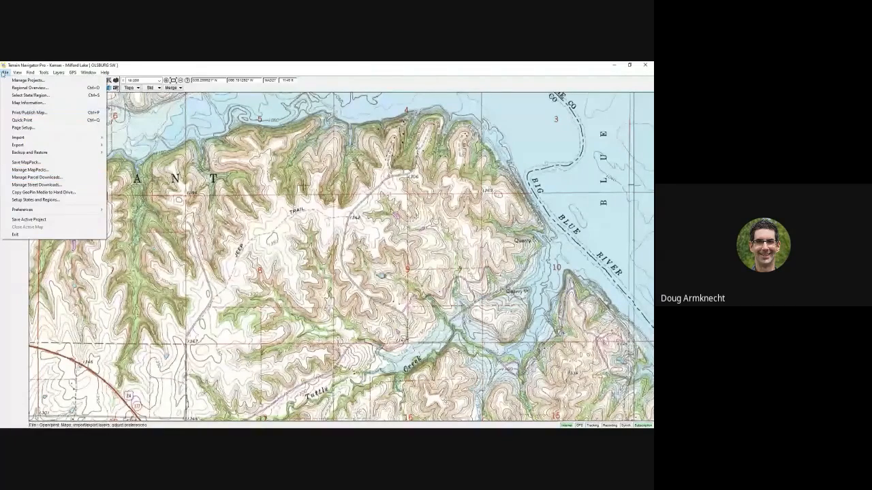
{"action": "mouse_move", "coordinate": [43, 211]}
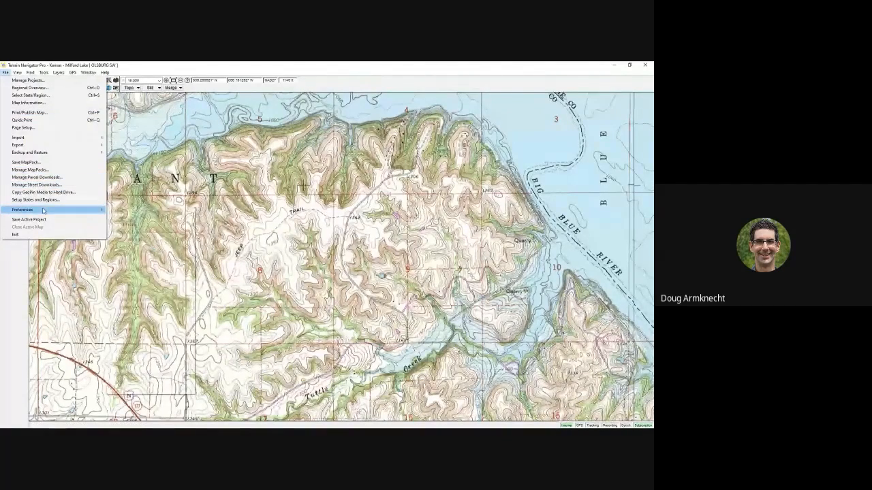
{"action": "left_click", "coordinate": [127, 224]}
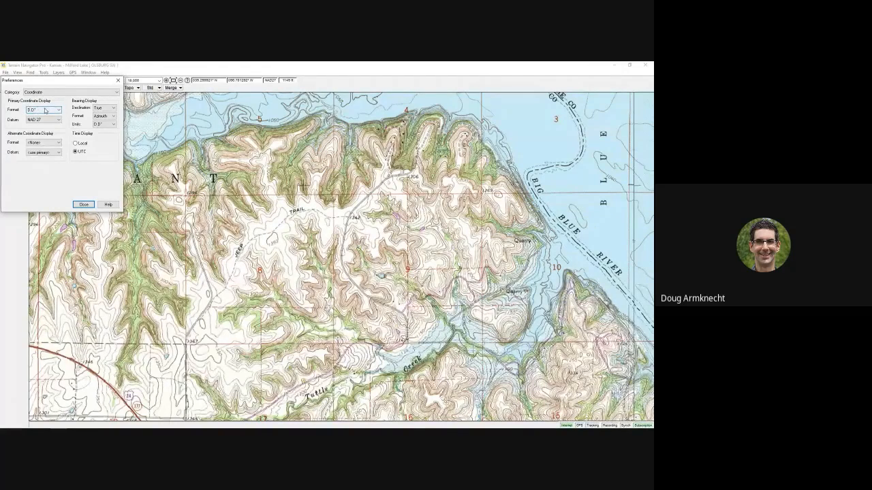
{"action": "left_click", "coordinate": [45, 109]}
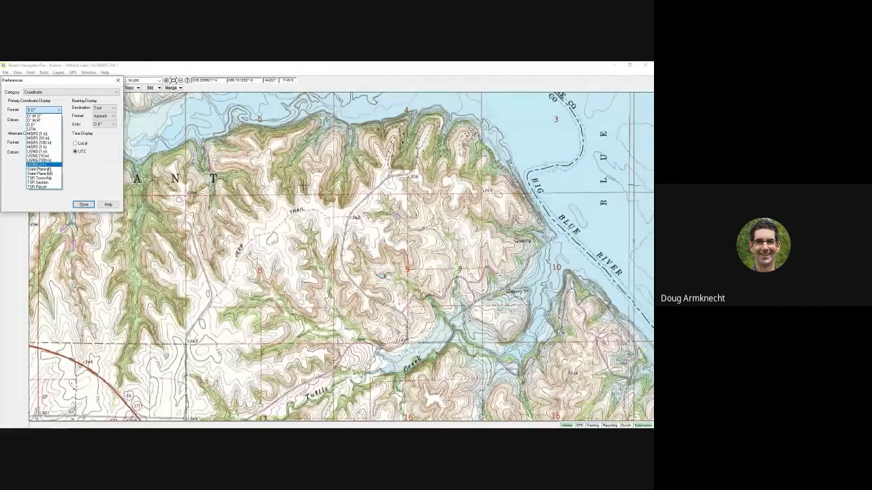
{"action": "left_click", "coordinate": [35, 116]}
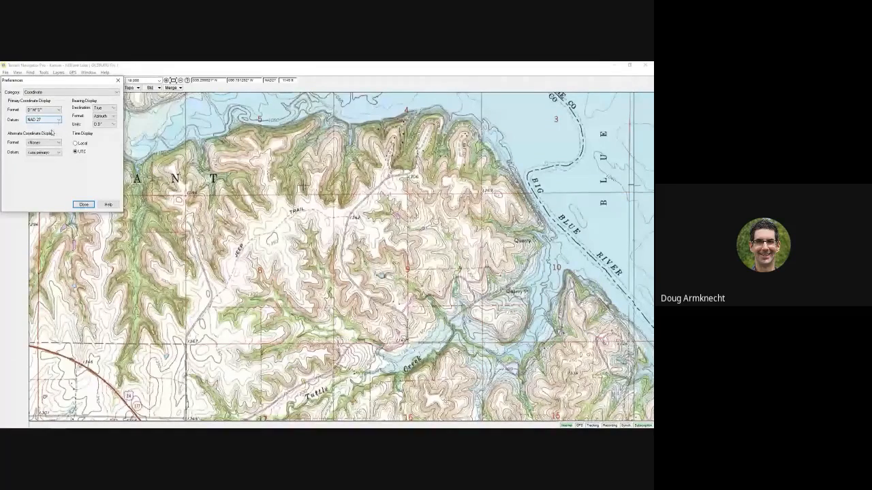
{"action": "left_click", "coordinate": [48, 120]}
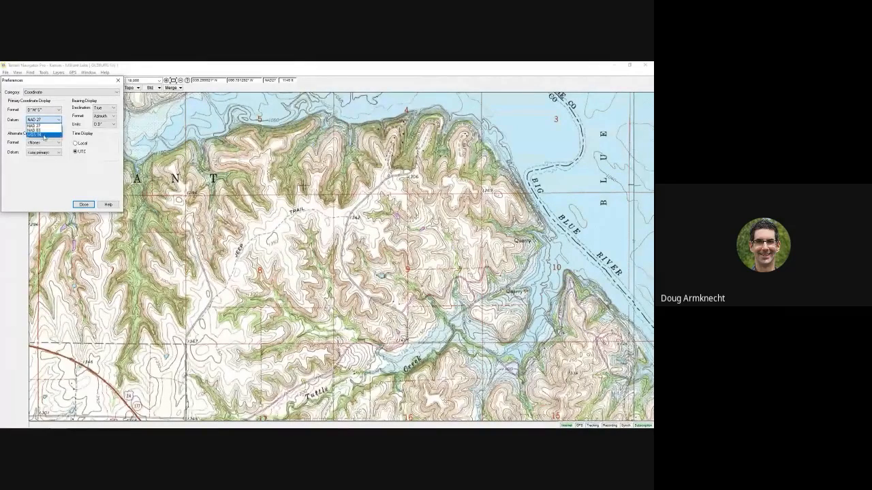
{"action": "left_click", "coordinate": [42, 131]}
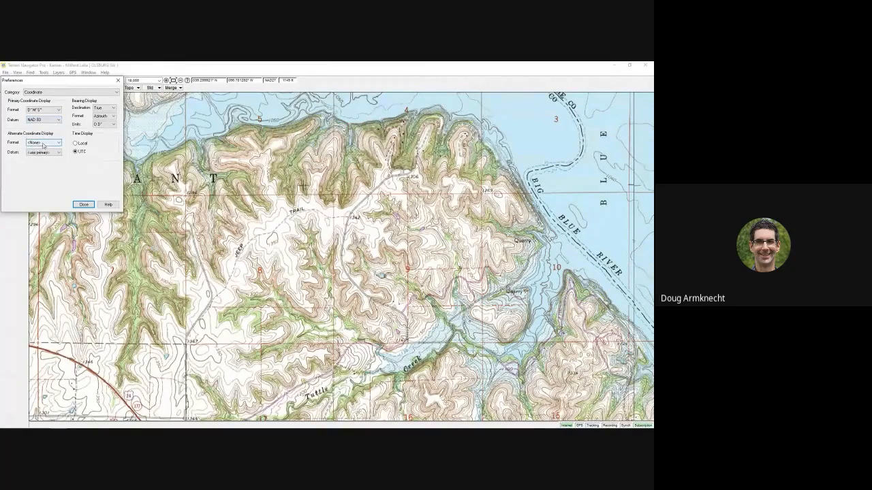
{"action": "left_click", "coordinate": [82, 204]}
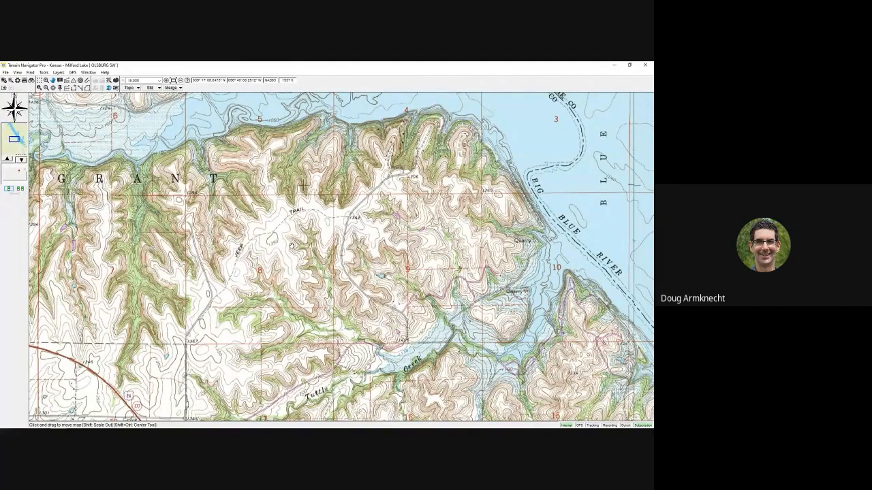
- Create a project named "Tuttle Creek Lake AR" that fully synchronizes with a new Mobile Terrain Navigator Pro Project
{"action": "left_click_drag", "start_coordinate": [292, 246], "coordinate": [292, 263]}
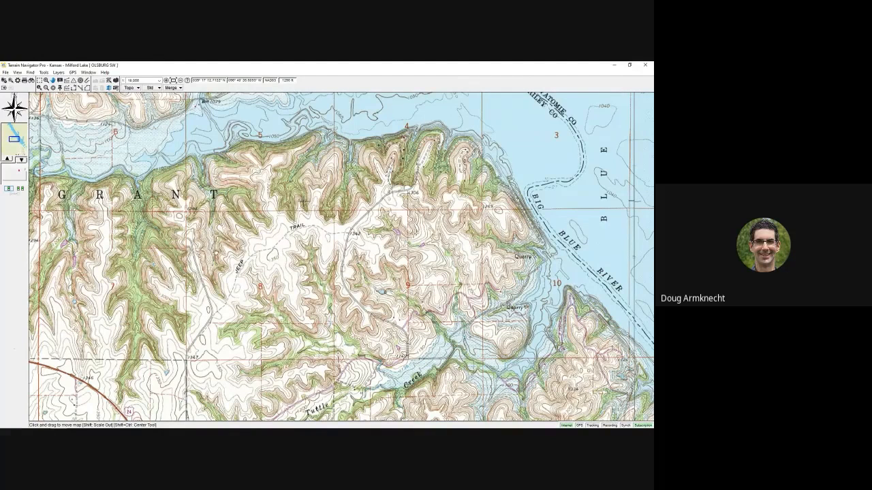
{"action": "left_click", "coordinate": [59, 72]}
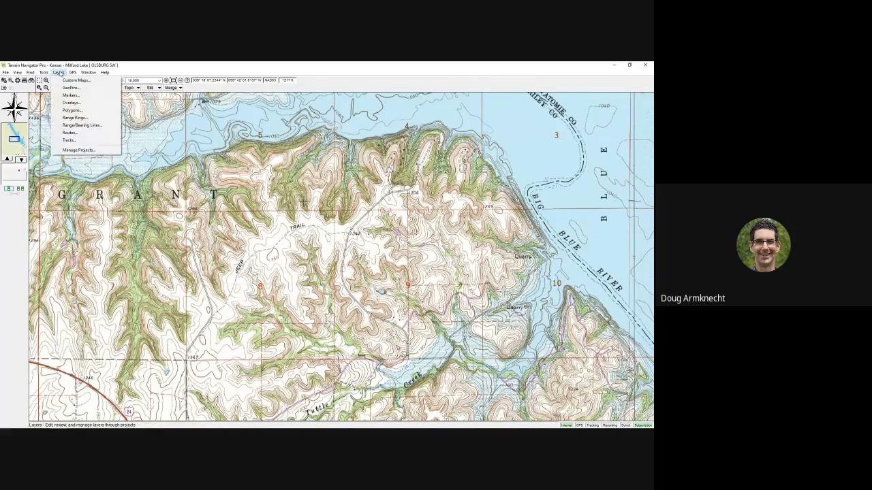
{"action": "left_click", "coordinate": [65, 150]}
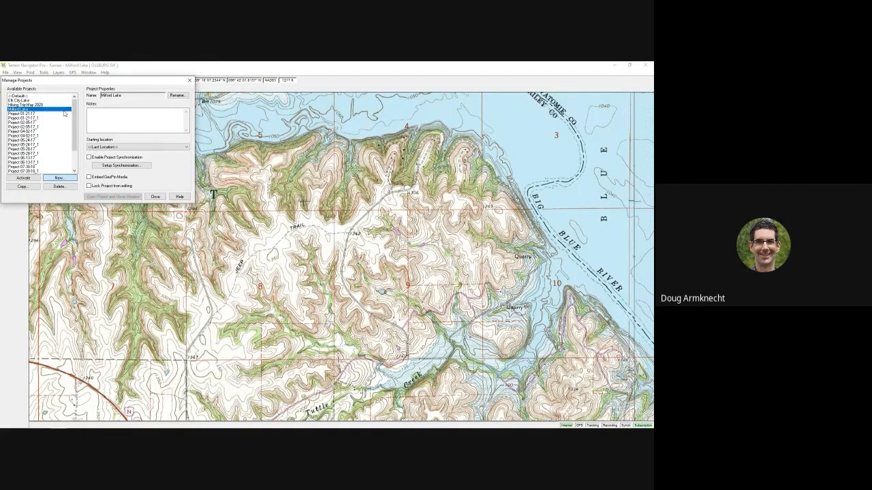
{"action": "left_click", "coordinate": [60, 179]}
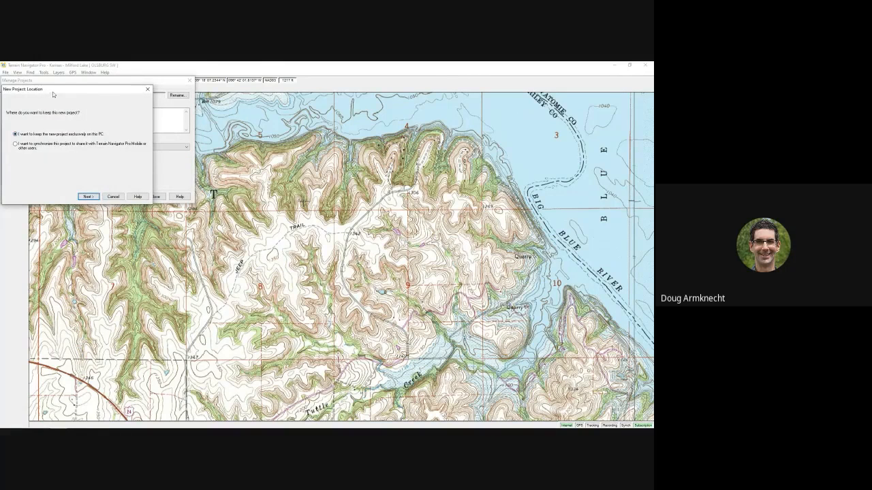
{"action": "left_click_drag", "start_coordinate": [55, 93], "coordinate": [58, 94]}
{"action": "left_click", "coordinate": [19, 134]}
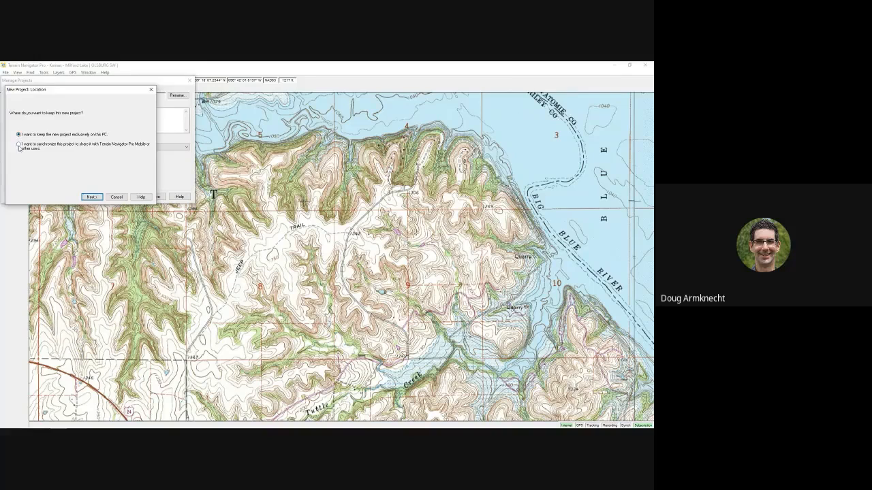
{"action": "left_click", "coordinate": [91, 197]}
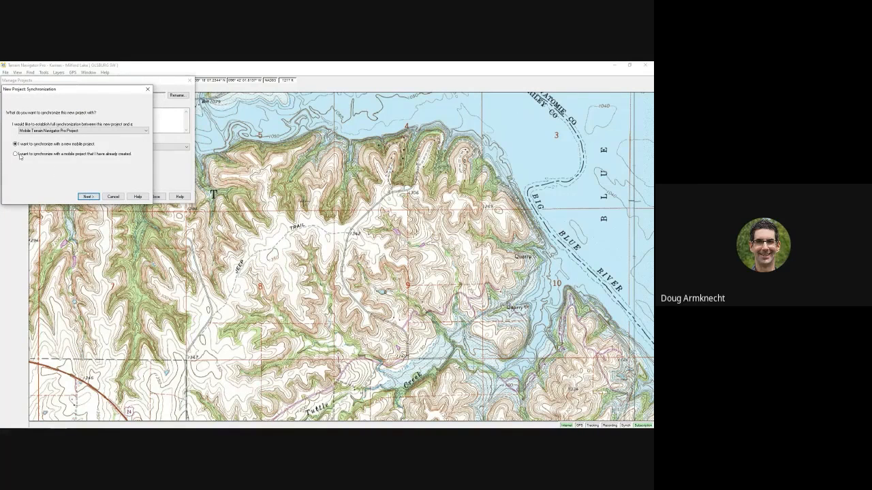
{"action": "left_click", "coordinate": [88, 198]}
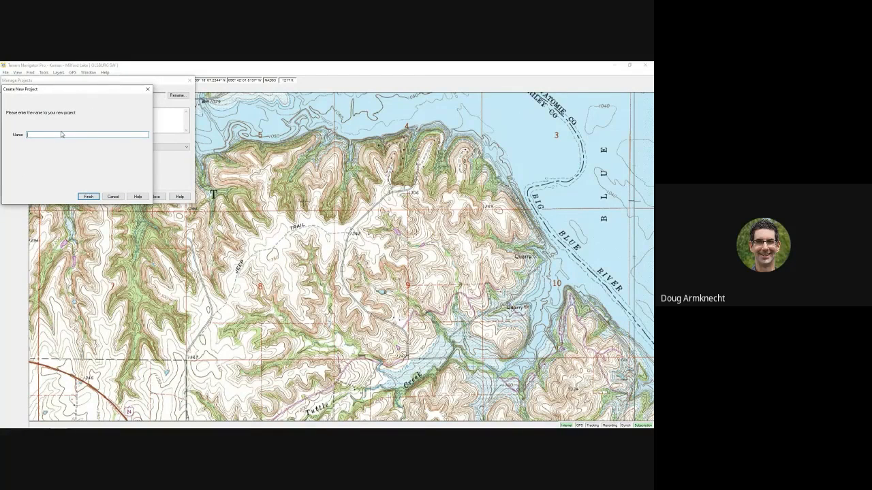
{"action": "type", "text": "Tuttle Creek Lake AR"}
{"action": "left_click", "coordinate": [89, 197]}
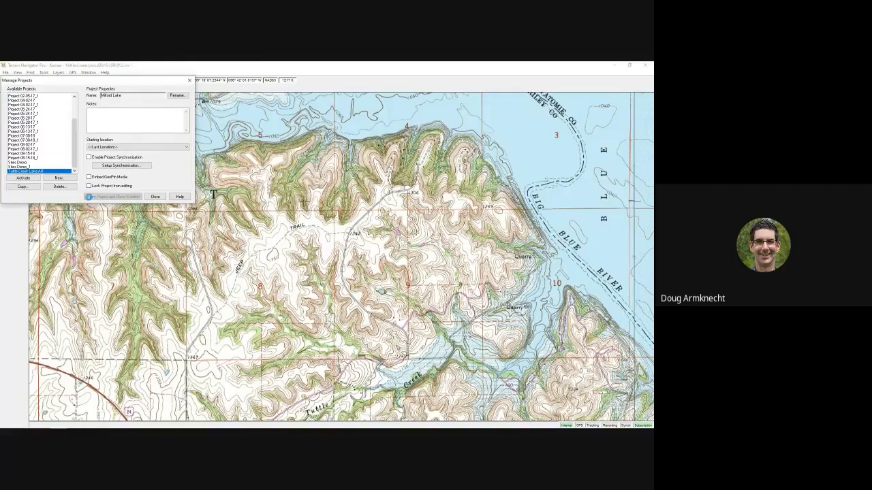
- Activate the Tuttle Creek Lake AR project and return to the map of the Grant area
{"action": "left_click", "coordinate": [25, 177]}
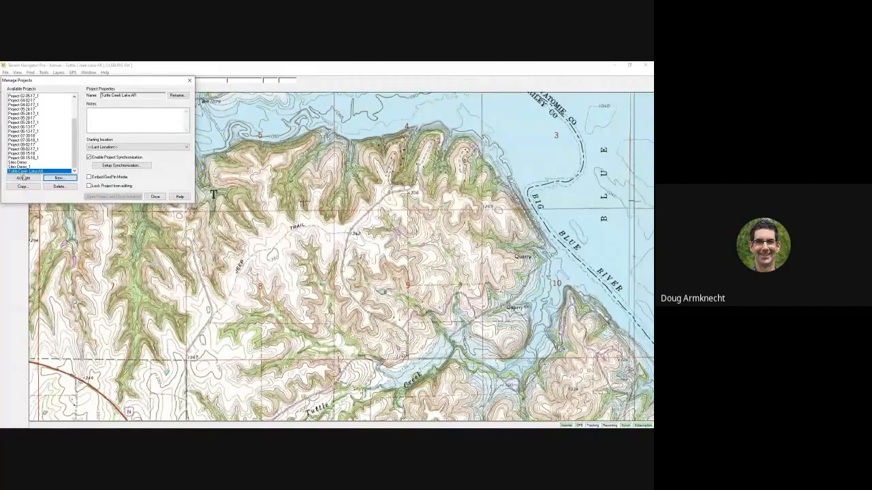
{"action": "left_click", "coordinate": [190, 80]}
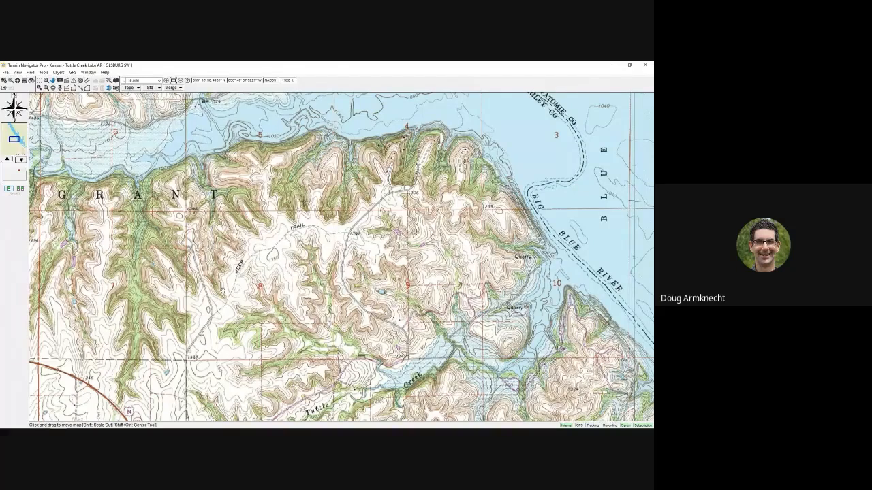
{"action": "left_click_drag", "start_coordinate": [239, 286], "coordinate": [283, 271]}
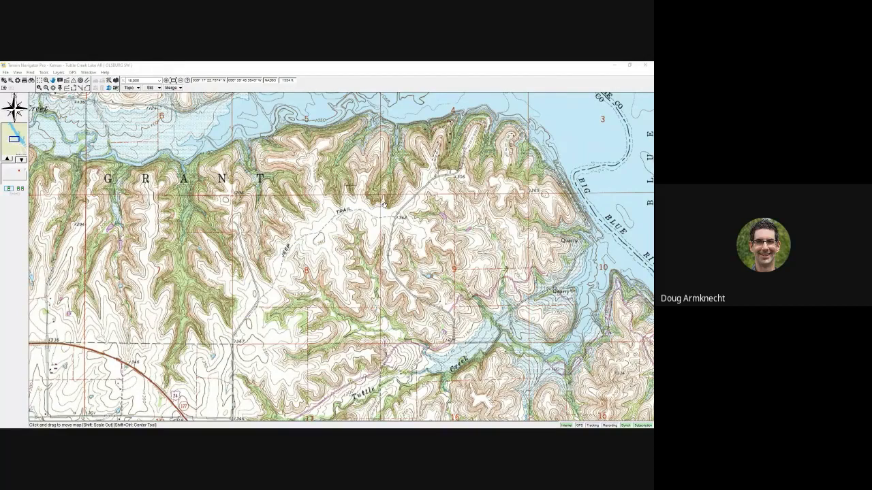
- Place three markers across the ridge between the jeep trail and section 9 in the Grant area
{"action": "left_click_drag", "start_coordinate": [361, 220], "coordinate": [338, 247]}
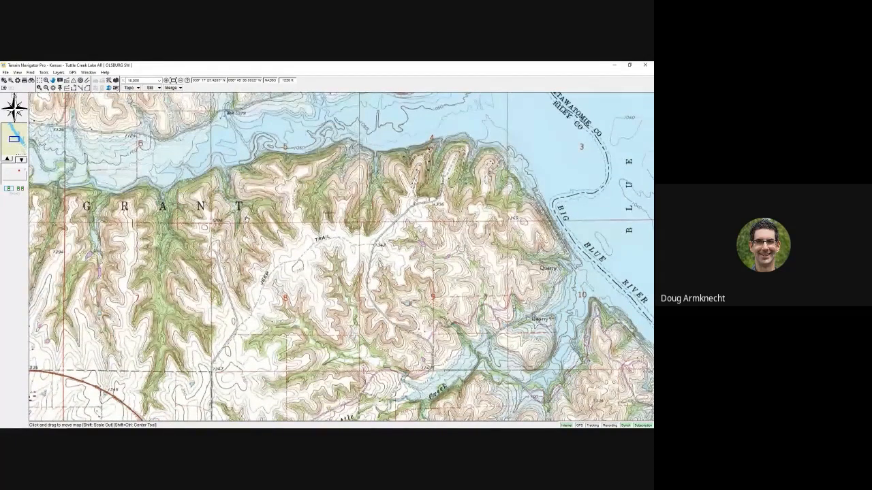
{"action": "left_click_drag", "start_coordinate": [246, 220], "coordinate": [247, 209]}
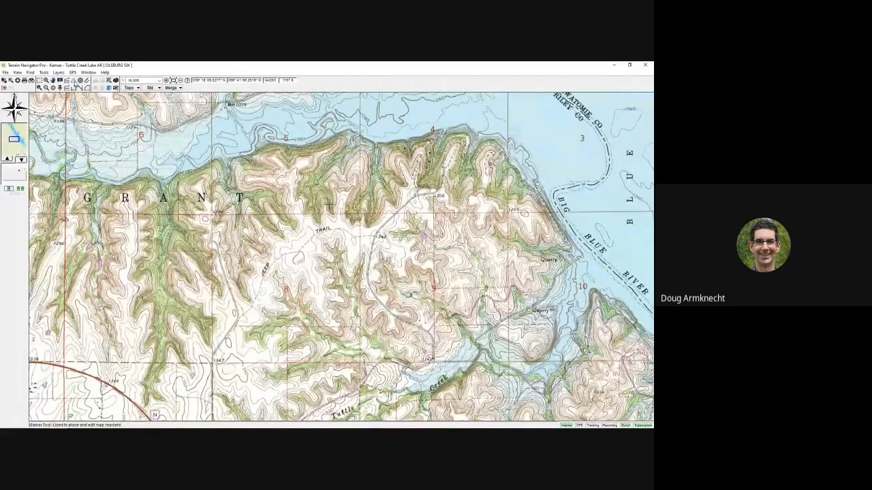
{"action": "left_click", "coordinate": [74, 80]}
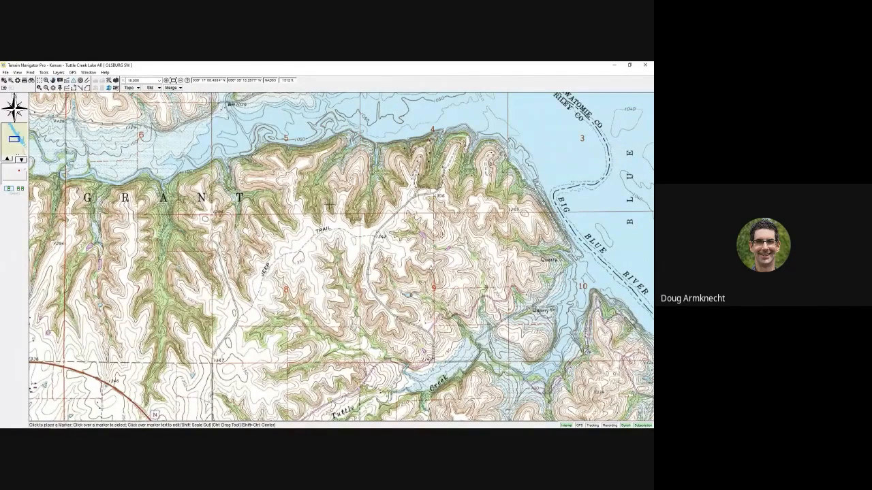
{"action": "left_click", "coordinate": [429, 266]}
{"action": "left_click", "coordinate": [388, 241]}
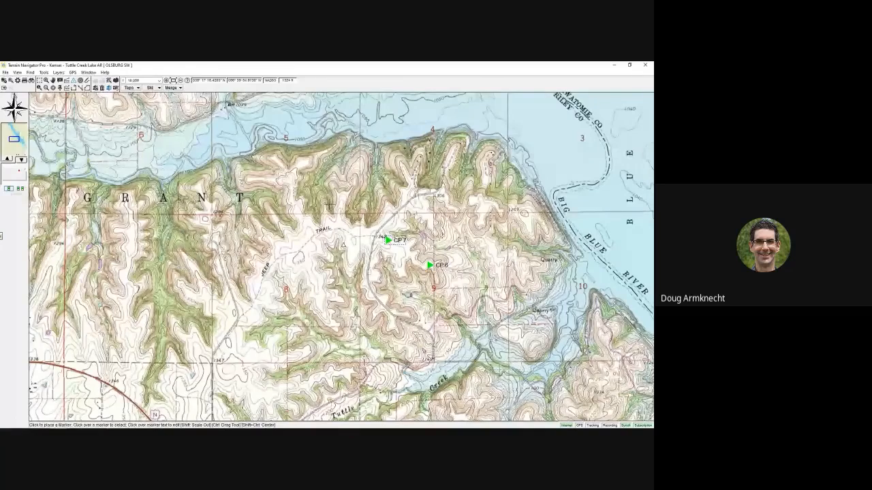
{"action": "left_click", "coordinate": [342, 243]}
- Move marker CP 6 north, CP 7 southeast, and CP 8 northeast to the jeep trail
{"action": "left_click", "coordinate": [429, 264]}
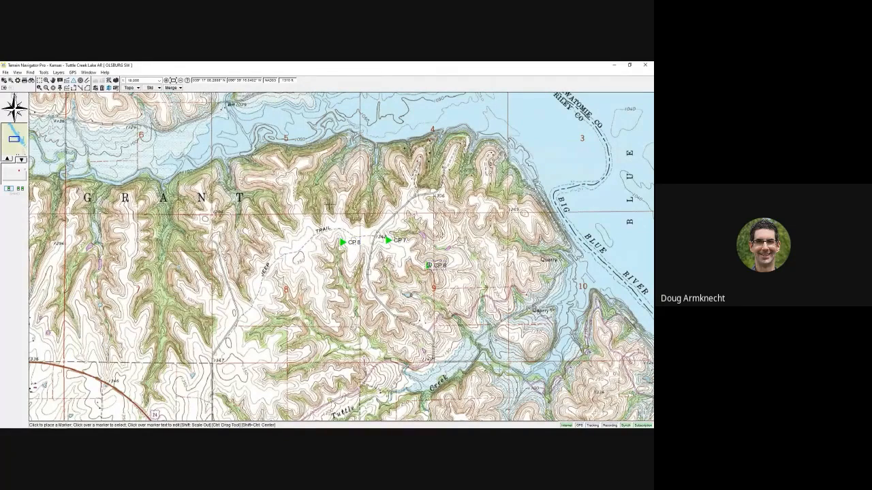
{"action": "mouse_move", "coordinate": [429, 264]}
{"action": "left_mouse_down"}
{"action": "mouse_move", "coordinate": [447, 245]}
{"action": "mouse_move", "coordinate": [430, 256]}
{"action": "mouse_move", "coordinate": [431, 221]}
{"action": "left_mouse_up"}
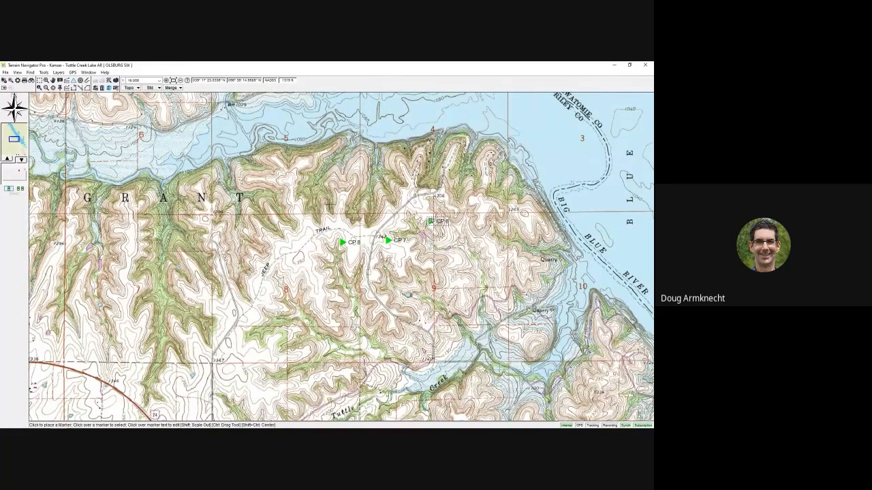
{"action": "left_click_drag", "start_coordinate": [389, 239], "coordinate": [402, 251]}
{"action": "left_click_drag", "start_coordinate": [342, 242], "coordinate": [357, 230]}
- Delete the CP 8 marker beside the jeep trail
{"action": "right_click", "coordinate": [355, 231]}
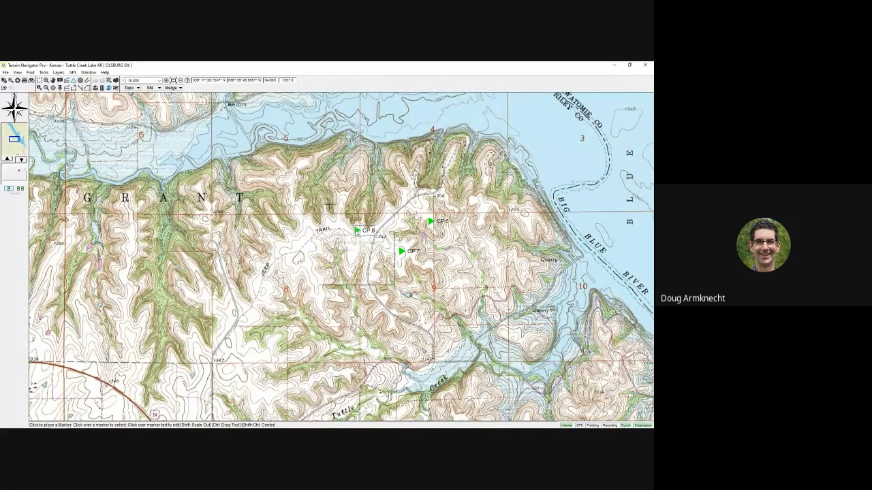
{"action": "left_click", "coordinate": [342, 265]}
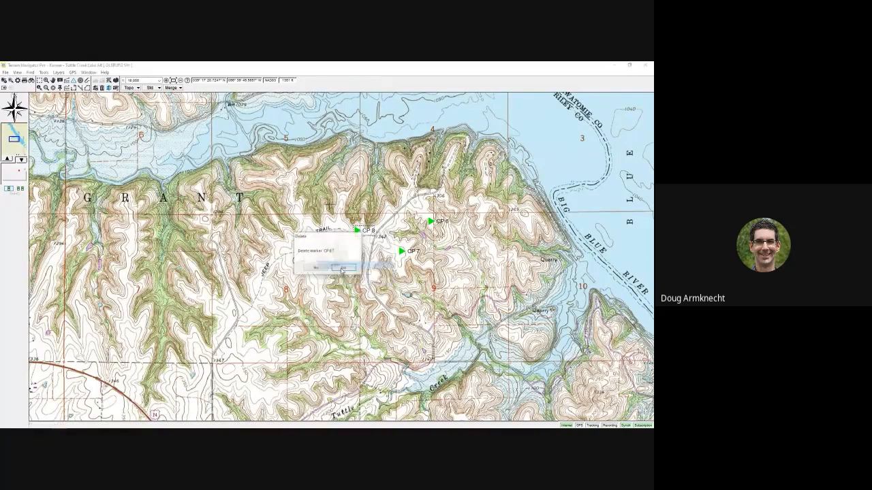
{"action": "left_click", "coordinate": [316, 268]}
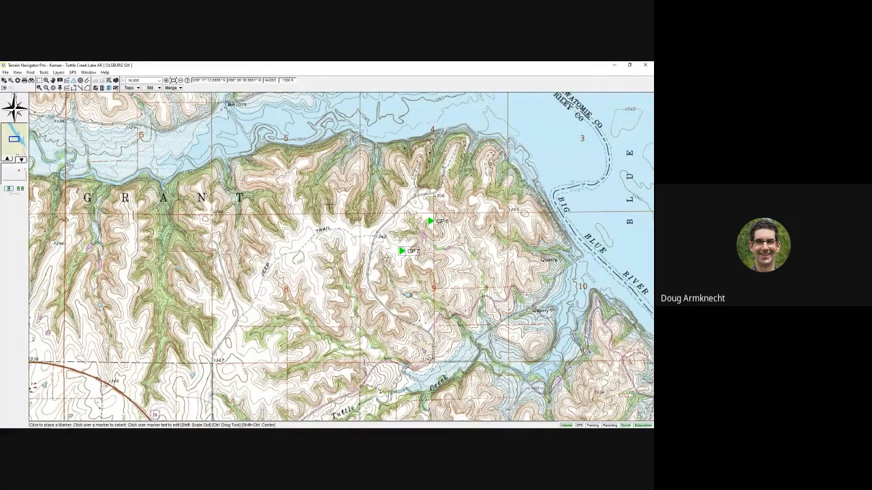
- Move marker CP 7 west to the road just south of spot elevation 1342 and rename it "Checkpoint 1"
{"action": "left_click_drag", "start_coordinate": [402, 252], "coordinate": [377, 248]}
{"action": "right_click", "coordinate": [374, 250]}
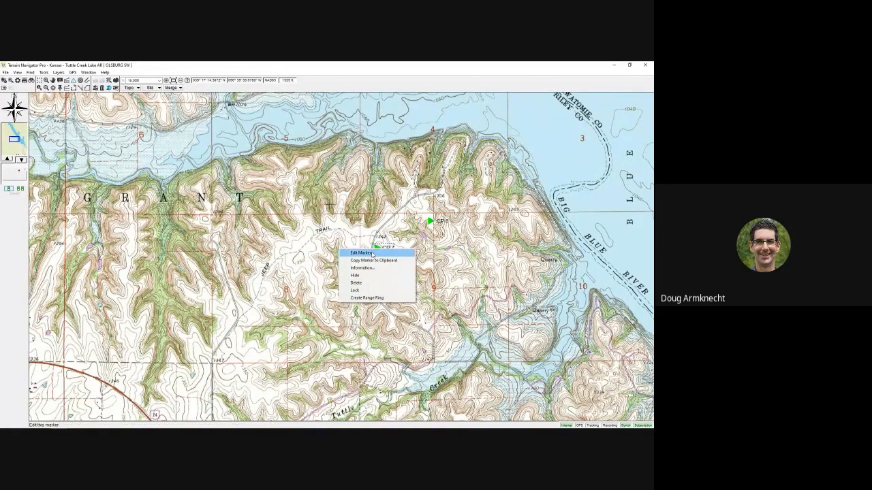
{"action": "left_click", "coordinate": [373, 253]}
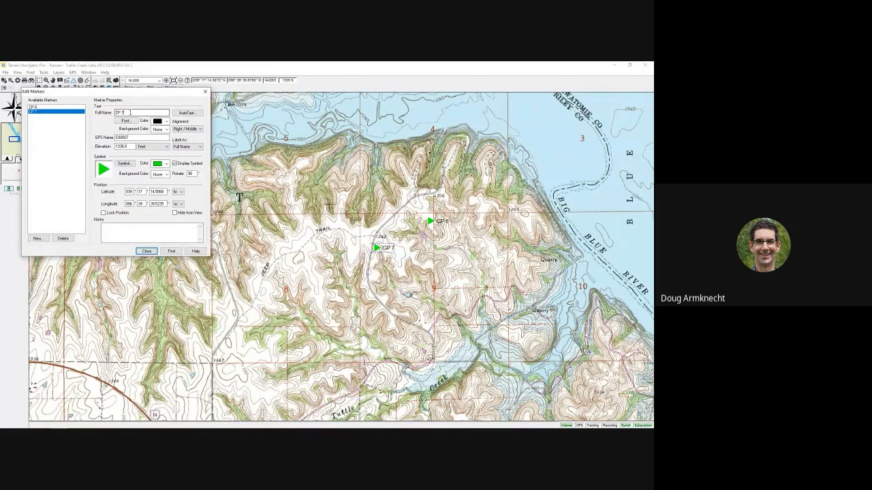
{"action": "key", "text": "BackSpace"}
{"action": "key", "text": "BackSpace"}
{"action": "key", "text": "BackSpace"}
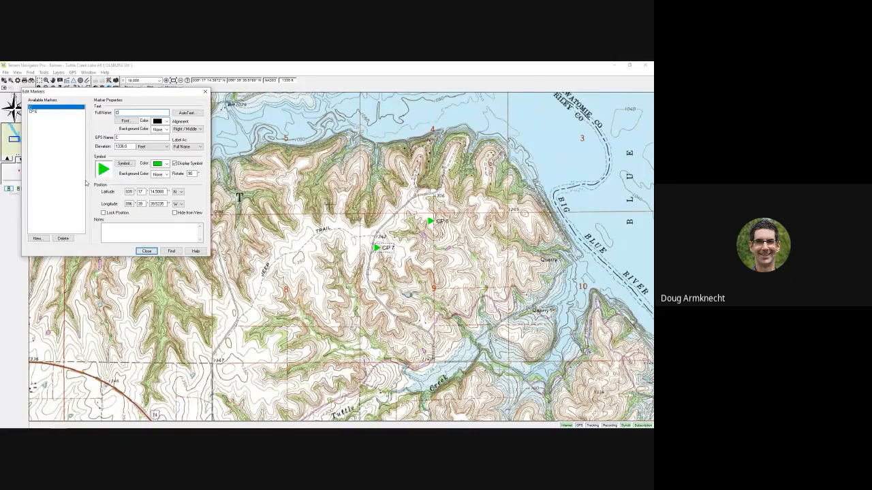
{"action": "type", "text": "heckpoint 7"}
- Give Checkpoint 1 a blue open-circle symbol and move the marker northwest to the jeep trail
{"action": "left_click", "coordinate": [123, 164]}
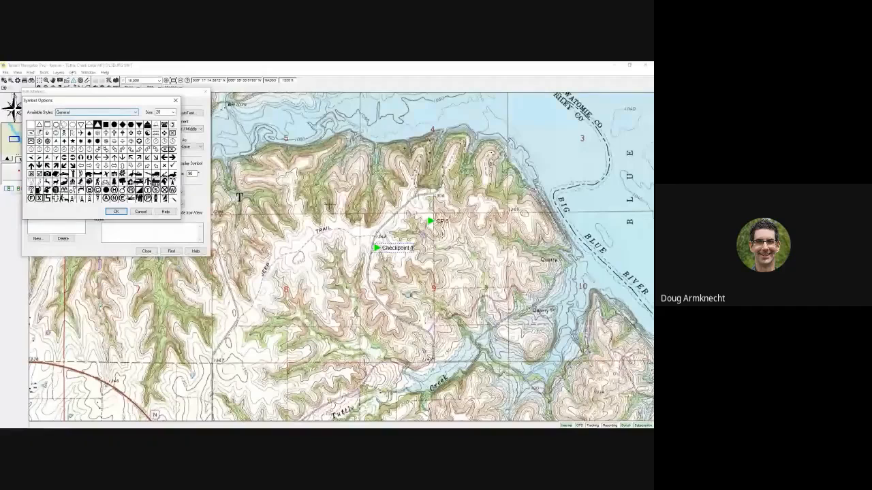
{"action": "left_click", "coordinate": [57, 124]}
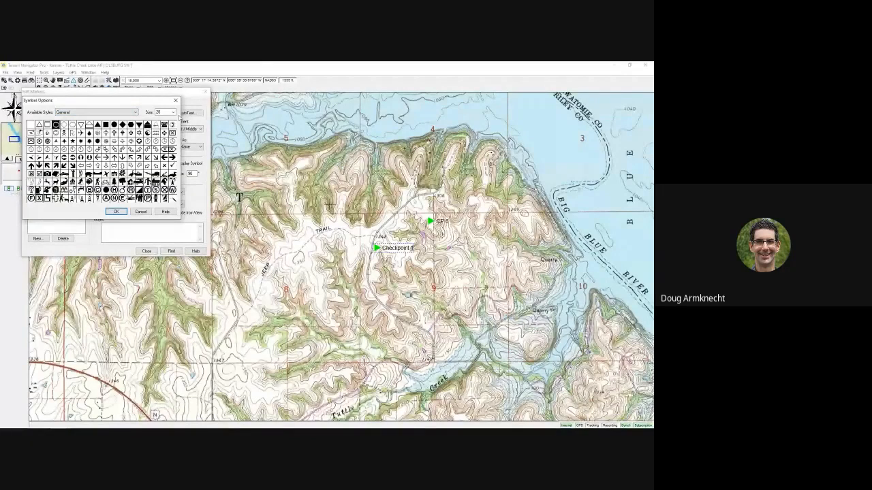
{"action": "left_click", "coordinate": [174, 114]}
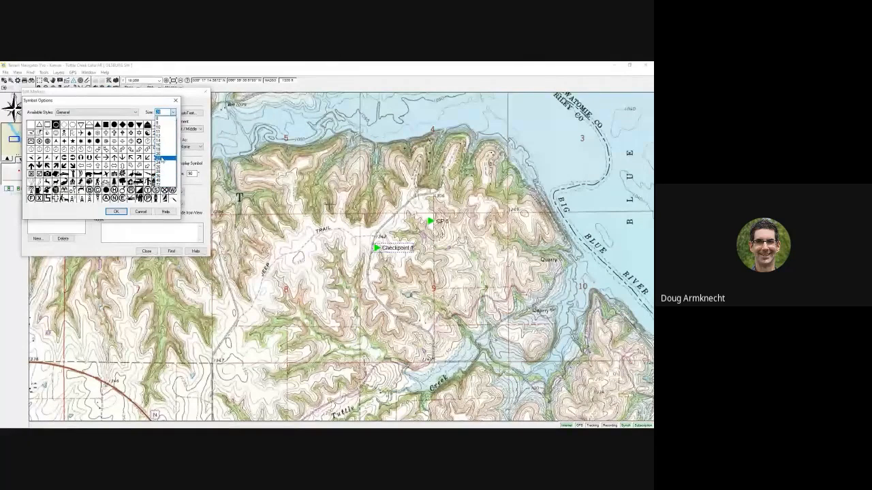
{"action": "left_click", "coordinate": [162, 161]}
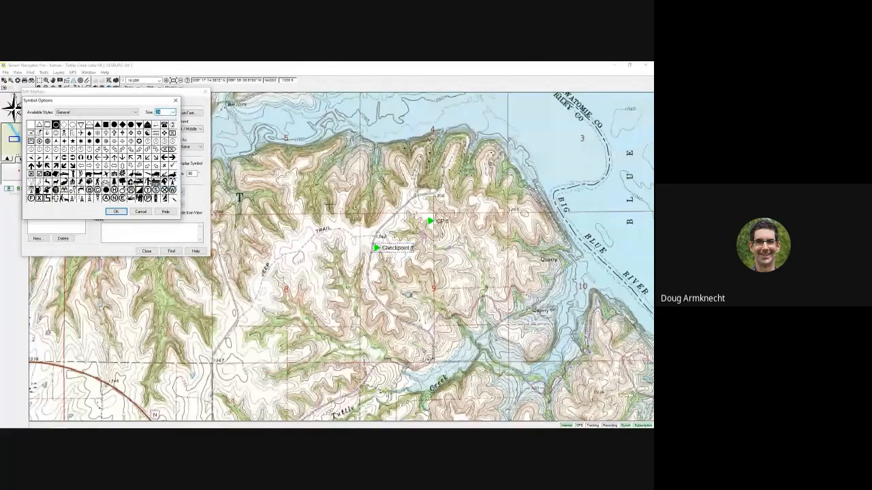
{"action": "left_click", "coordinate": [109, 212]}
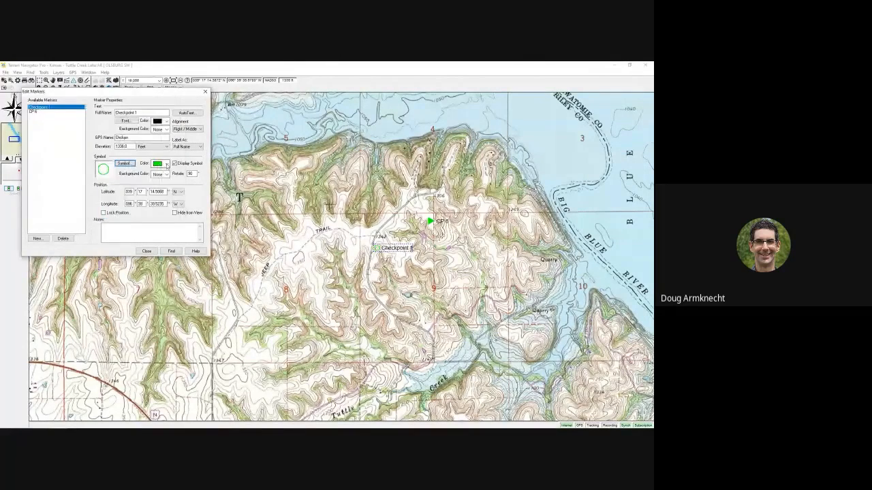
{"action": "left_click", "coordinate": [167, 164]}
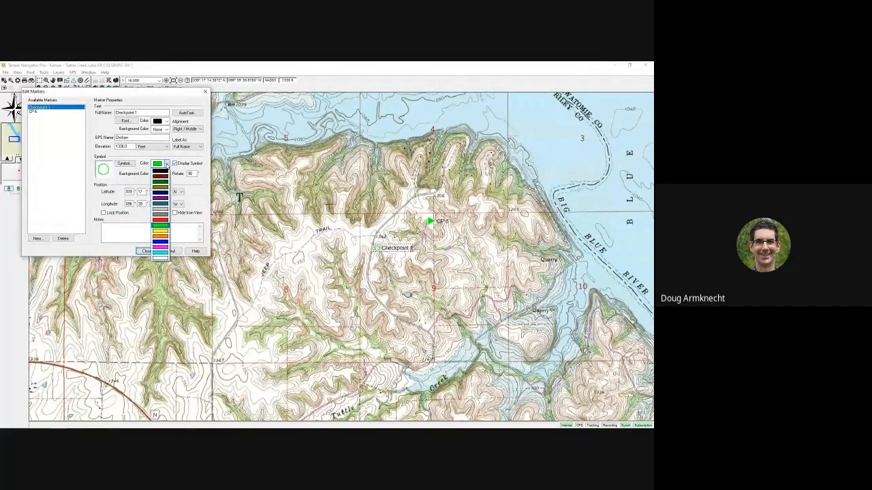
{"action": "left_click", "coordinate": [160, 241]}
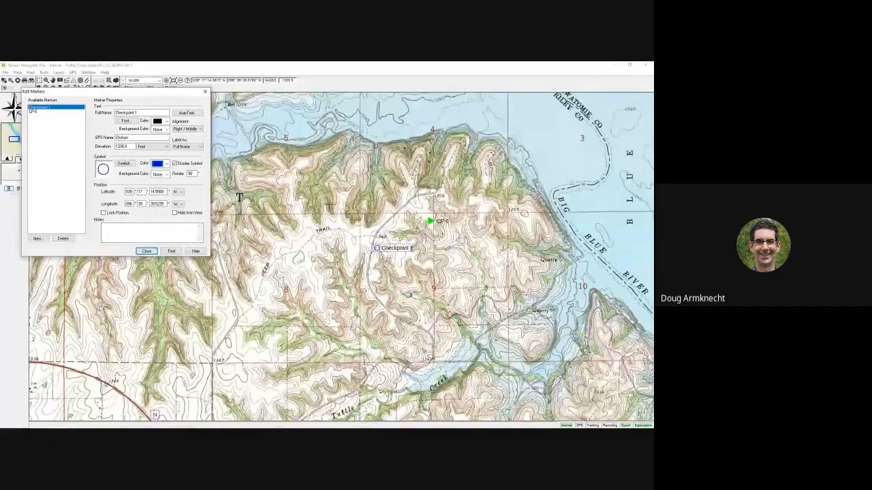
{"action": "left_click", "coordinate": [147, 251]}
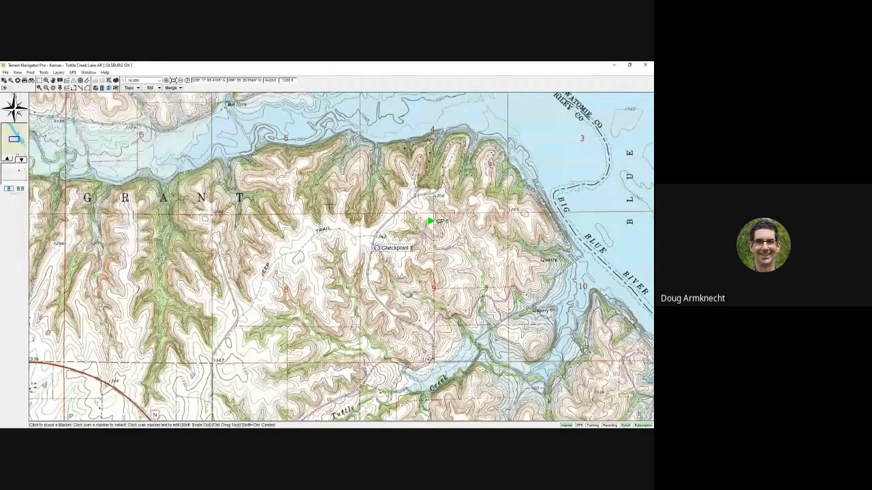
{"action": "left_click_drag", "start_coordinate": [377, 248], "coordinate": [356, 234]}
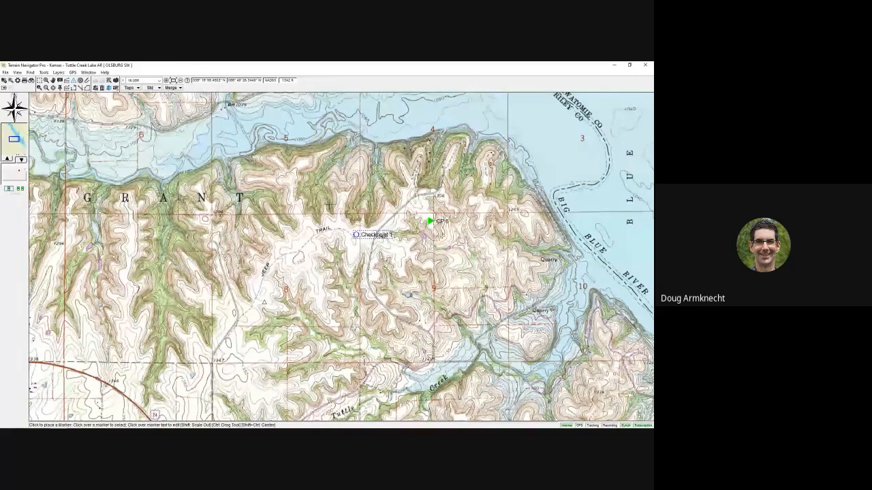
- Place a marker at the southwest end of the jeep trail and give it a larger, solid red hexagon symbol
{"action": "left_click", "coordinate": [239, 318]}
{"action": "right_click", "coordinate": [239, 318]}
{"action": "left_click", "coordinate": [240, 318]}
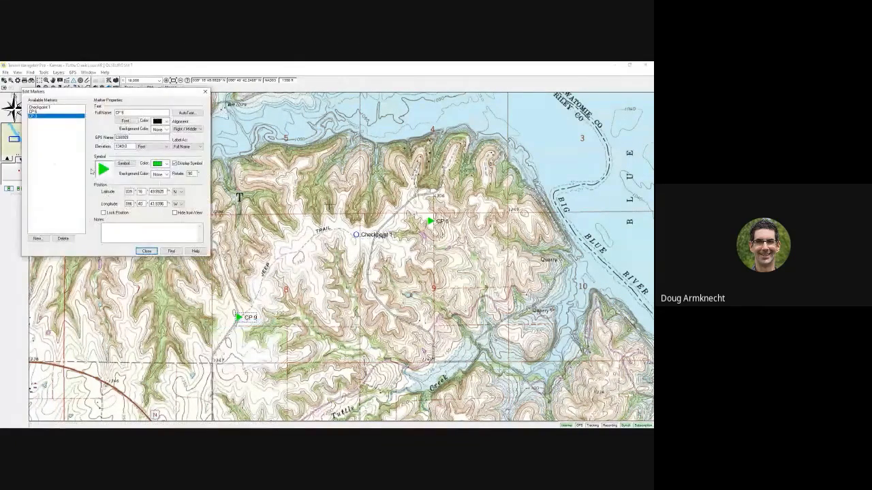
{"action": "left_click", "coordinate": [123, 164]}
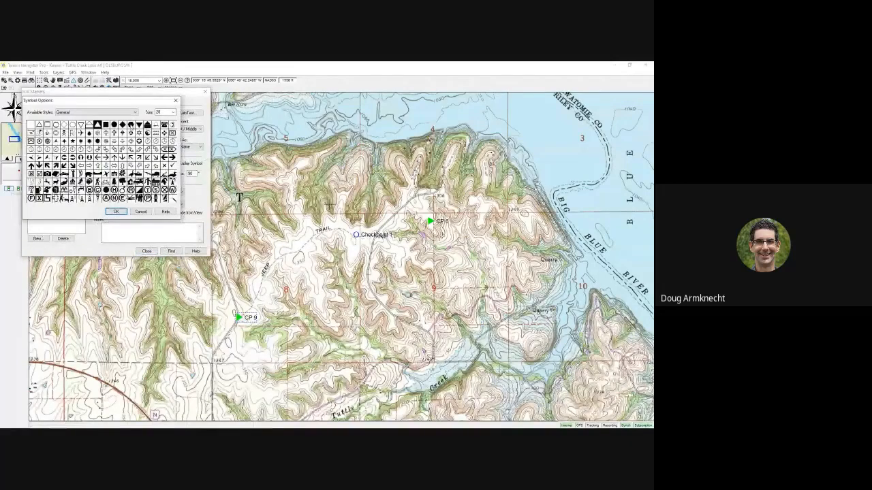
{"action": "left_click", "coordinate": [131, 125]}
{"action": "left_click", "coordinate": [173, 113]}
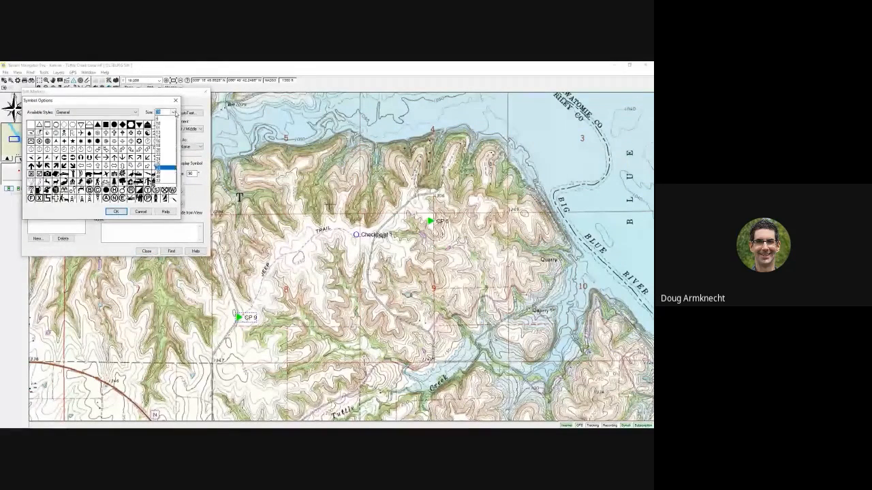
{"action": "left_click", "coordinate": [162, 178]}
{"action": "left_click", "coordinate": [114, 212]}
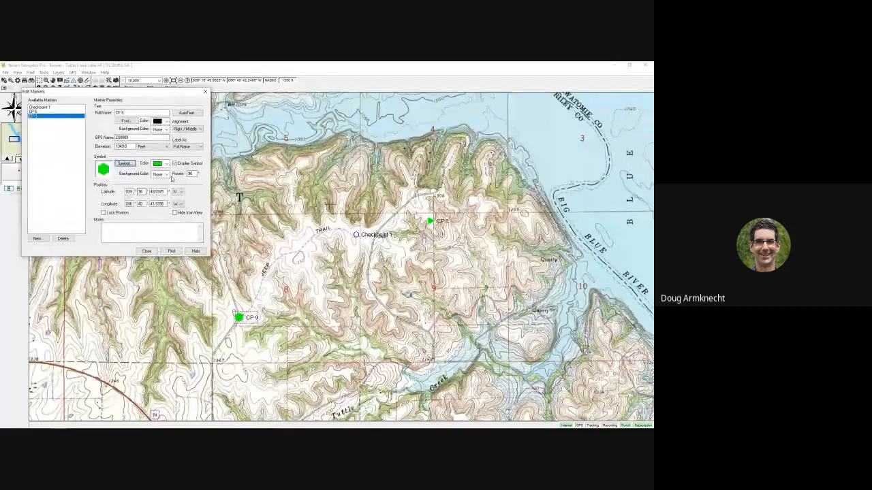
{"action": "left_click", "coordinate": [167, 163]}
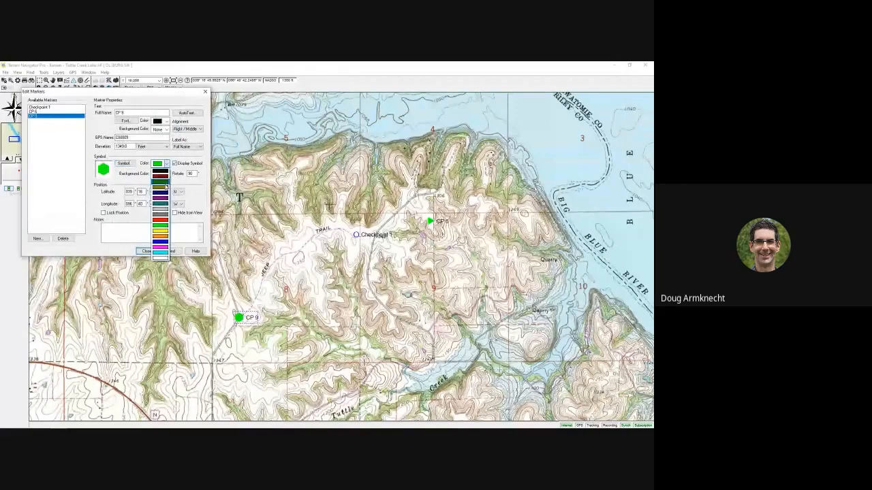
{"action": "left_click", "coordinate": [160, 219]}
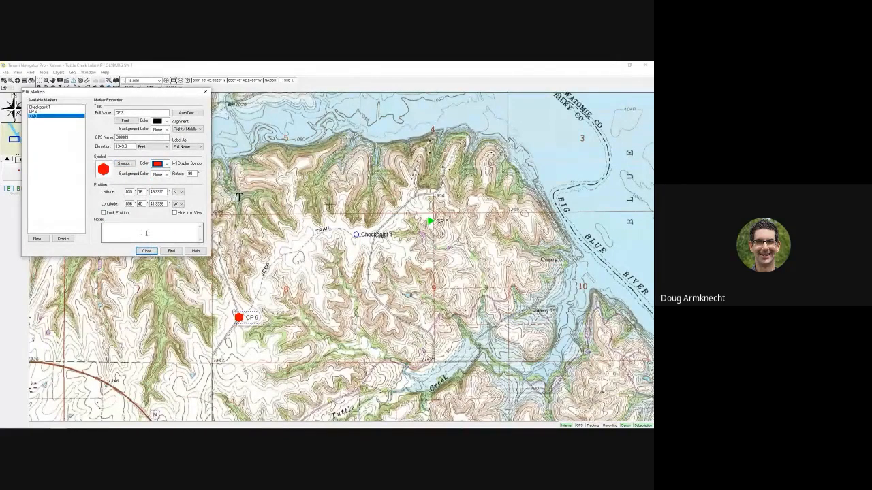
- Rename the red hexagon marker "ROAD CLOSED"
{"action": "left_click", "coordinate": [68, 116]}
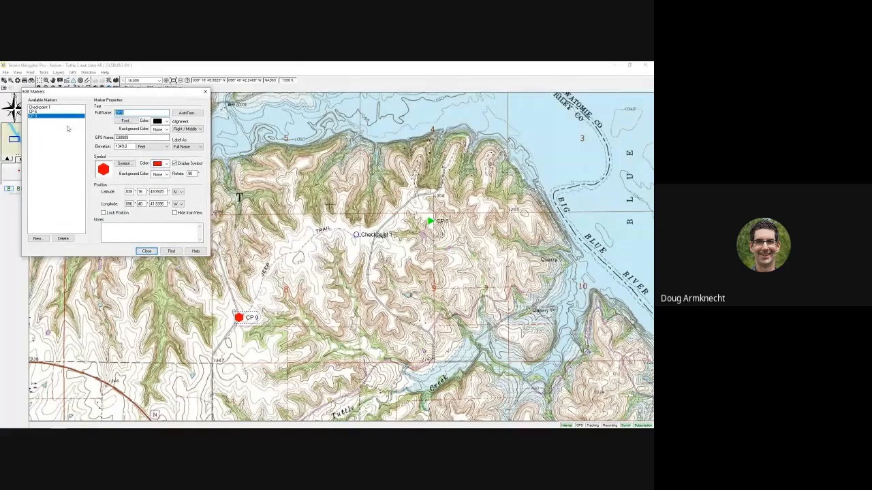
{"action": "type", "text": "R0AD CLOSED"}
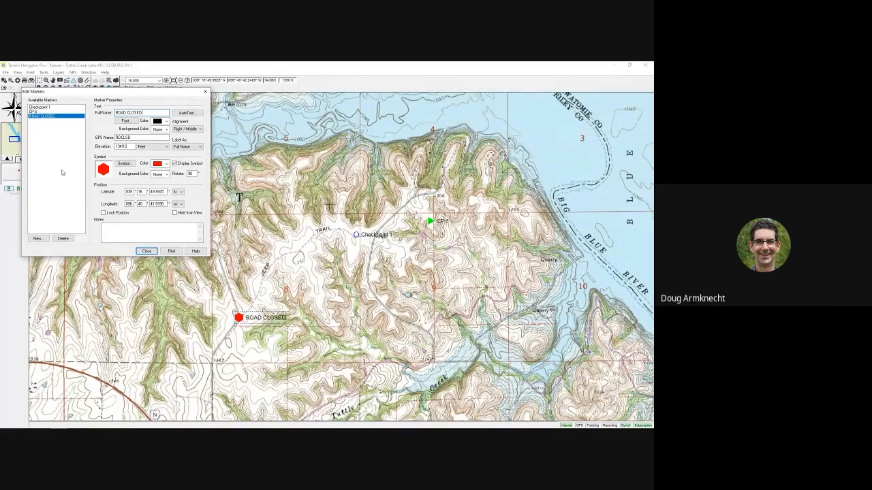
{"action": "left_click", "coordinate": [144, 252]}
{"action": "left_click_drag", "start_coordinate": [102, 92], "coordinate": [168, 112]}
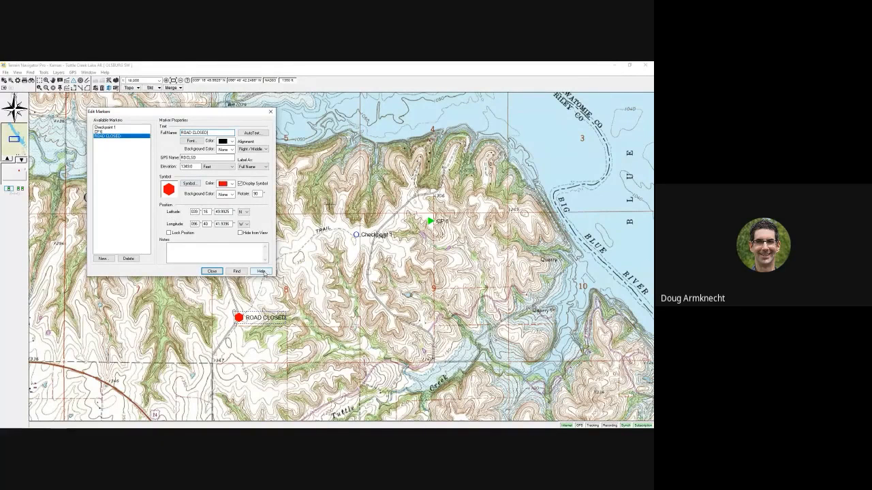
- Consult the help page on editing markers and the list of topics in the Markers chapter
{"action": "left_click", "coordinate": [262, 272]}
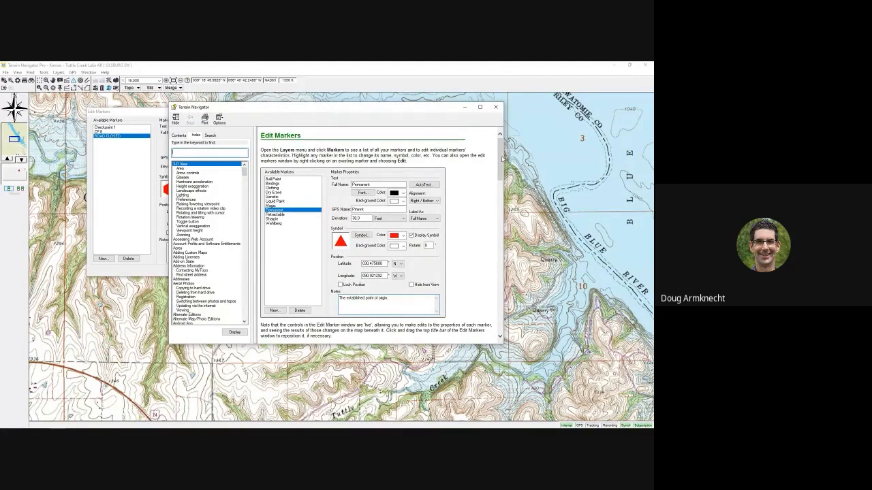
{"action": "mouse_move", "coordinate": [502, 160]}
{"action": "left_mouse_down"}
{"action": "mouse_move", "coordinate": [499, 289]}
{"action": "mouse_move", "coordinate": [500, 146]}
{"action": "left_mouse_up"}
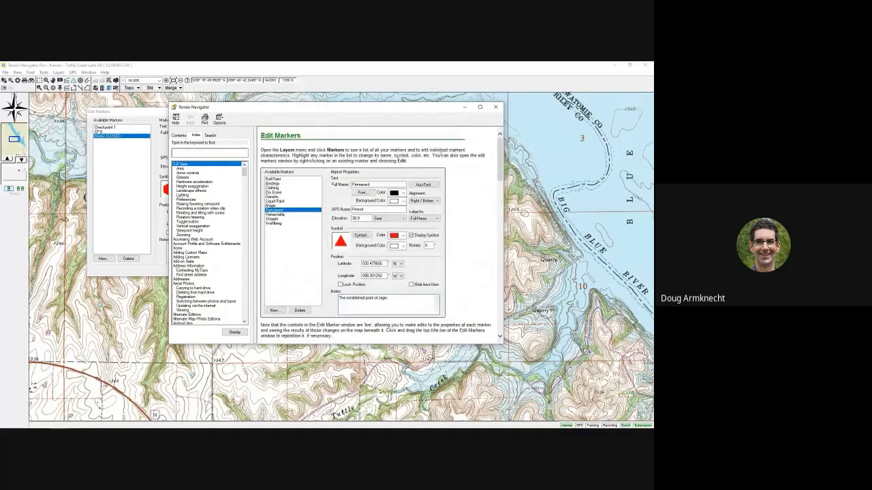
{"action": "left_click", "coordinate": [180, 136]}
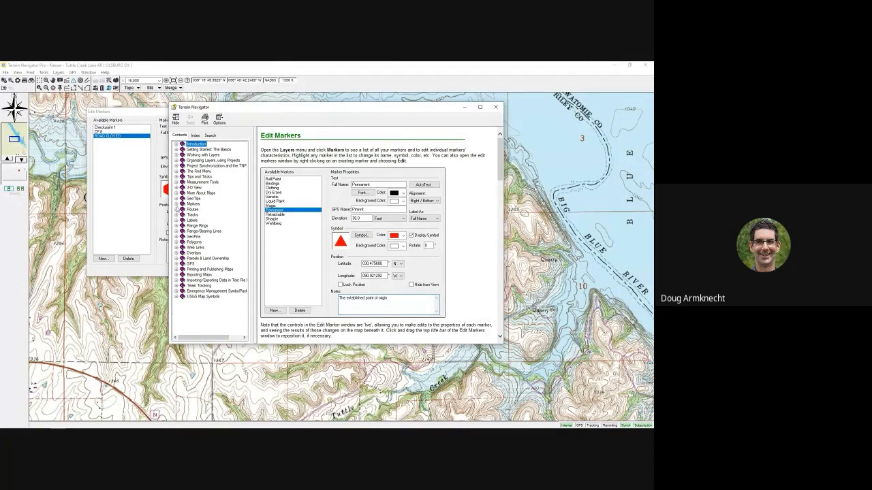
{"action": "left_click", "coordinate": [177, 204]}
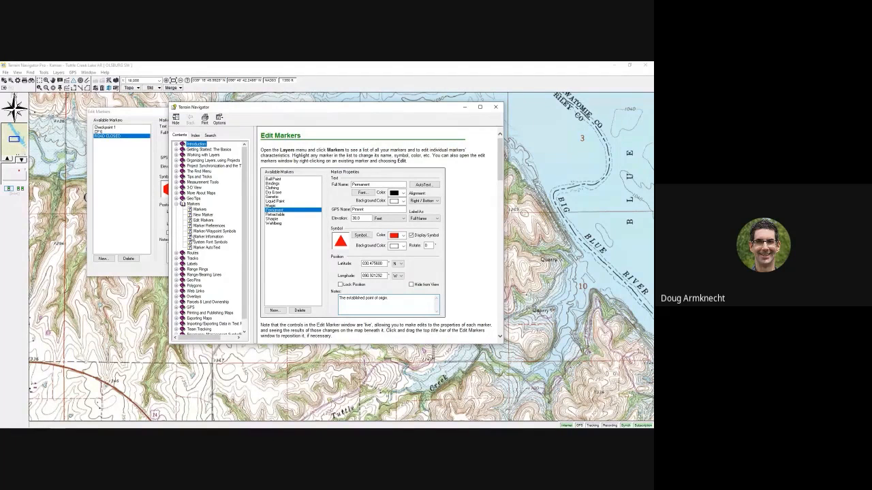
{"action": "left_click", "coordinate": [495, 107]}
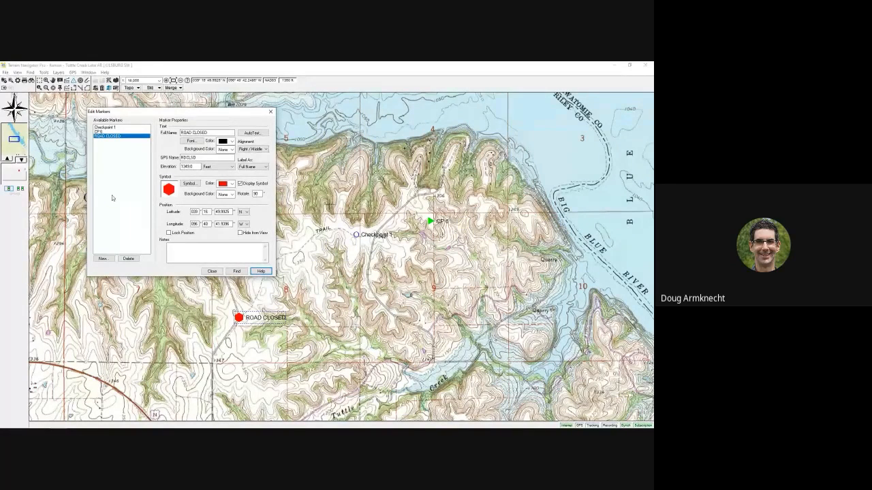
{"action": "left_click_drag", "start_coordinate": [139, 113], "coordinate": [146, 117]}
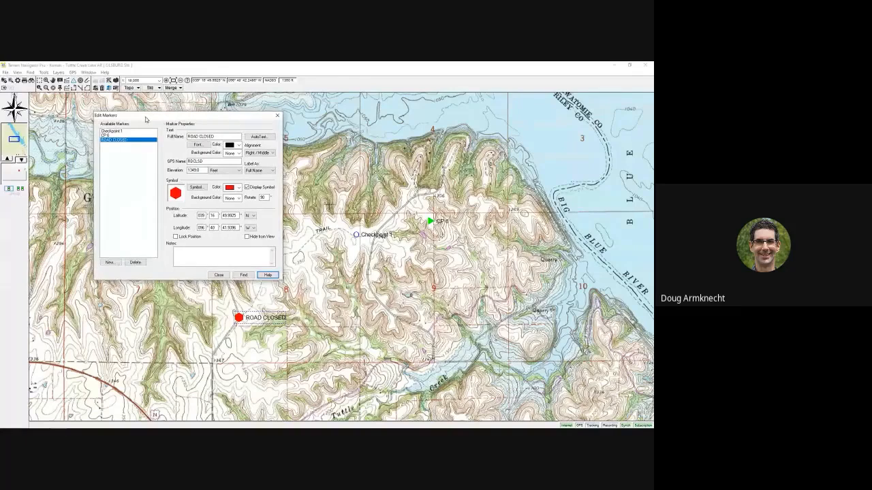
{"action": "left_click", "coordinate": [111, 262]}
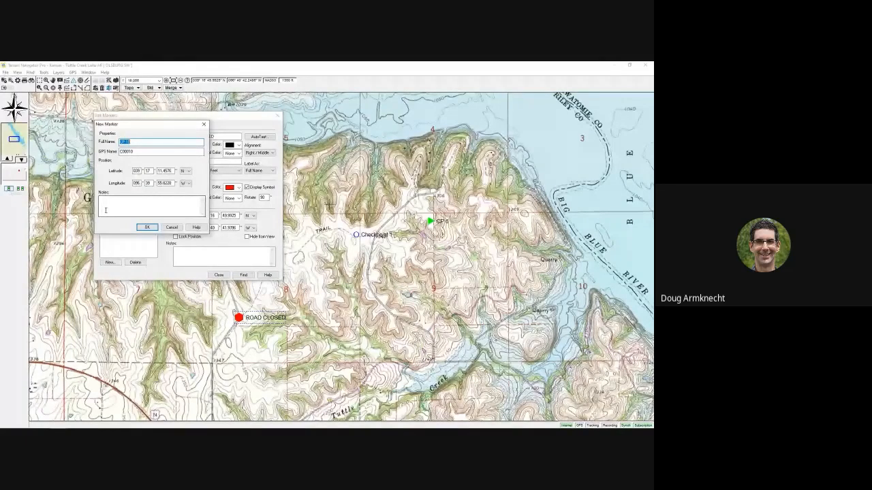
{"action": "left_click", "coordinate": [172, 227]}
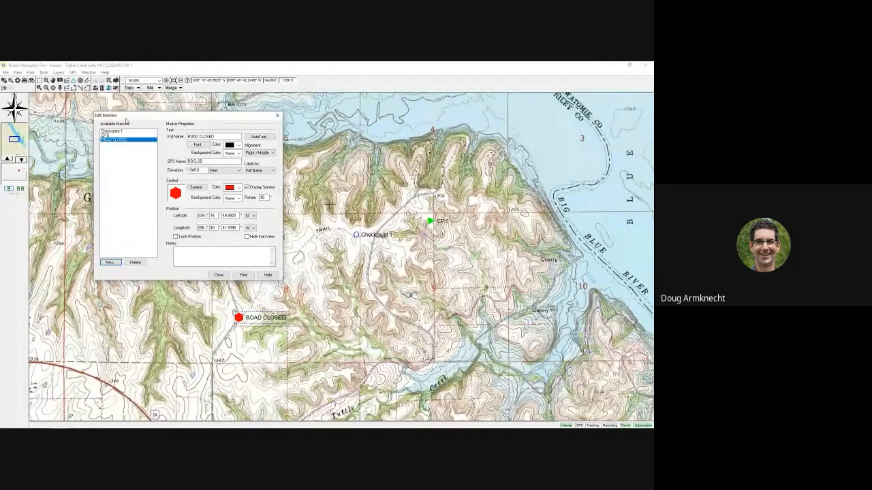
- Create a marker named CP 11, setting its latitude seconds to 12.4576 and its longitude seconds to 56.8228
{"action": "left_click", "coordinate": [111, 262]}
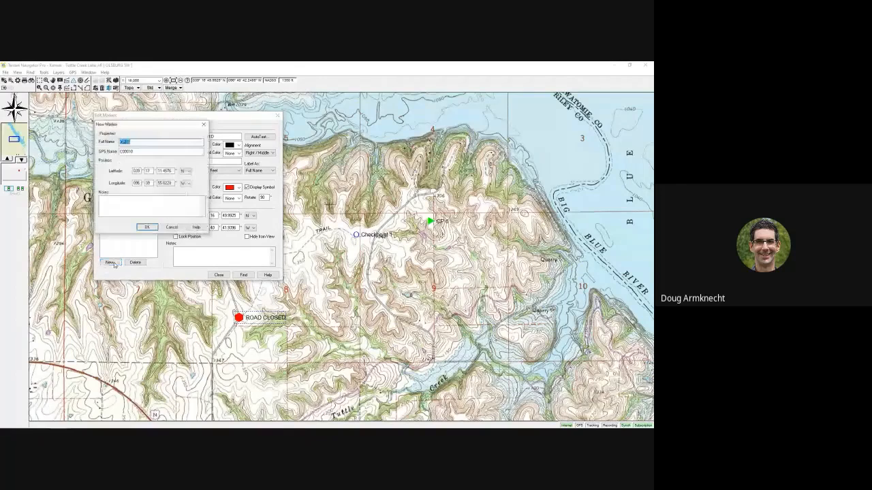
{"action": "left_click", "coordinate": [149, 198]}
{"action": "key", "text": "BackSpace"}
{"action": "type", "text": "11"}
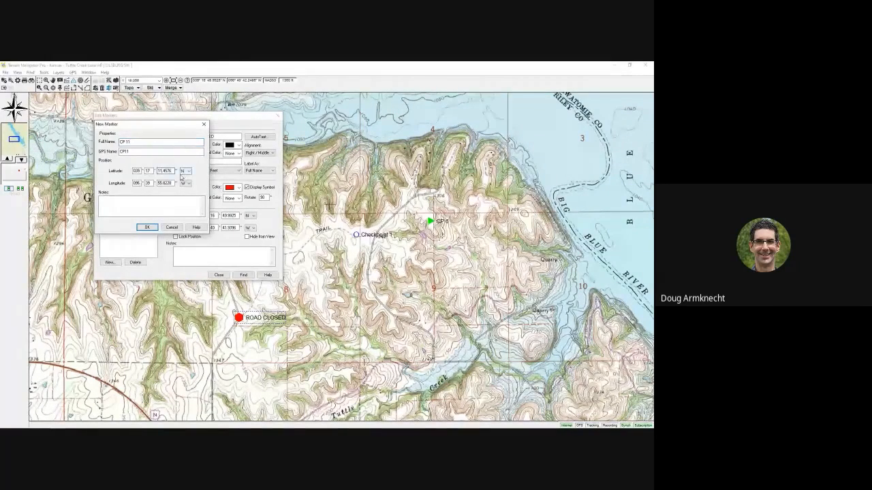
{"action": "key", "text": "BackSpace"}
{"action": "type", "text": "2"}
{"action": "left_click", "coordinate": [164, 183]}
{"action": "key", "text": "BackSpace"}
{"action": "type", "text": "8"}
{"action": "left_click", "coordinate": [149, 229]}
{"action": "left_click", "coordinate": [149, 228]}
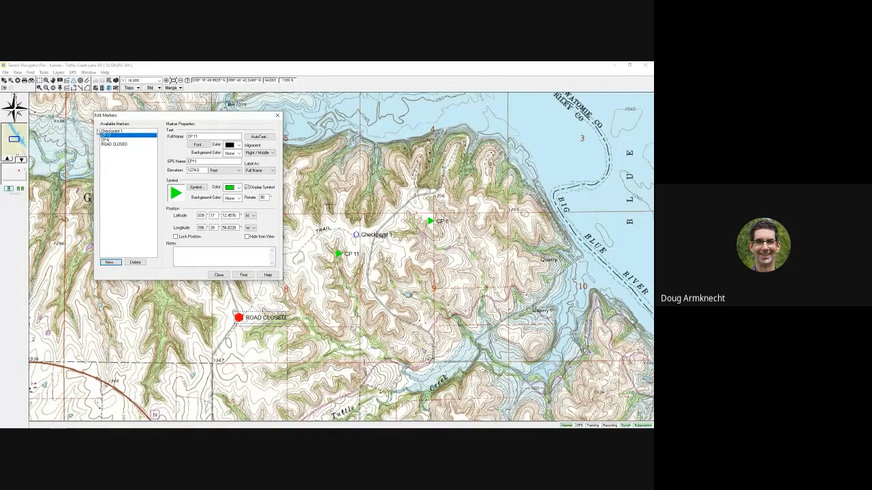
- Find the ROAD CLOSED marker from the marker list and center the map on it
{"action": "left_click", "coordinate": [105, 136]}
{"action": "left_click", "coordinate": [113, 144]}
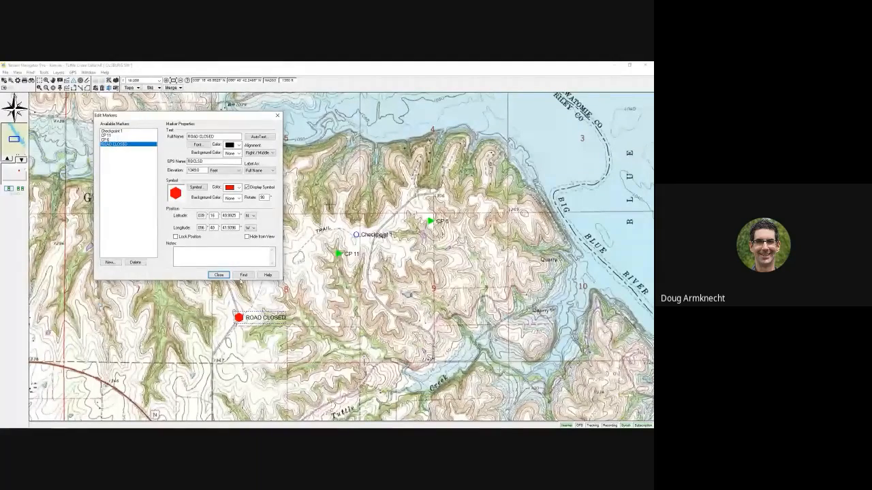
{"action": "left_click", "coordinate": [243, 276]}
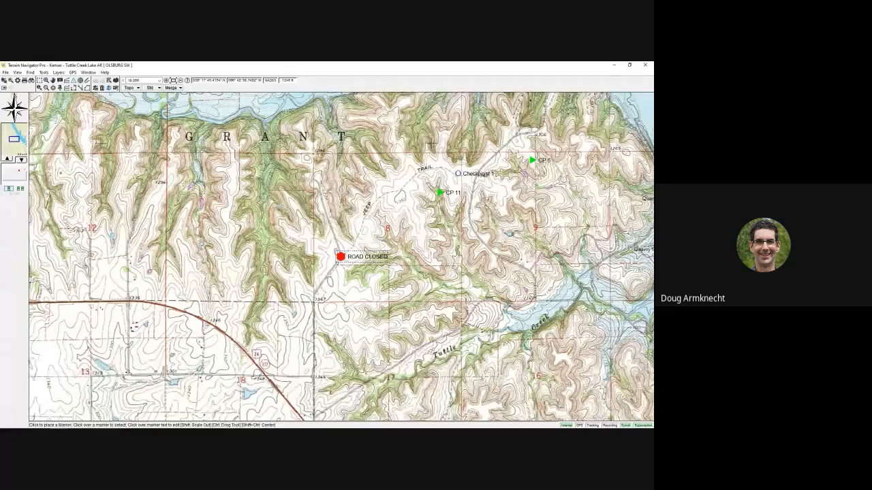
- Change the default marker symbol in the marker preferences to the solid diamond from the General style
{"action": "left_click", "coordinate": [5, 72]}
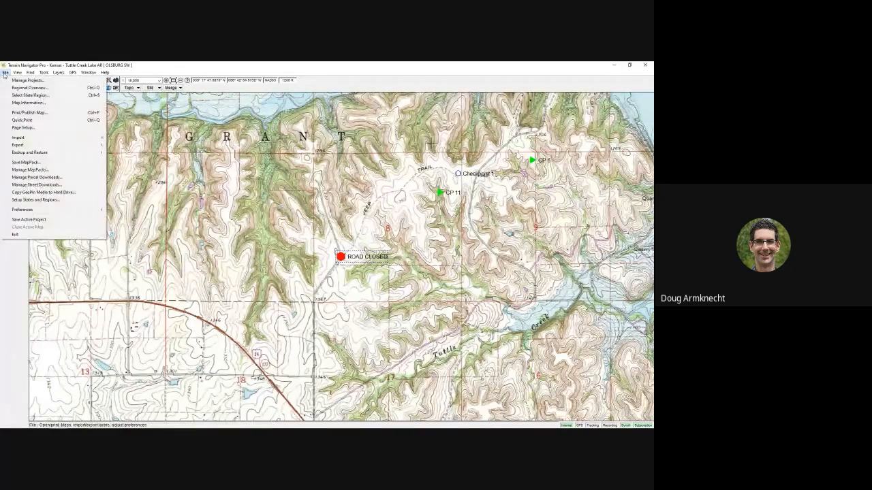
{"action": "mouse_move", "coordinate": [44, 211]}
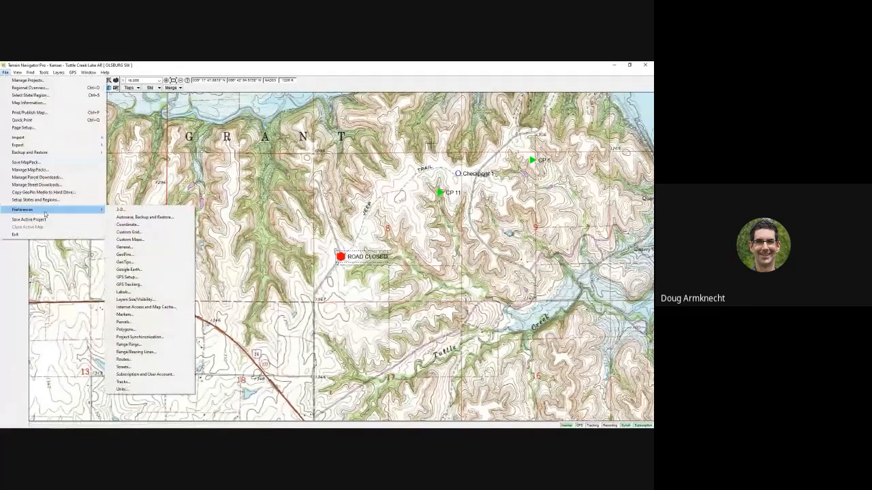
{"action": "left_click", "coordinate": [133, 316]}
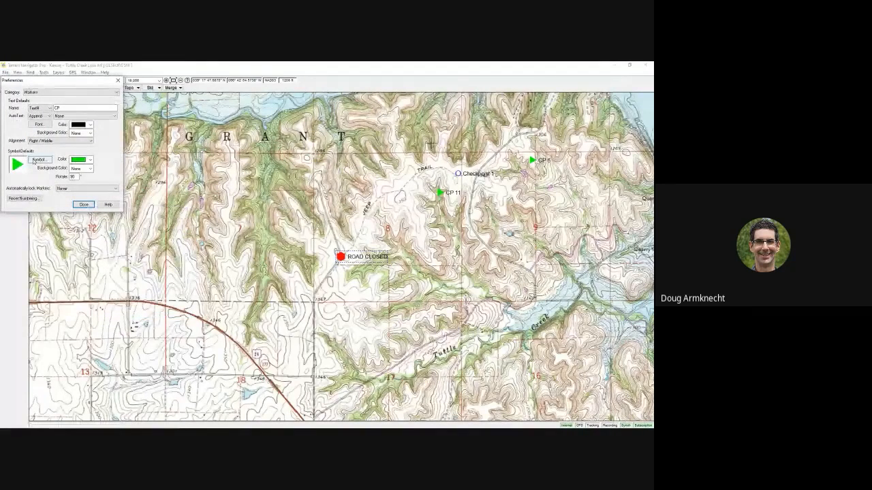
{"action": "left_click", "coordinate": [34, 160]}
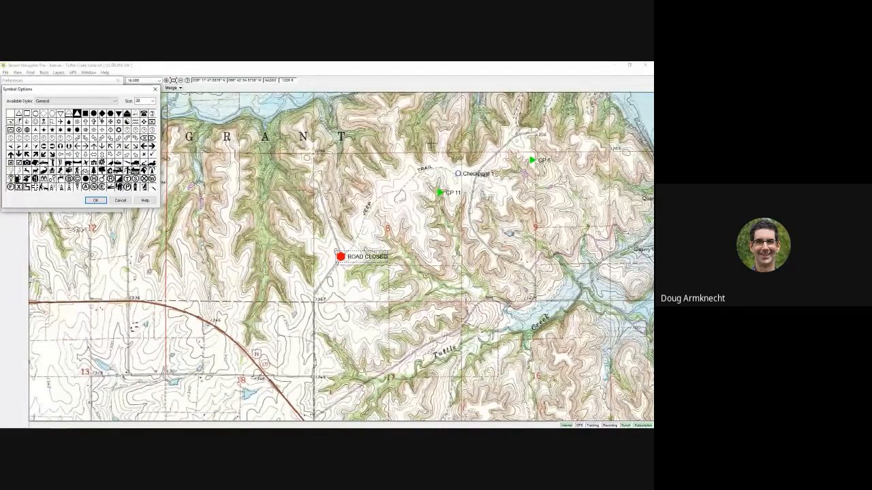
{"action": "left_click", "coordinate": [101, 114]}
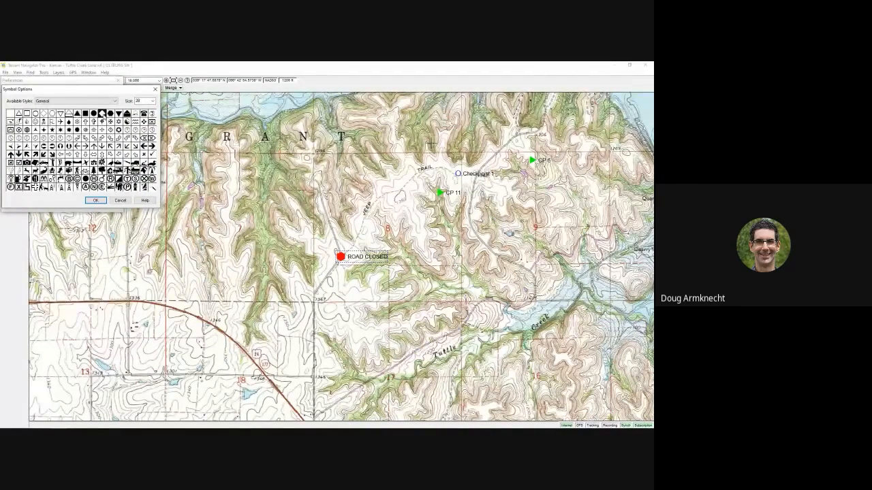
{"action": "left_click", "coordinate": [96, 201]}
- Set the default marker symbol's color to orange and its rotation to 0°
{"action": "left_click", "coordinate": [90, 160]}
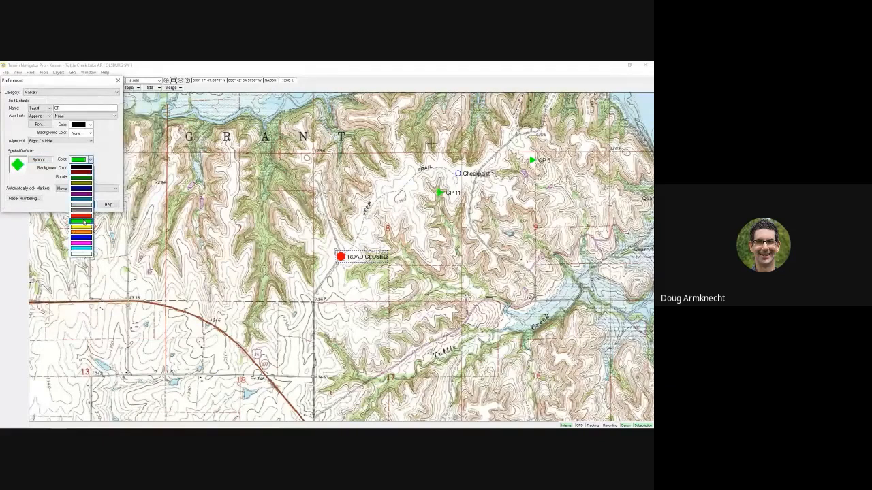
{"action": "left_click", "coordinate": [83, 232]}
{"action": "double_click", "coordinate": [77, 177]}
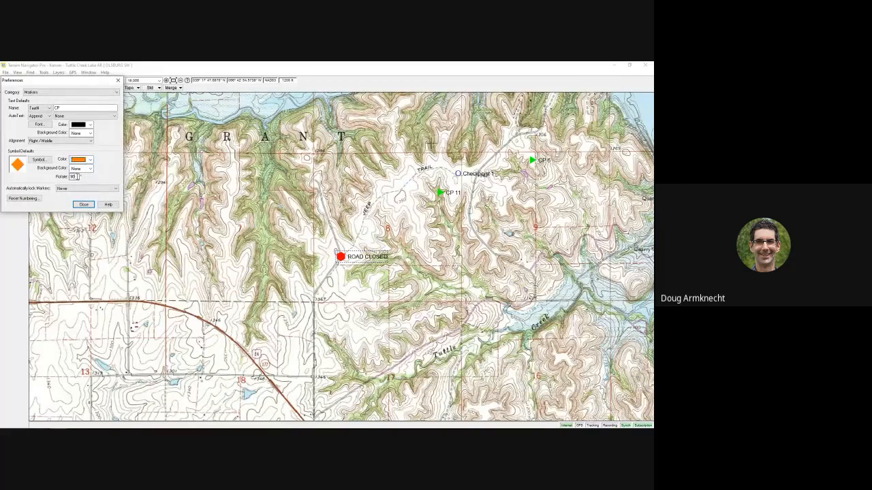
{"action": "type", "text": "45"}
{"action": "type", "text": "0"}
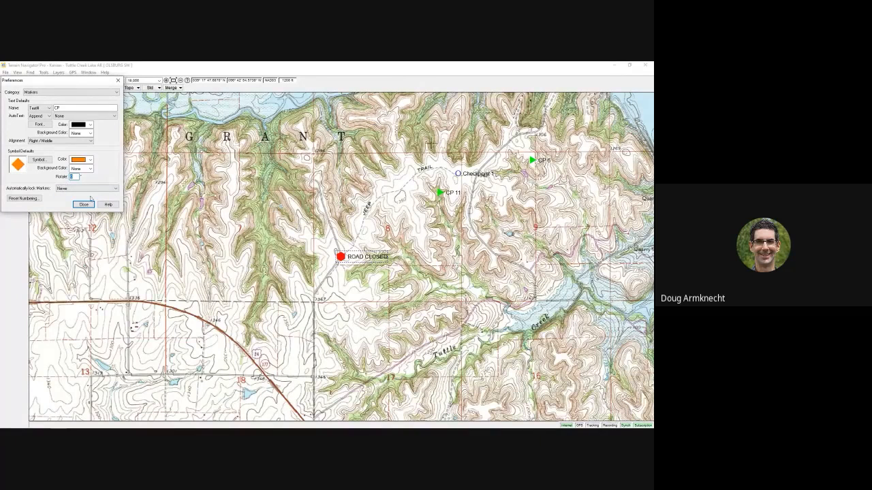
- Replace the default marker name text with TA
{"action": "left_click", "coordinate": [59, 107]}
{"action": "key", "text": "ctrl+a"}
{"action": "key", "text": "BackSpace"}
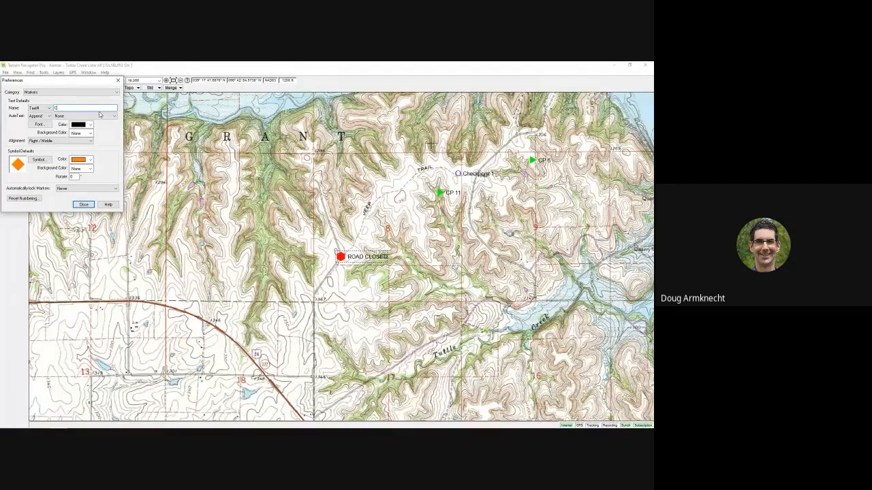
{"action": "type", "text": "Checkpo"}
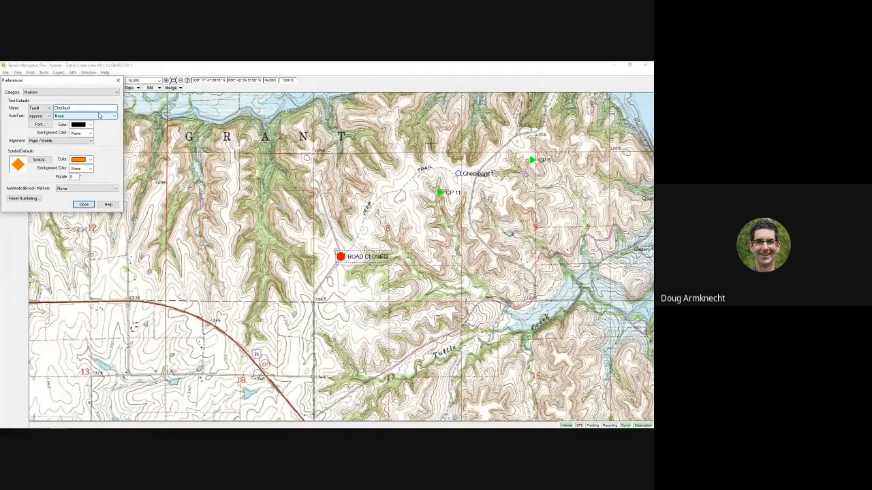
{"action": "key", "text": "BackSpace"}
{"action": "key", "text": "BackSpace"}
{"action": "key", "text": "BackSpace"}
{"action": "key", "text": "BackSpace"}
{"action": "type", "text": "TA"}
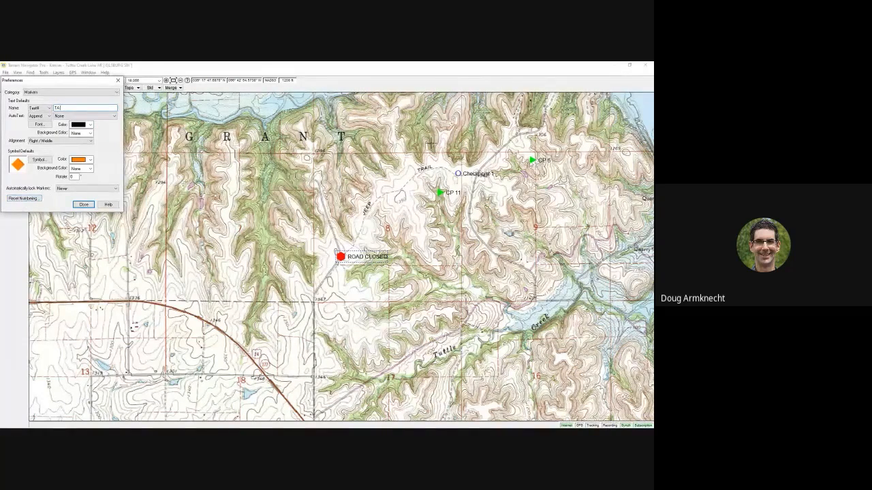
- Reset the automatic marker numbering and close the marker preferences
{"action": "left_click", "coordinate": [25, 198]}
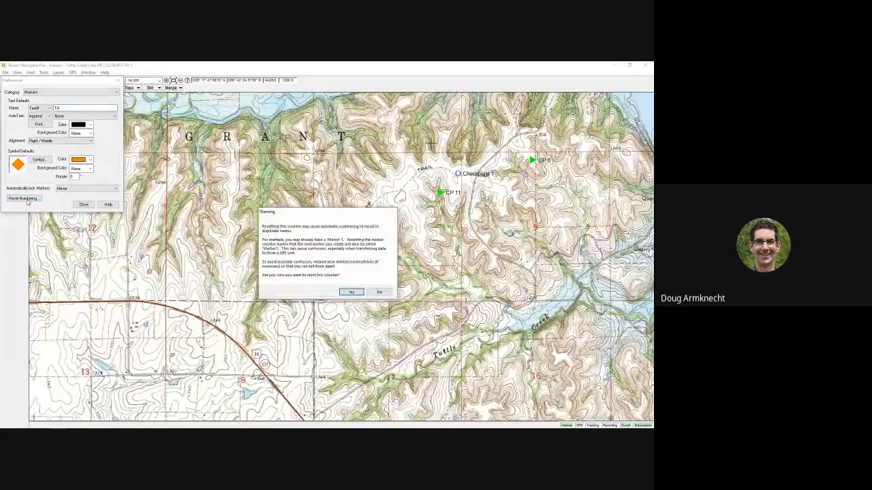
{"action": "left_click", "coordinate": [352, 292]}
{"action": "left_click", "coordinate": [83, 204]}
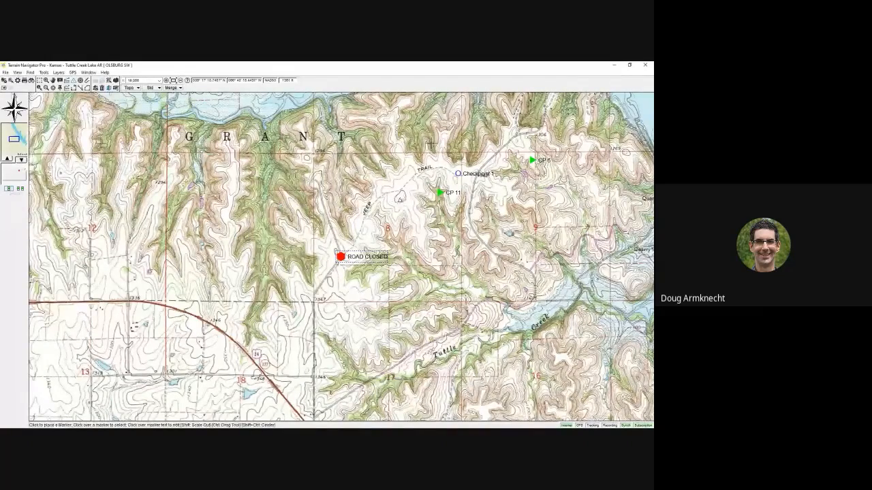
- Place four default markers in a line running southeast from the hilltop west of CP 11
{"action": "left_click", "coordinate": [399, 197]}
{"action": "left_click", "coordinate": [411, 214]}
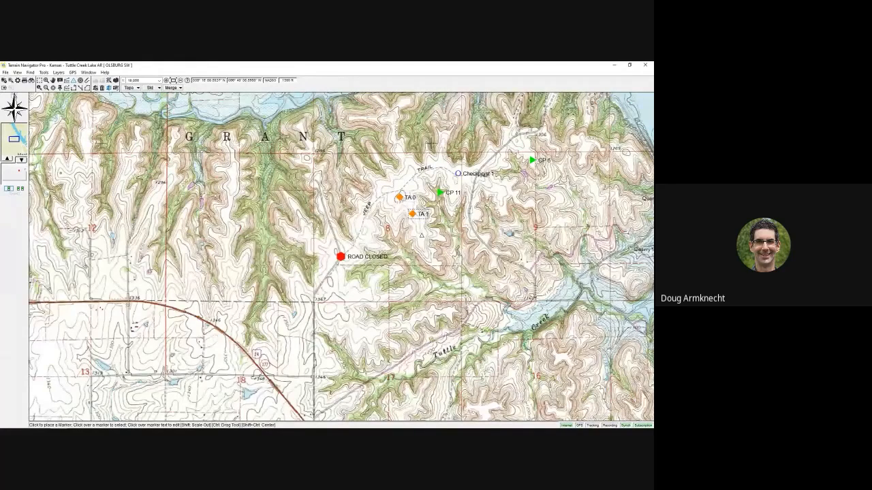
{"action": "left_click", "coordinate": [421, 234]}
{"action": "left_click", "coordinate": [430, 255]}
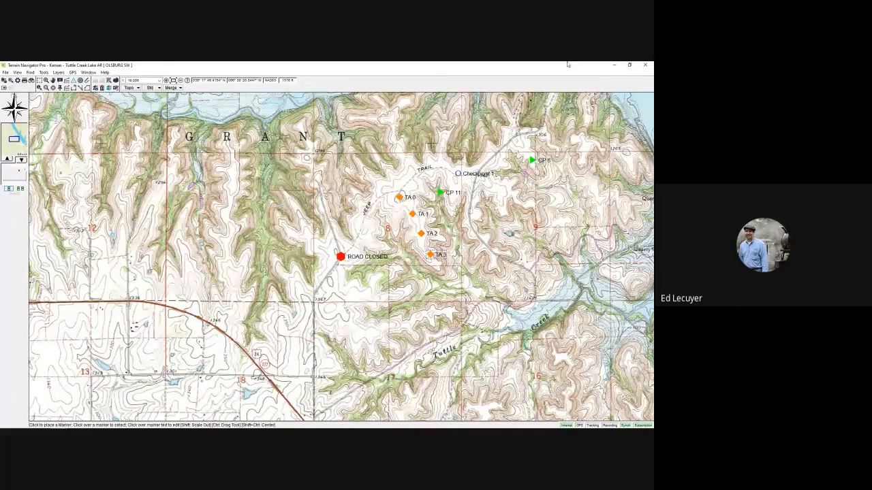
- Examine which file formats are available for importing markers, without importing a file
{"action": "left_click", "coordinate": [6, 71]}
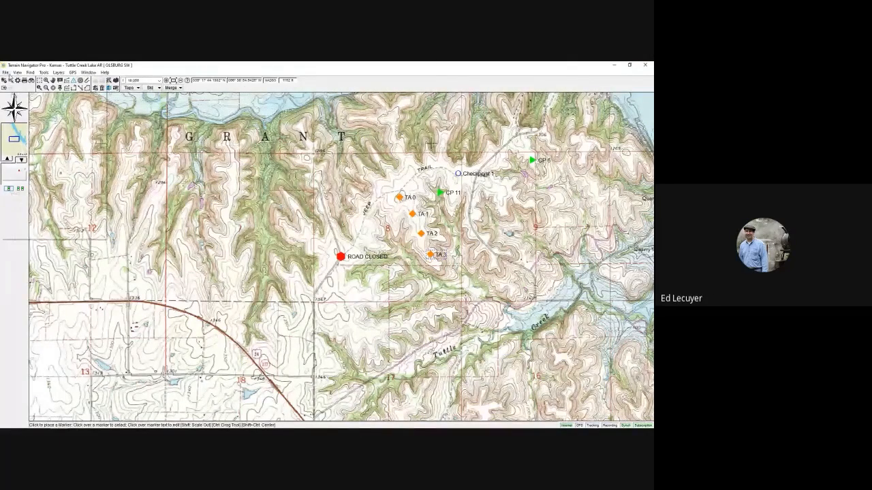
{"action": "mouse_move", "coordinate": [37, 139]}
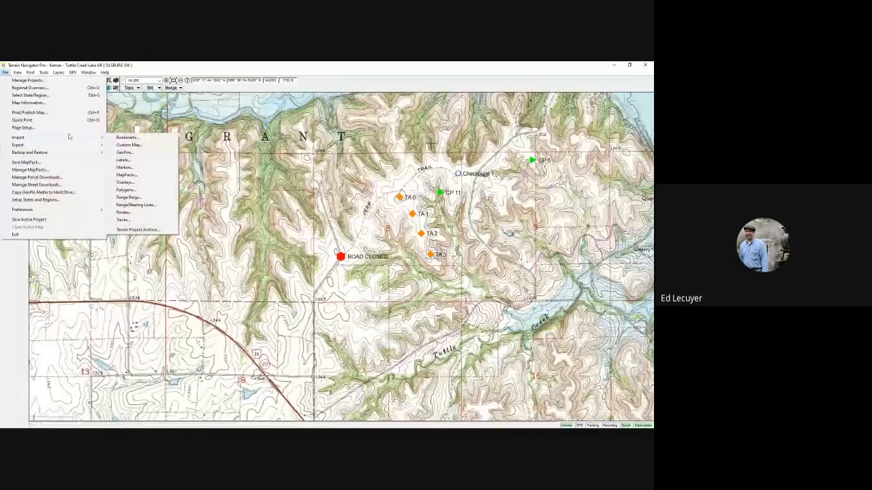
{"action": "left_click", "coordinate": [126, 167]}
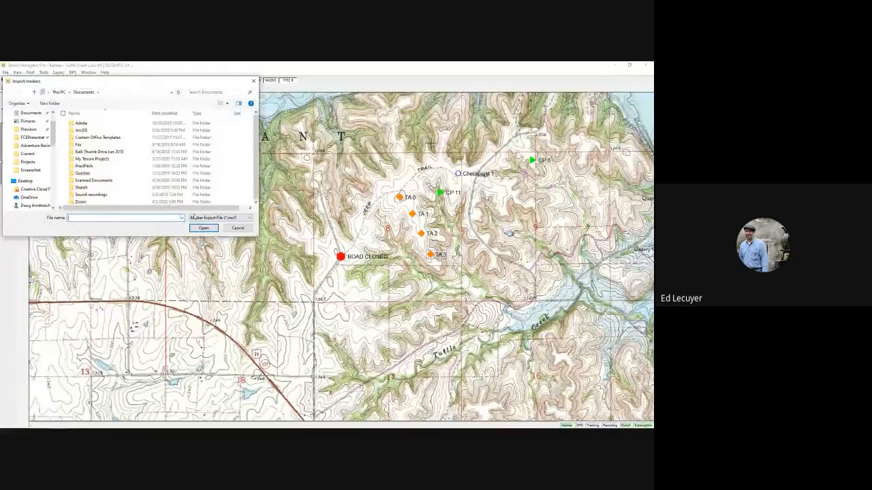
{"action": "left_click", "coordinate": [204, 218]}
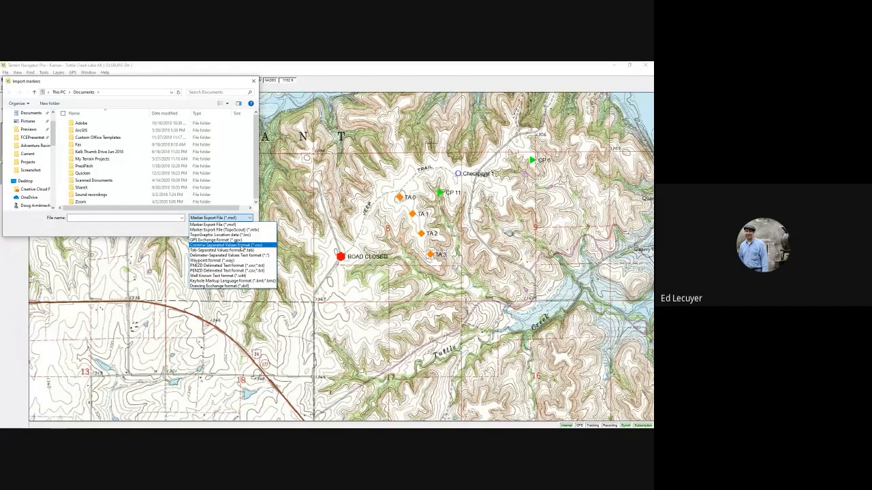
{"action": "left_click", "coordinate": [166, 229]}
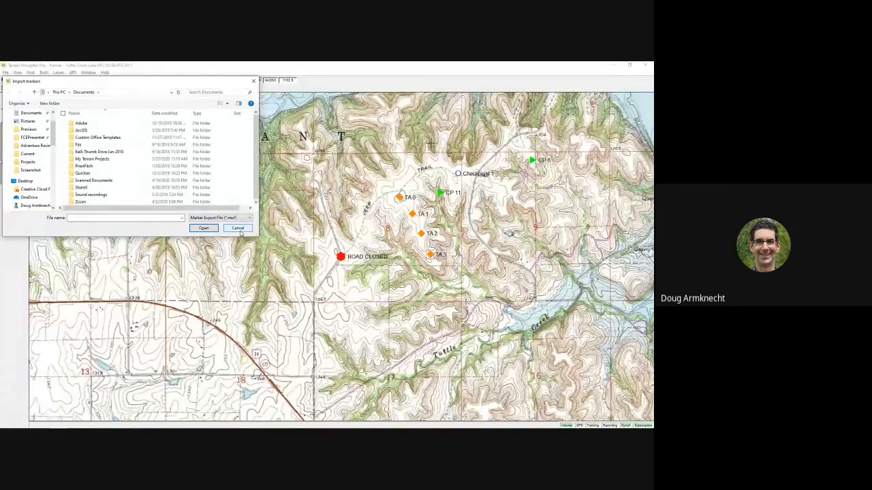
{"action": "left_click", "coordinate": [238, 229]}
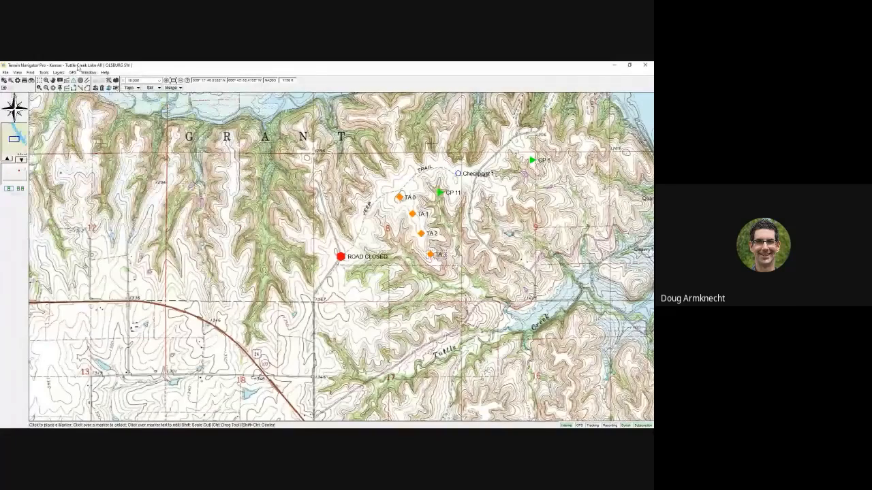
- Set the primary coordinate display format to UTM in the coordinate preferences
{"action": "left_click", "coordinate": [6, 72]}
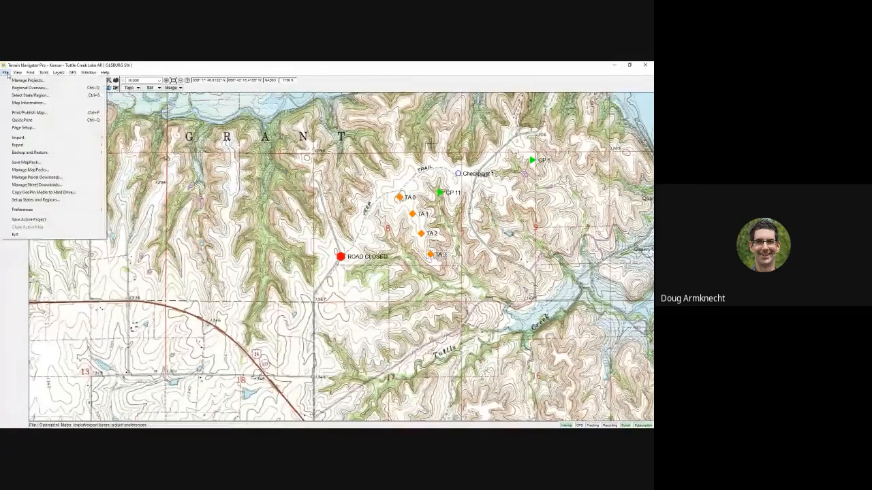
{"action": "mouse_move", "coordinate": [62, 209]}
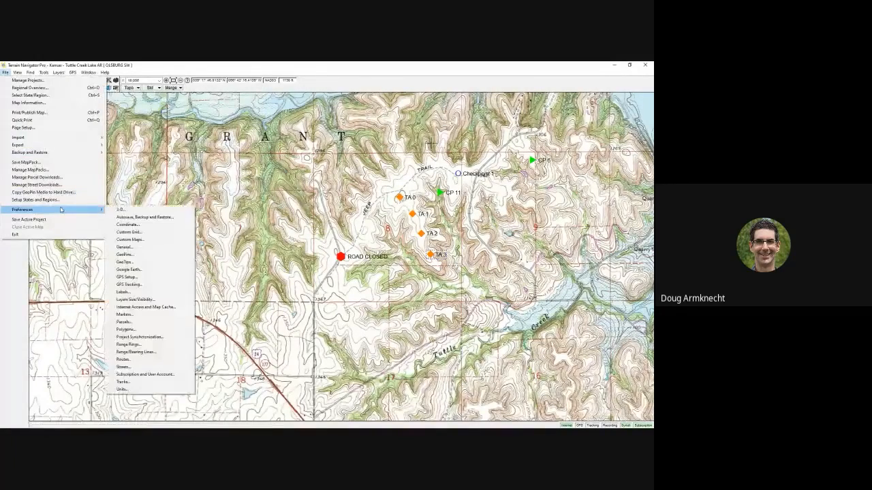
{"action": "left_click", "coordinate": [128, 224]}
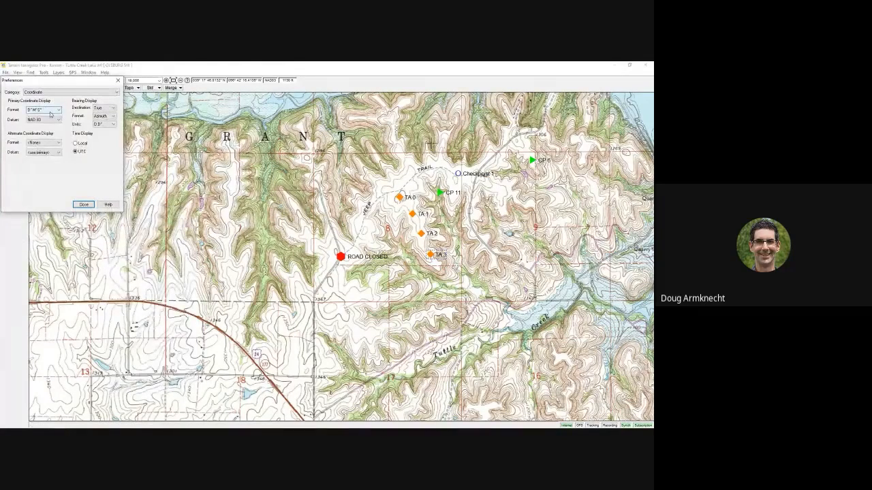
{"action": "left_click", "coordinate": [47, 110]}
{"action": "left_click", "coordinate": [41, 129]}
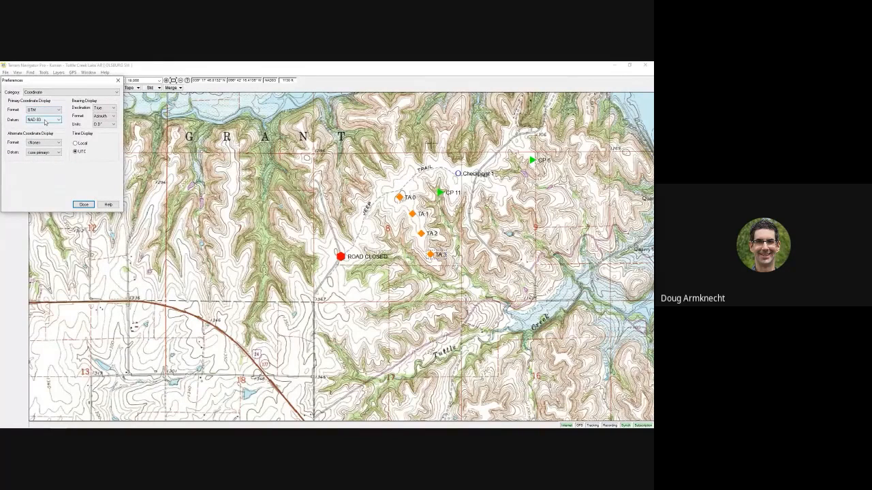
{"action": "left_click", "coordinate": [83, 205]}
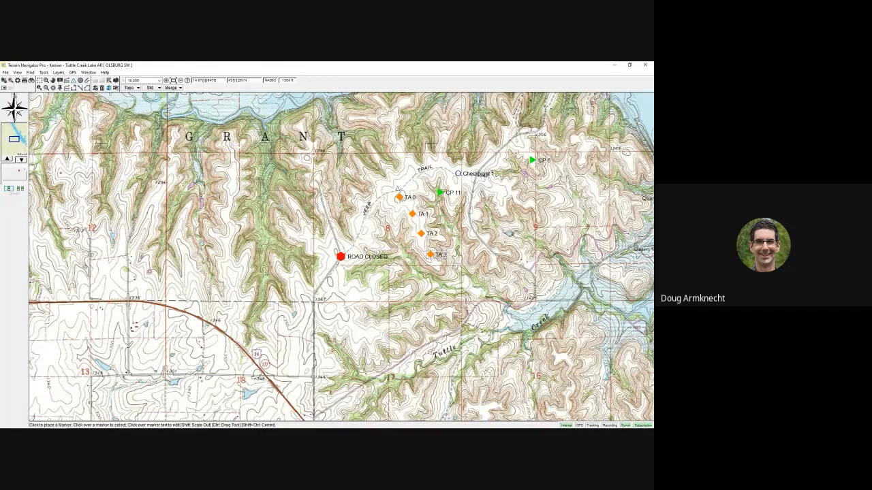
- Examine the UTM coordinate fields offered for a new marker in the marker editor, without creating one
{"action": "right_click", "coordinate": [401, 195]}
{"action": "left_click", "coordinate": [388, 203]}
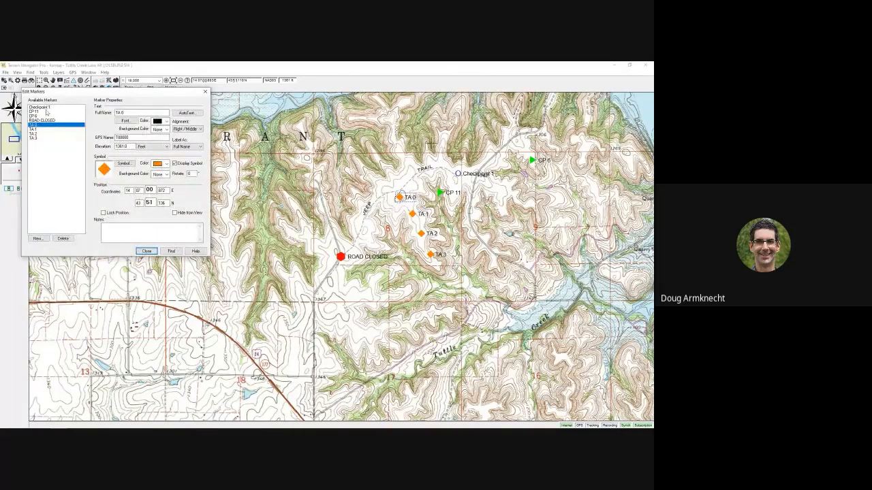
{"action": "left_click", "coordinate": [39, 239]}
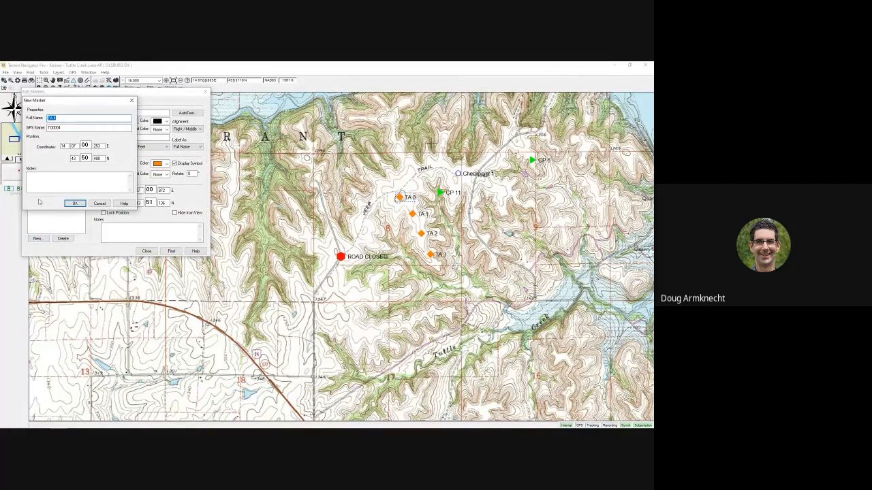
{"action": "left_click", "coordinate": [65, 146]}
{"action": "double_click", "coordinate": [64, 146]}
{"action": "left_click", "coordinate": [101, 203]}
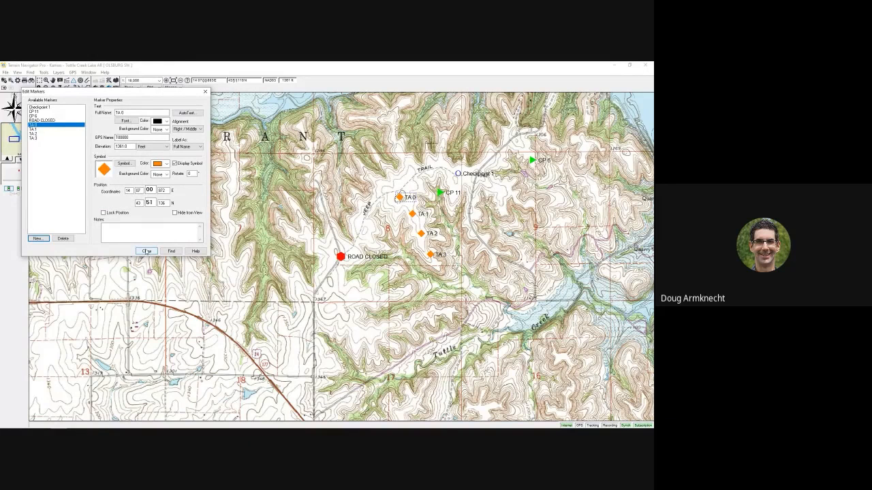
{"action": "left_click", "coordinate": [146, 251]}
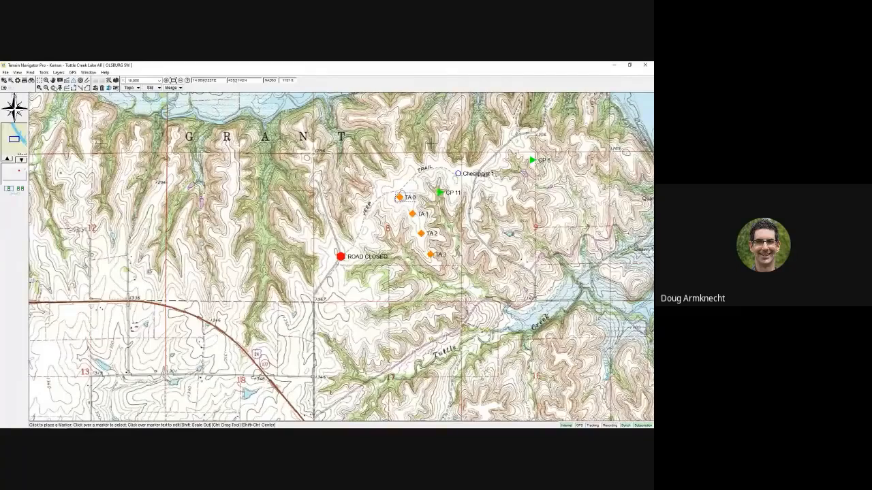
- Switch the base map to Aerial OrthoPhoto around the TA and CP 11 markers
{"action": "left_click", "coordinate": [98, 88]}
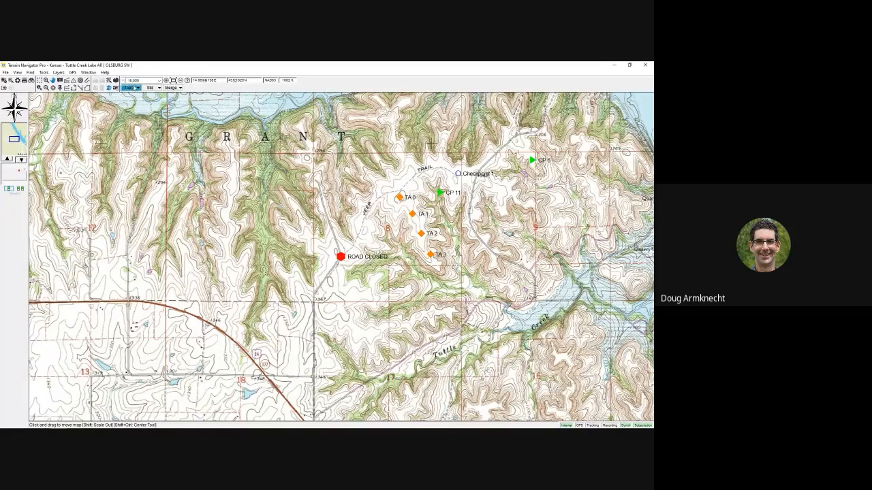
{"action": "left_click", "coordinate": [139, 89]}
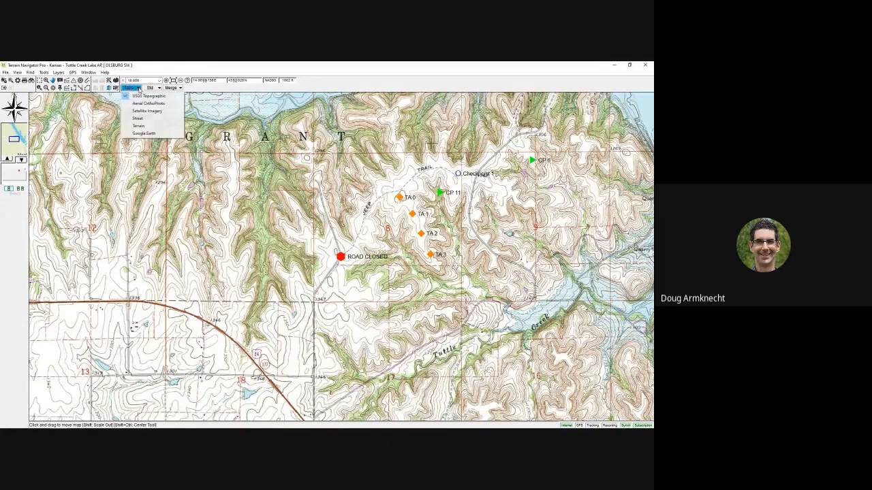
{"action": "left_click", "coordinate": [139, 104]}
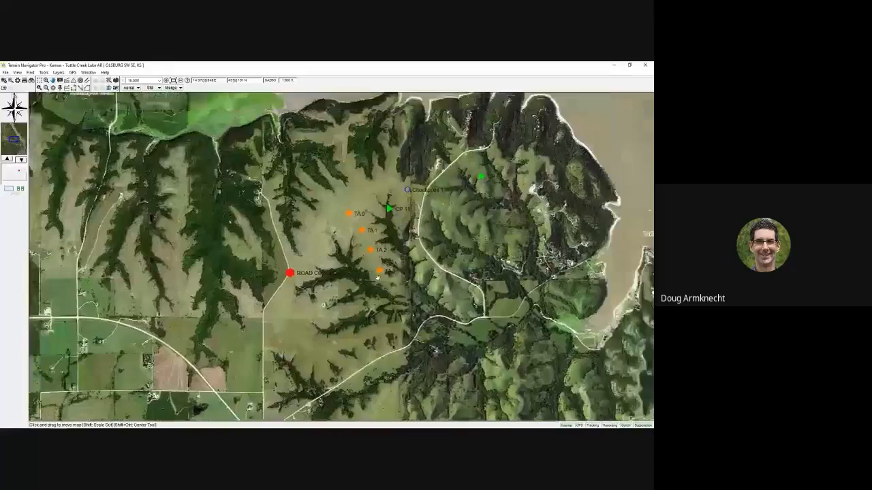
{"action": "scroll", "coordinate": [374, 278], "scroll_direction": "up", "scroll_amount": 1}
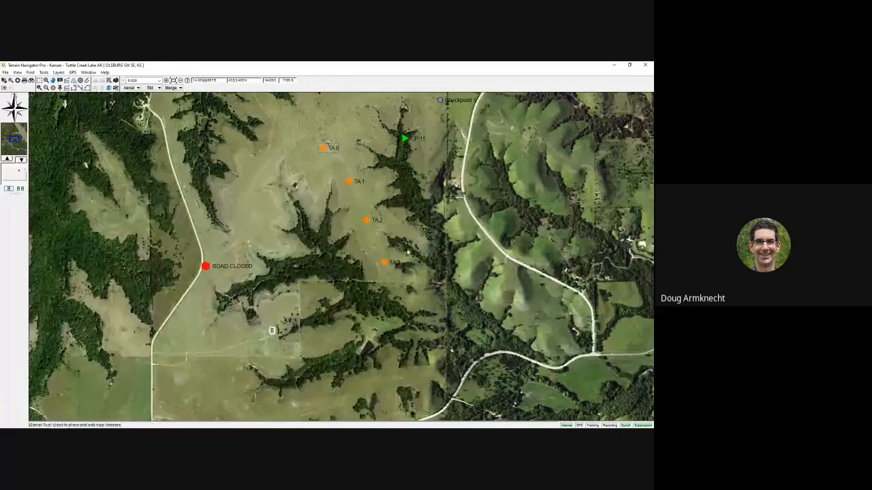
- Move the CP 11 marker southwest onto the fence-line corner just south of the wooded draw
{"action": "left_click", "coordinate": [74, 82]}
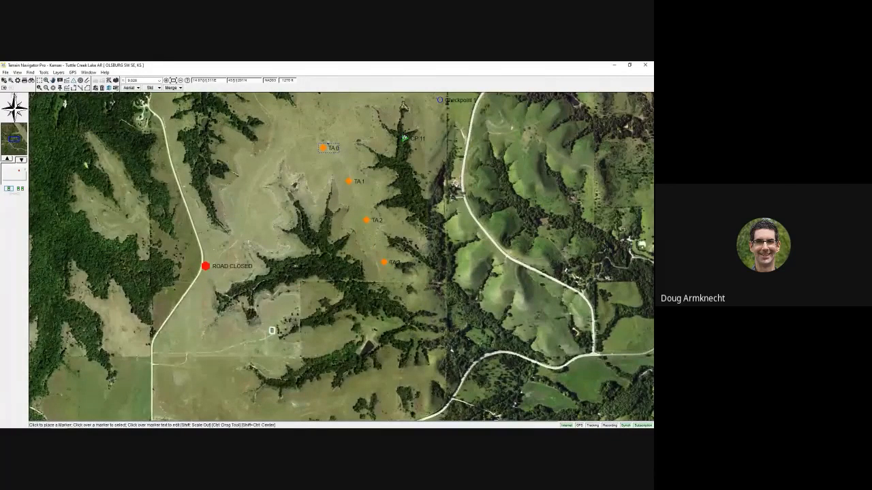
{"action": "left_click_drag", "start_coordinate": [404, 139], "coordinate": [301, 281]}
{"action": "scroll", "coordinate": [308, 298], "scroll_direction": "up", "scroll_amount": 1}
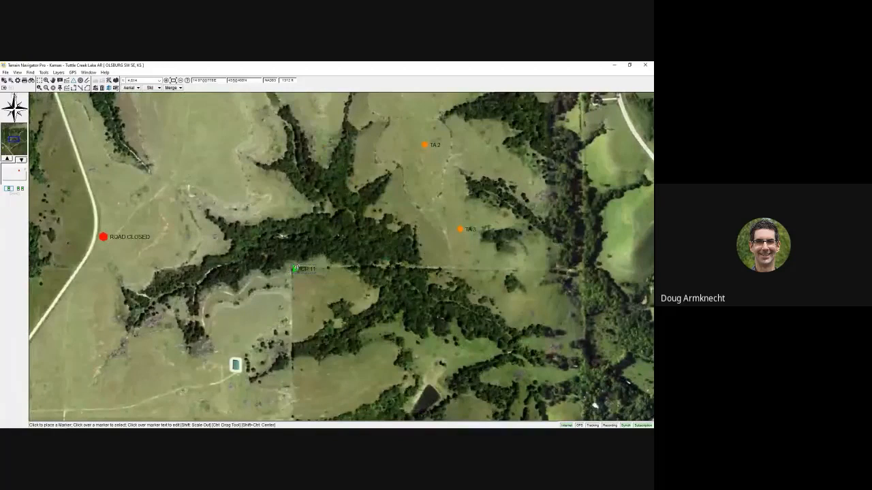
{"action": "left_click_drag", "start_coordinate": [295, 269], "coordinate": [292, 267]}
- Look over the aerial imagery around the TA markers and return the base map to USGS Topographic
{"action": "left_click", "coordinate": [53, 80]}
{"action": "left_click_drag", "start_coordinate": [443, 152], "coordinate": [386, 253]}
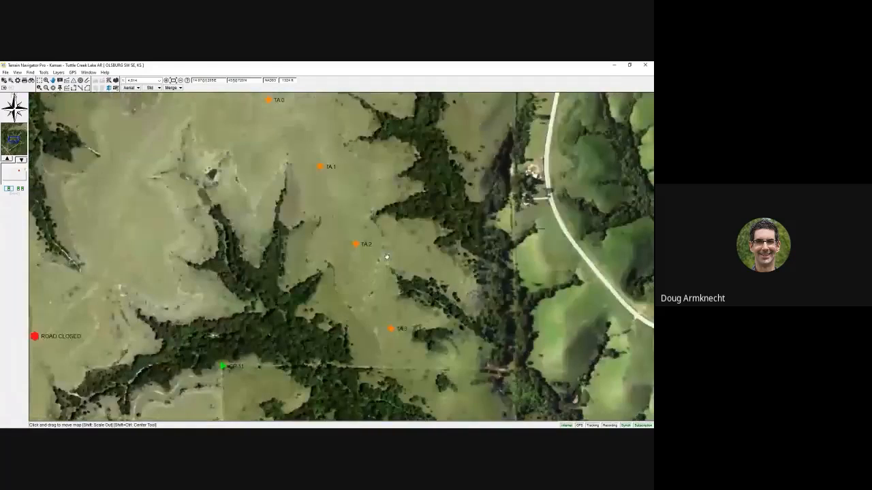
{"action": "left_click_drag", "start_coordinate": [364, 141], "coordinate": [473, 156]}
{"action": "left_click_drag", "start_coordinate": [386, 344], "coordinate": [360, 246]}
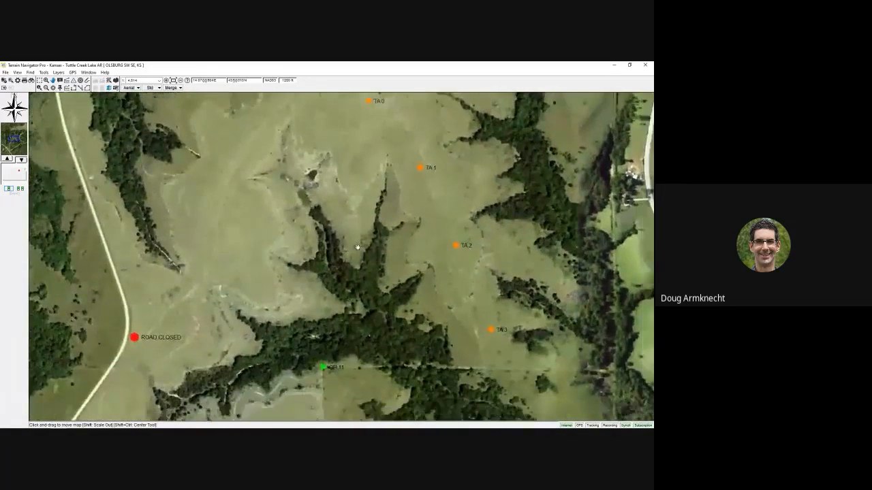
{"action": "scroll", "coordinate": [215, 217], "scroll_direction": "down", "scroll_amount": 1}
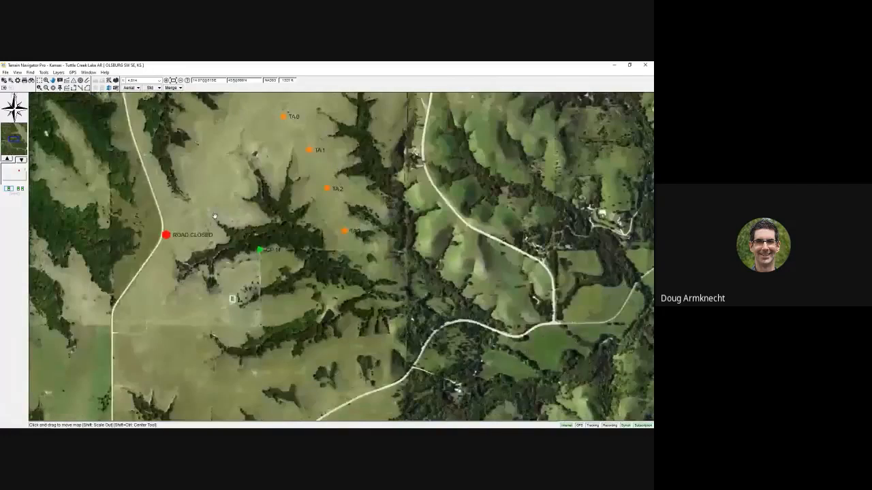
{"action": "left_click", "coordinate": [128, 89]}
{"action": "left_click", "coordinate": [135, 123]}
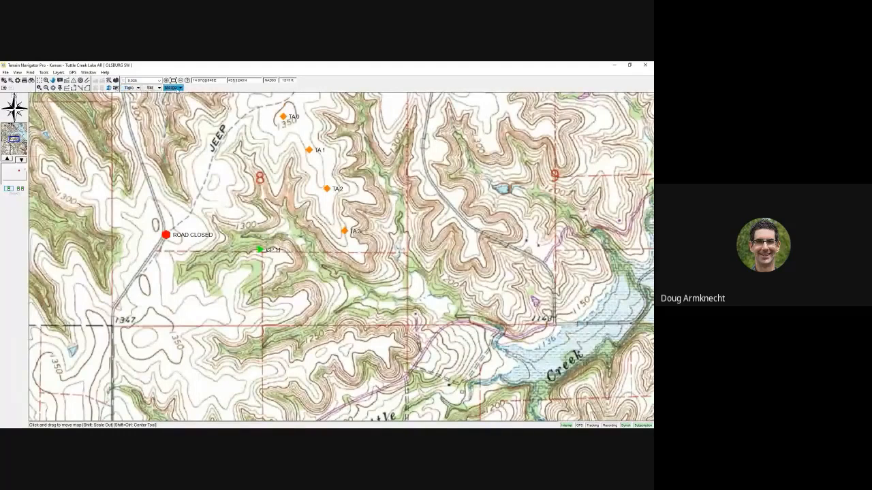
- Merge the Aerial Orthophoto with the topographic map and view the jeep trail and marker area
{"action": "left_click", "coordinate": [177, 89]}
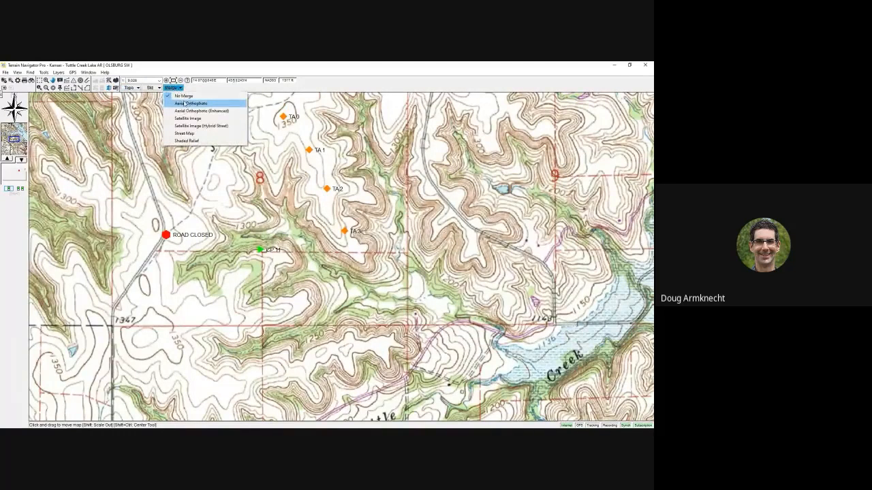
{"action": "left_click", "coordinate": [185, 103]}
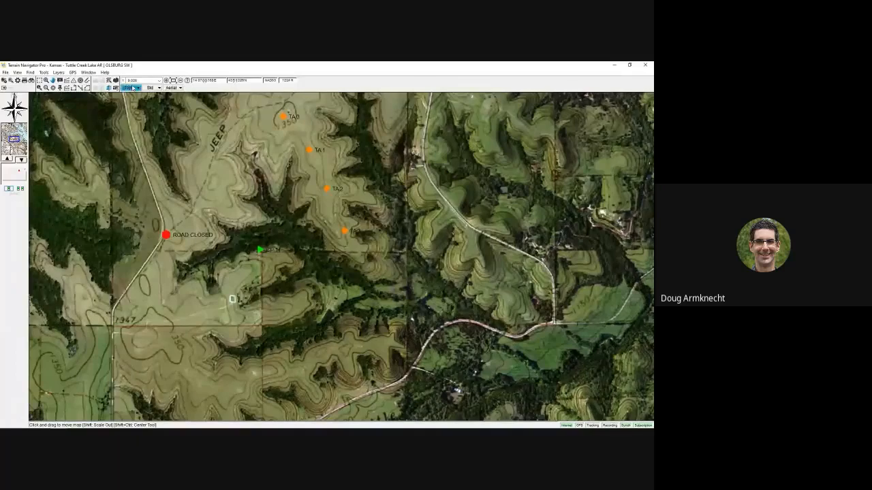
{"action": "left_click_drag", "start_coordinate": [252, 162], "coordinate": [285, 280]}
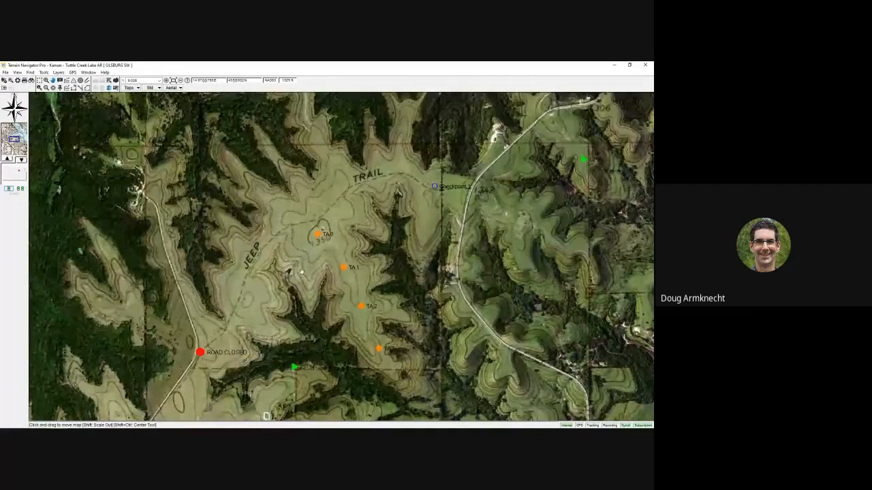
{"action": "left_click_drag", "start_coordinate": [282, 288], "coordinate": [318, 228]}
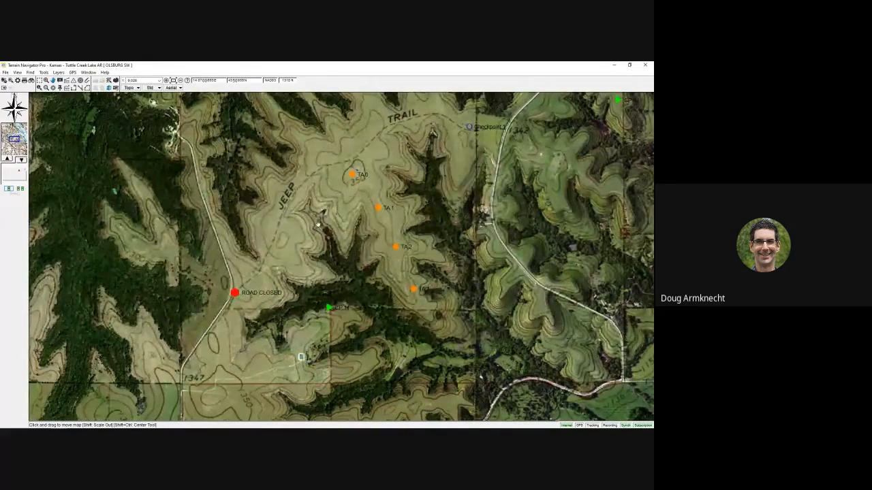
- Set the map merge option back to No Merge
{"action": "scroll", "coordinate": [319, 223], "scroll_direction": "down", "scroll_amount": 1}
{"action": "left_click", "coordinate": [172, 87]}
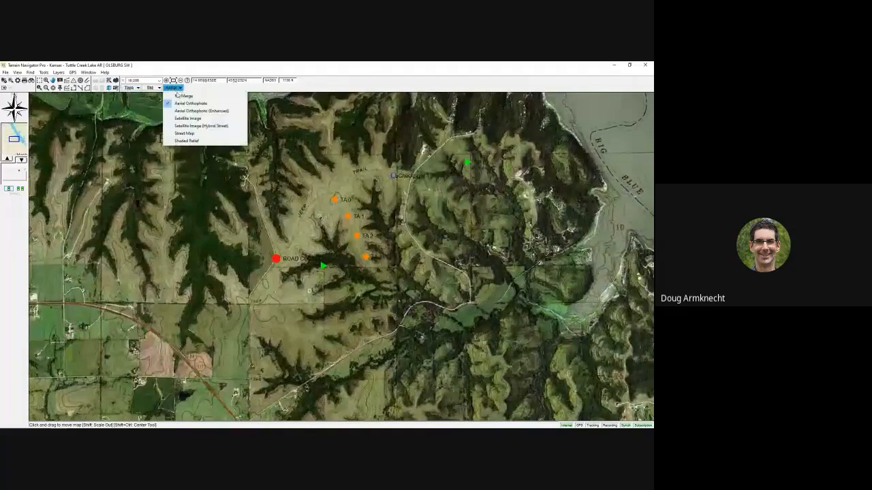
{"action": "left_click", "coordinate": [182, 96]}
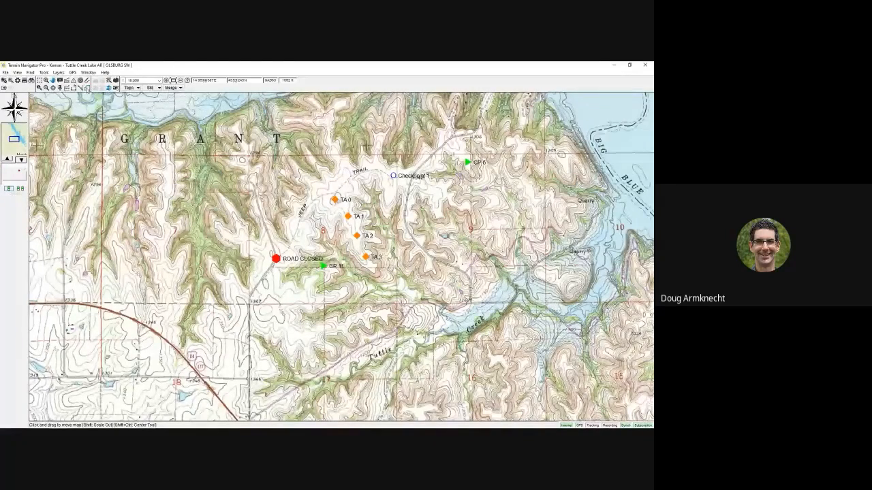
- Draw a 12-waypoint route about 1.5 miles long from road point 1347, past ROAD CLOSED, northwest to the shoreline, and finish it
{"action": "left_click", "coordinate": [80, 88]}
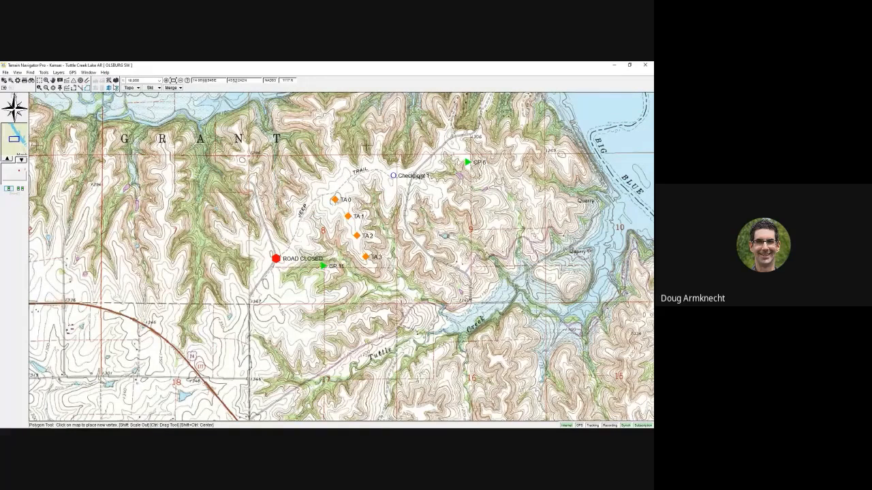
{"action": "left_click", "coordinate": [75, 87]}
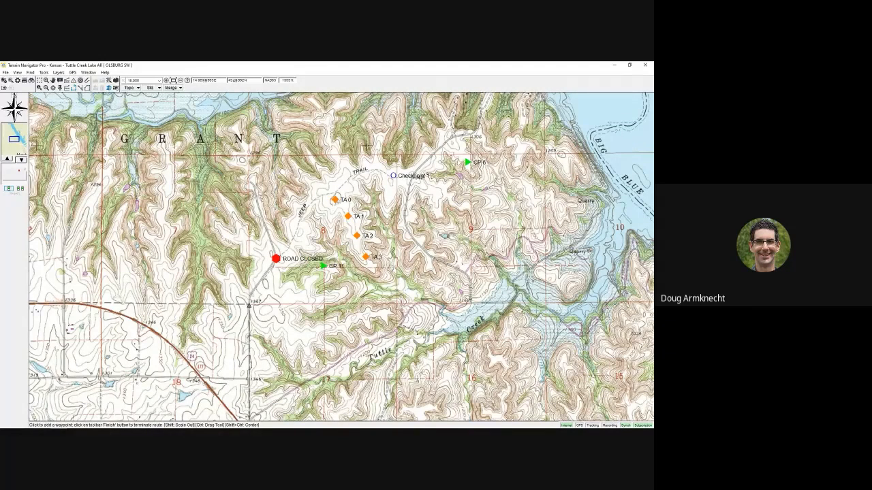
{"action": "left_click", "coordinate": [249, 305]}
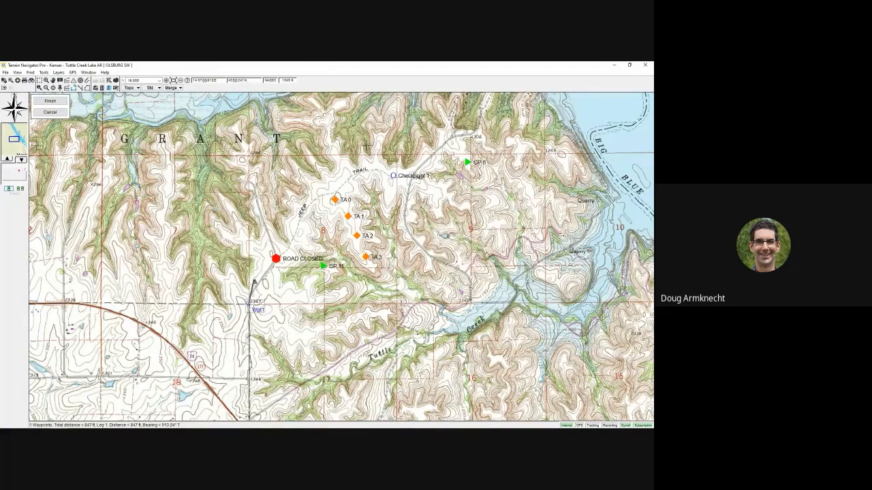
{"action": "left_click", "coordinate": [250, 288]}
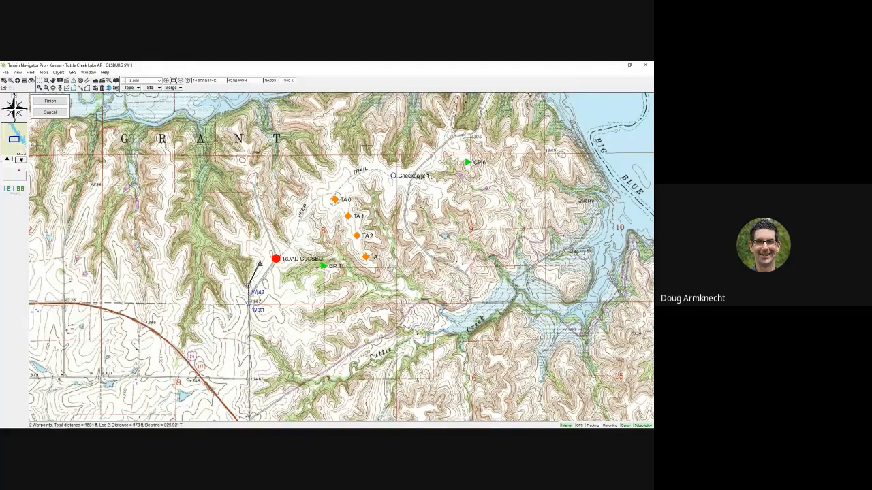
{"action": "left_click", "coordinate": [261, 265]}
{"action": "left_click", "coordinate": [271, 241]}
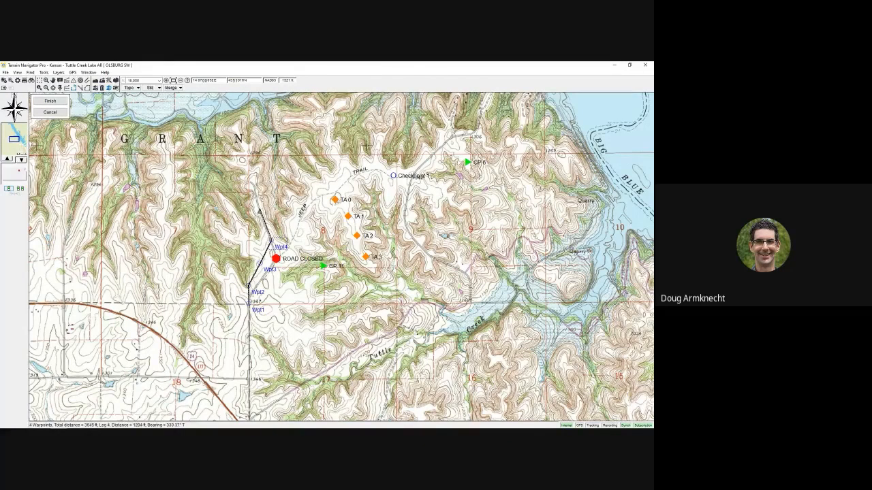
{"action": "left_click", "coordinate": [259, 210]}
{"action": "left_click", "coordinate": [256, 191]}
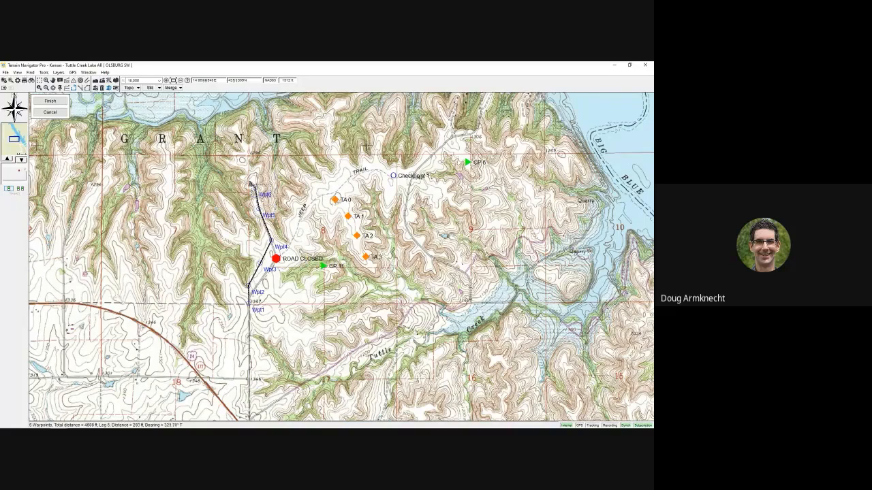
{"action": "left_click", "coordinate": [250, 178]}
{"action": "left_click", "coordinate": [236, 175]}
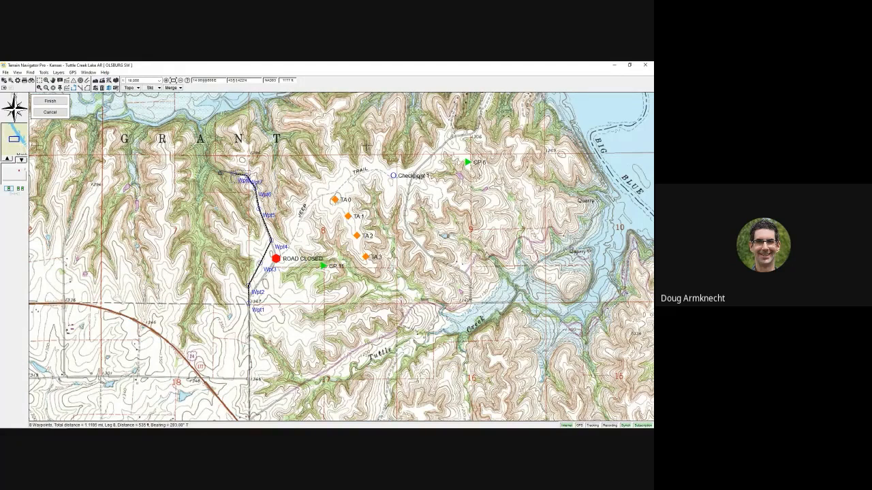
{"action": "left_click", "coordinate": [226, 173]}
{"action": "left_click", "coordinate": [206, 164]}
{"action": "left_click", "coordinate": [203, 143]}
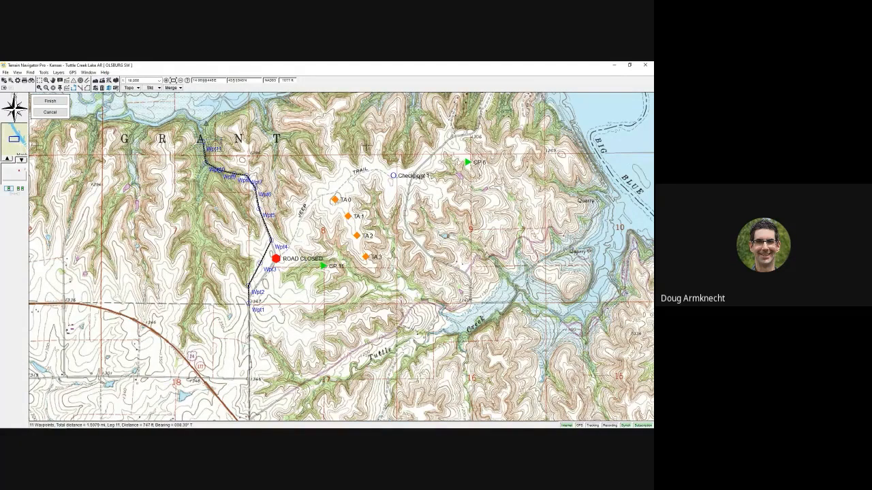
{"action": "left_click", "coordinate": [201, 122]}
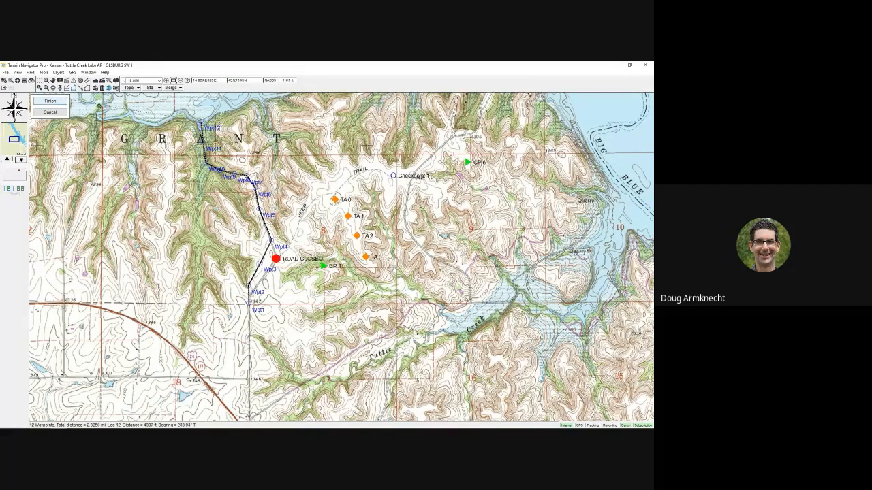
{"action": "right_click", "coordinate": [175, 111]}
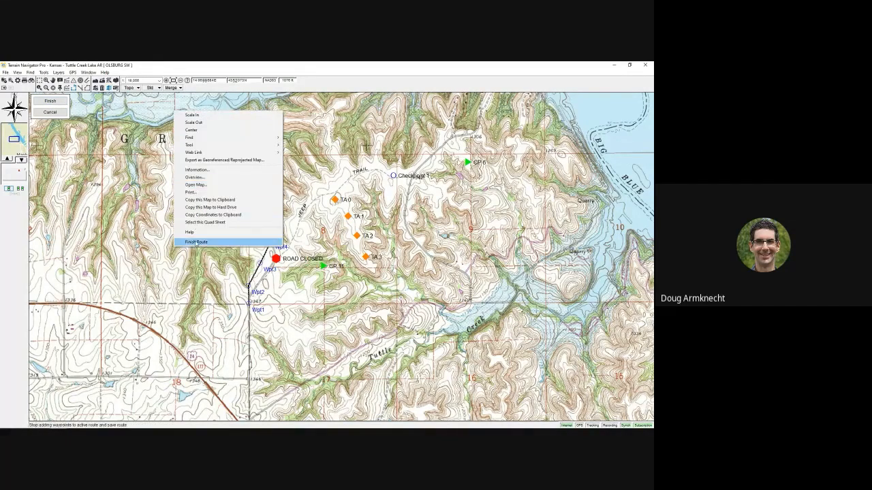
{"action": "left_click", "coordinate": [195, 243]}
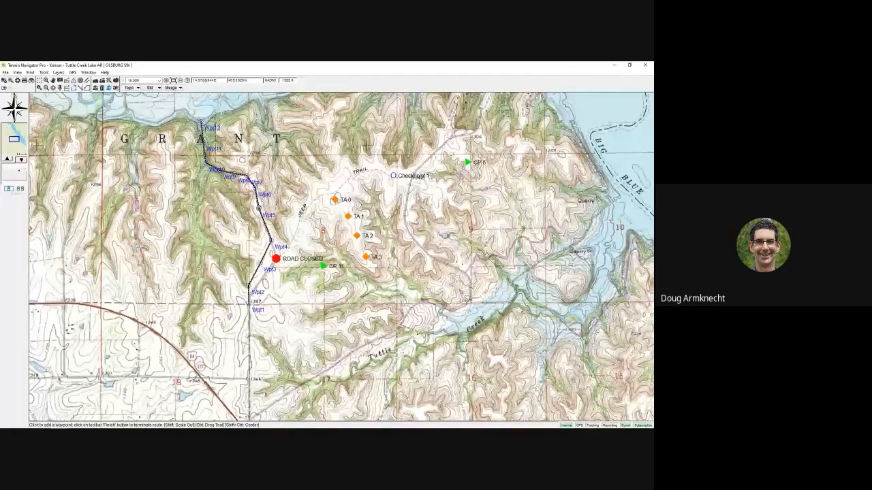
- Shift Wpt5 slightly southeast and insert two waypoints on the route between it and Wpt6
{"action": "left_click_drag", "start_coordinate": [259, 208], "coordinate": [271, 227]}
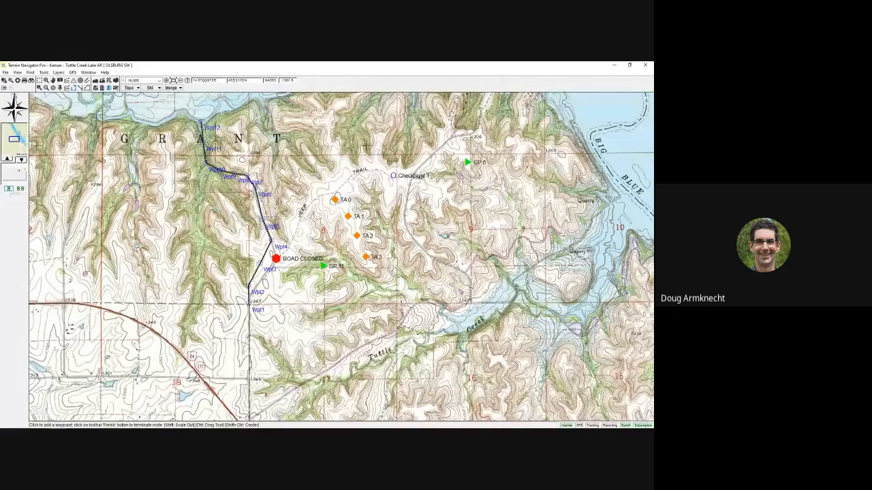
{"action": "left_click", "coordinate": [259, 200]}
{"action": "left_click", "coordinate": [262, 213]}
- Shift Wpt14 west and back onto the route's original line, and delete Wpt13 from the route
{"action": "left_click_drag", "start_coordinate": [257, 194], "coordinate": [246, 207]}
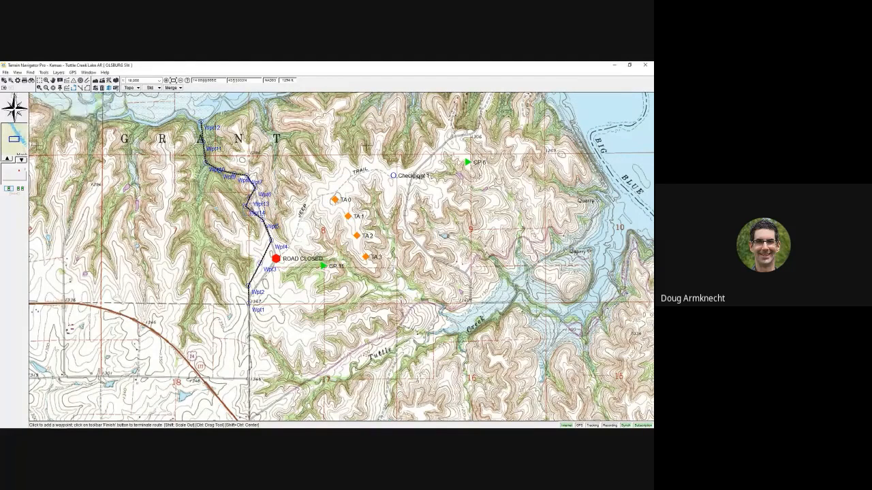
{"action": "left_click_drag", "start_coordinate": [246, 207], "coordinate": [260, 208]}
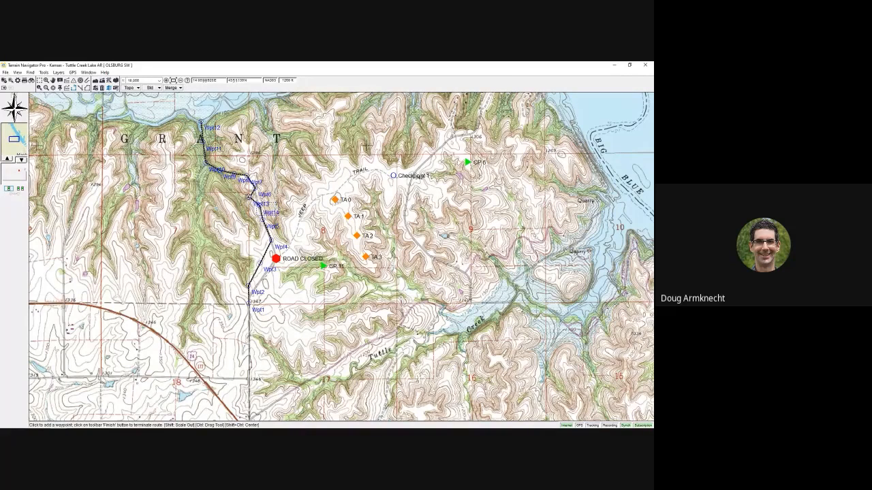
{"action": "right_click", "coordinate": [250, 197]}
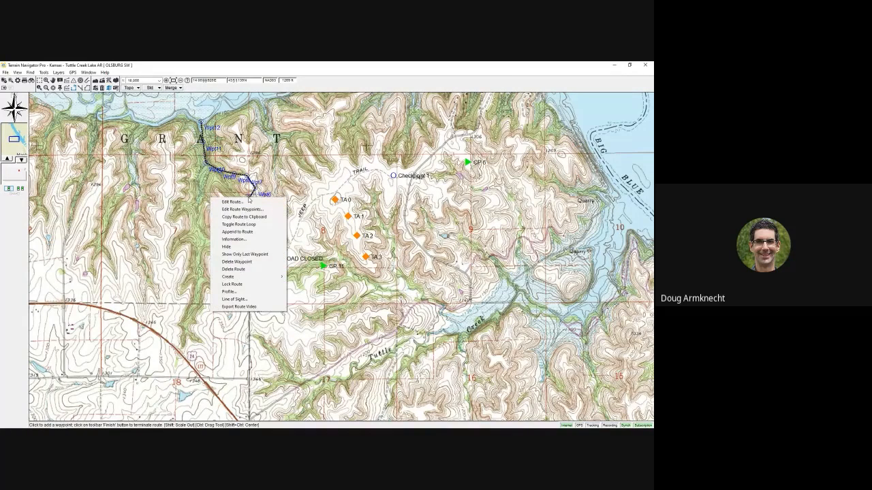
{"action": "left_click", "coordinate": [253, 262]}
{"action": "left_click", "coordinate": [315, 268]}
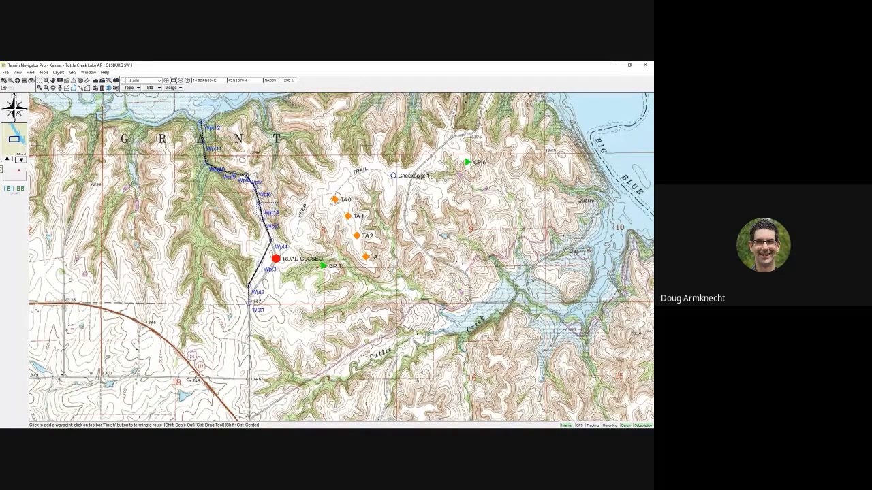
- Examine the route's information and elevation profile, tracing the profile to locate its points on the map
{"action": "right_click", "coordinate": [208, 172]}
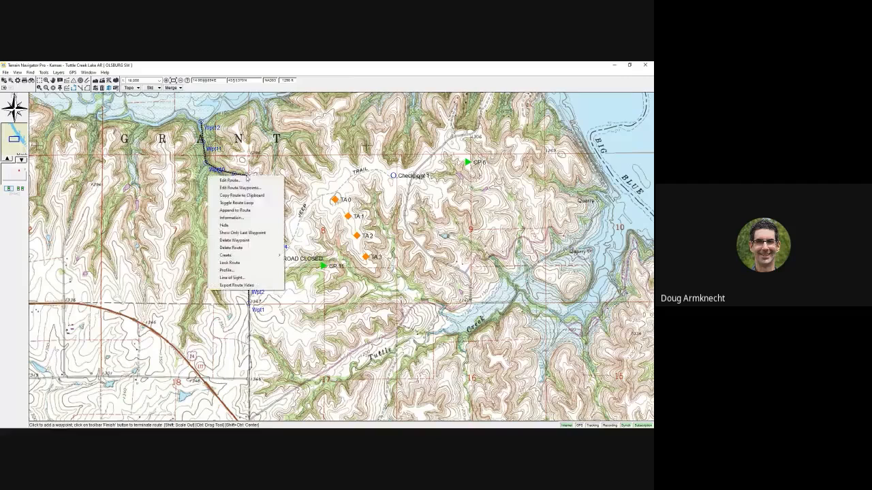
{"action": "left_click", "coordinate": [231, 218]}
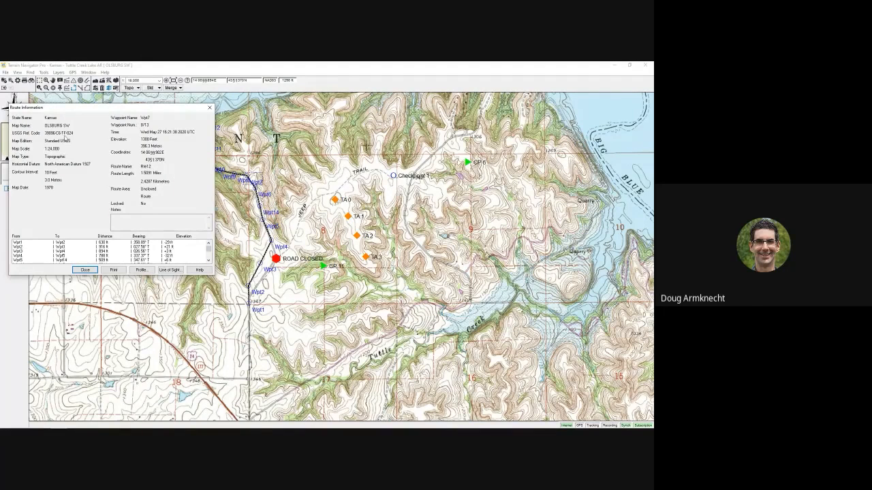
{"action": "left_click", "coordinate": [141, 270]}
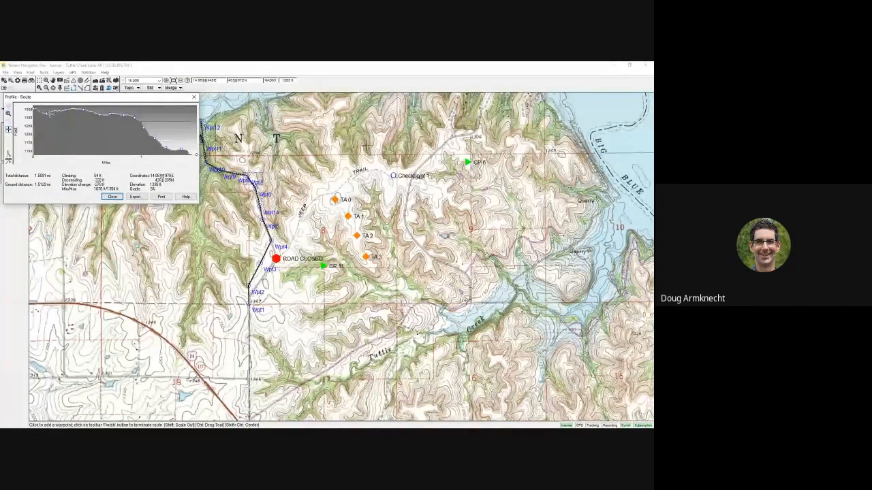
{"action": "left_click", "coordinate": [251, 280], "text": "ctrl+shift"}
{"action": "mouse_move", "coordinate": [75, 115]}
{"action": "left_mouse_down"}
{"action": "mouse_move", "coordinate": [137, 125]}
{"action": "mouse_move", "coordinate": [149, 143]}
{"action": "mouse_move", "coordinate": [173, 145]}
{"action": "left_mouse_up"}
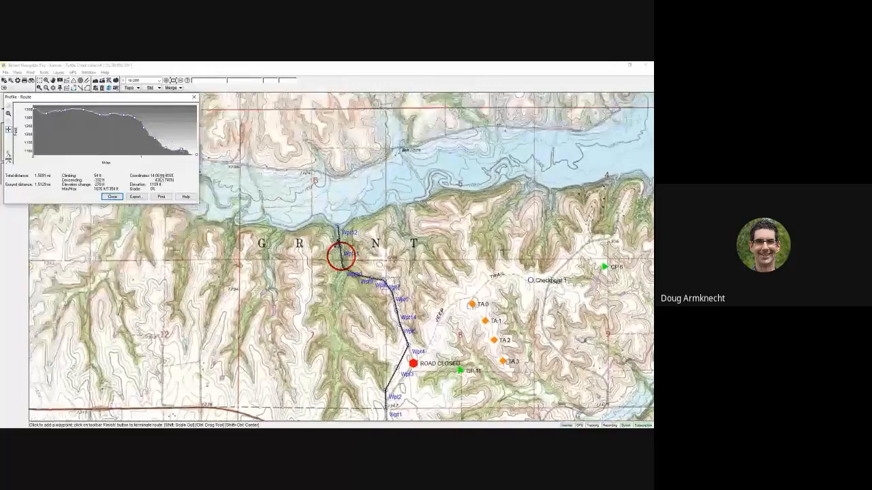
{"action": "left_click", "coordinate": [113, 197]}
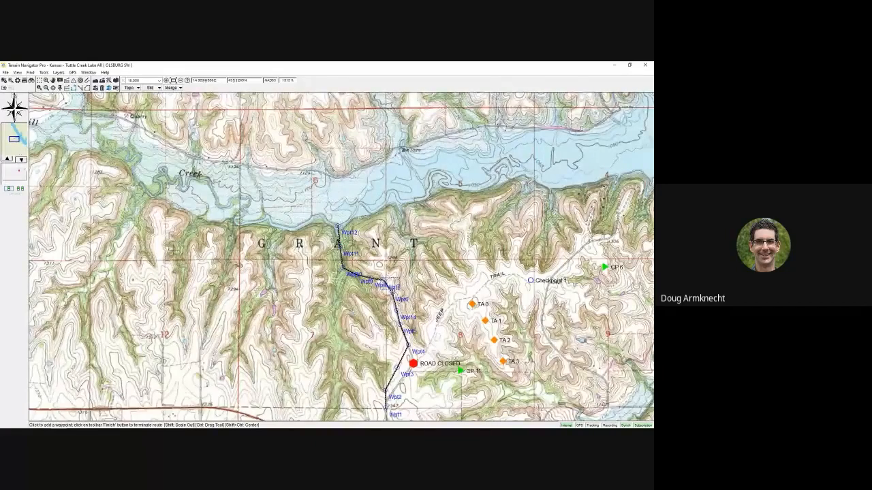
- Hide the route's waypoint names, change its waypoint symbol to a filled circle, and turn off the waypoint symbols
{"action": "right_click", "coordinate": [392, 289]}
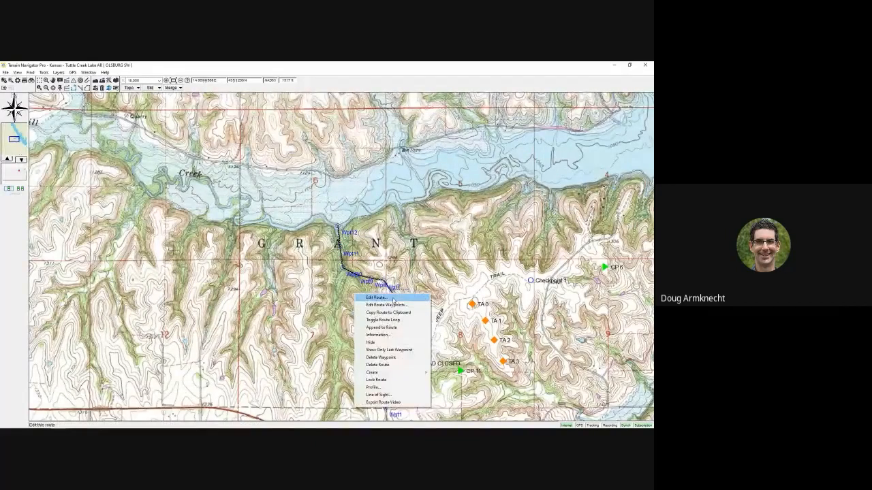
{"action": "left_click", "coordinate": [393, 299]}
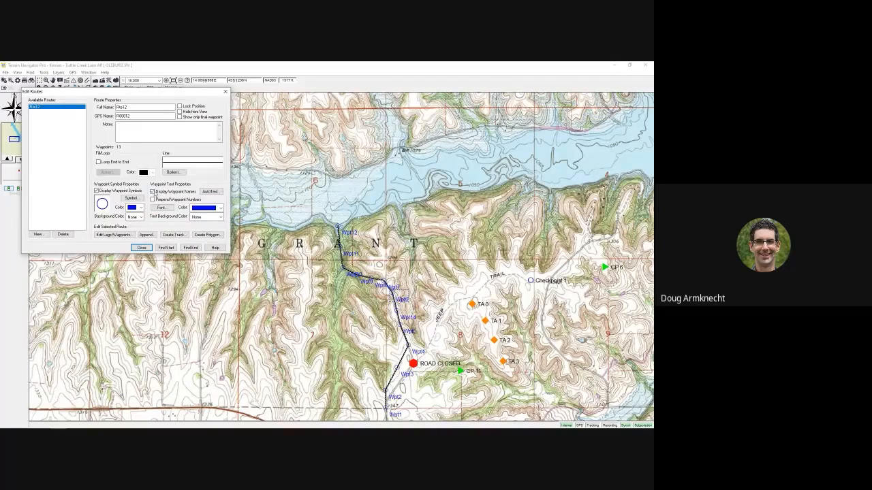
{"action": "left_click", "coordinate": [153, 192]}
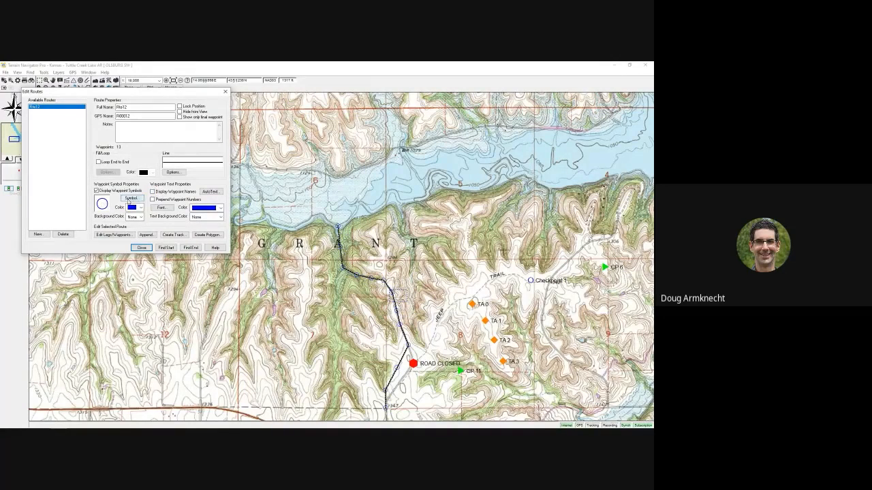
{"action": "left_click", "coordinate": [130, 199]}
{"action": "left_click", "coordinate": [114, 126]}
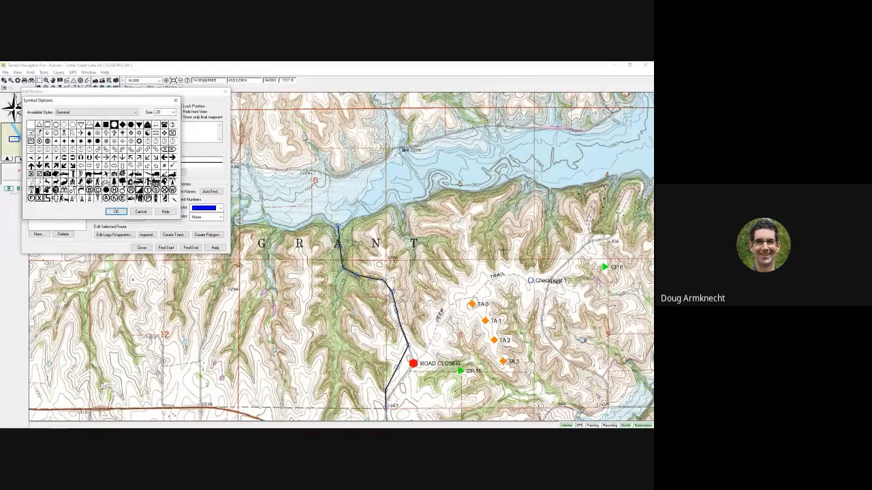
{"action": "left_click", "coordinate": [113, 213]}
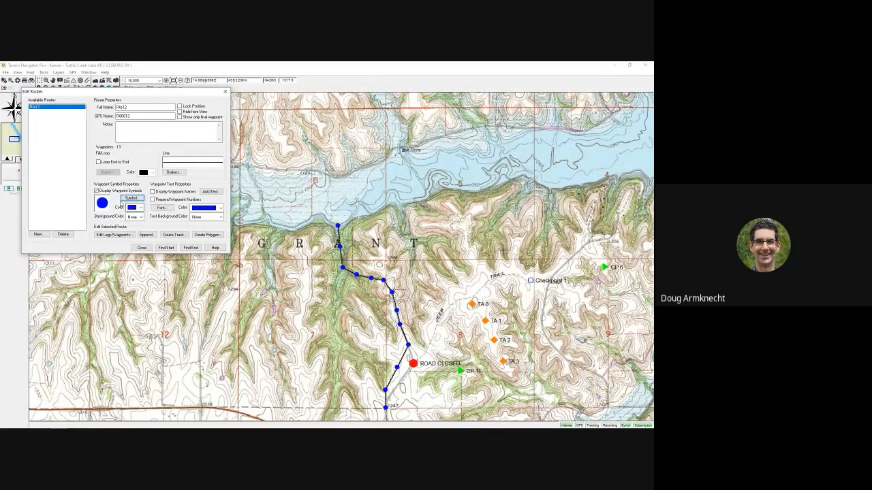
{"action": "left_click", "coordinate": [96, 192]}
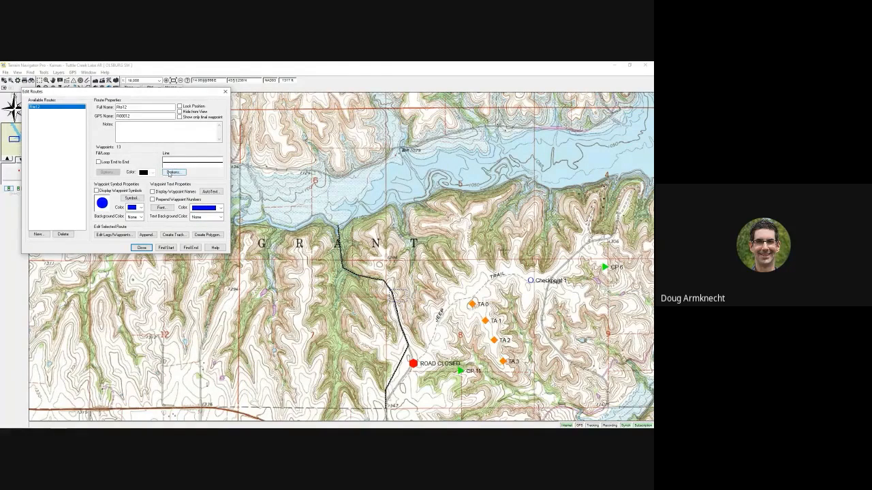
- Set the route line to a thicker, red, dashed style
{"action": "left_click", "coordinate": [171, 172]}
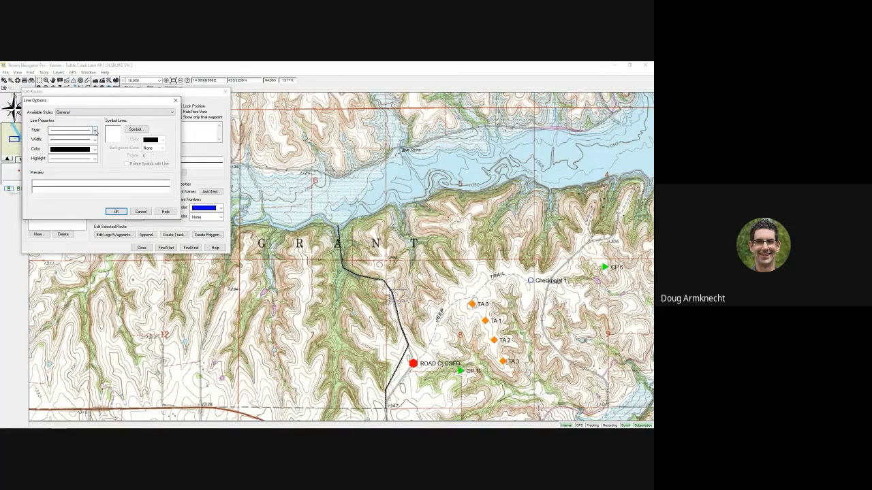
{"action": "left_click", "coordinate": [95, 130]}
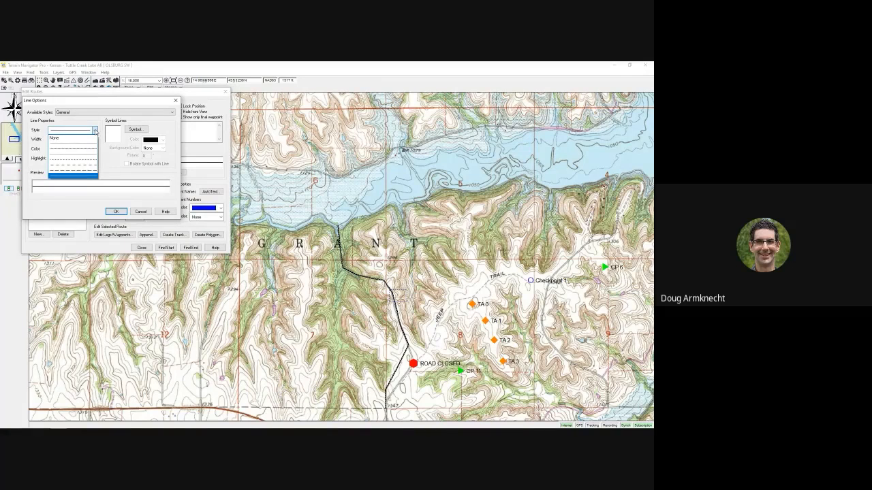
{"action": "left_click", "coordinate": [72, 148]}
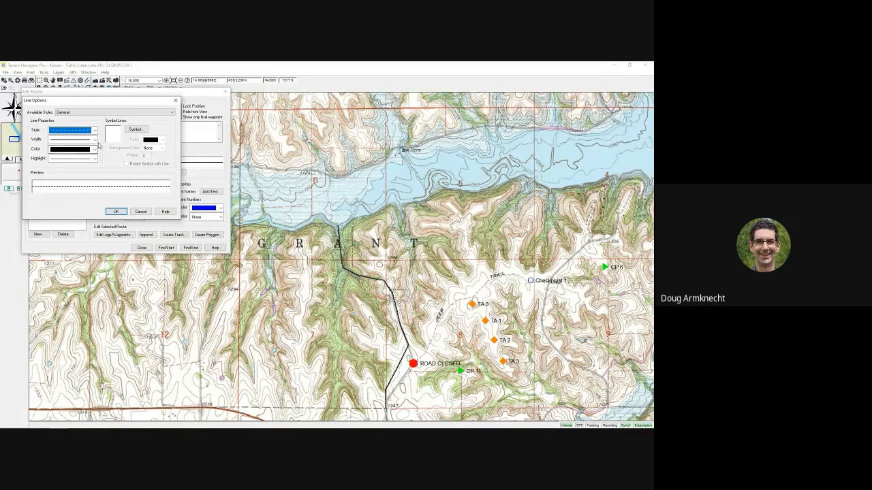
{"action": "left_click", "coordinate": [95, 140]}
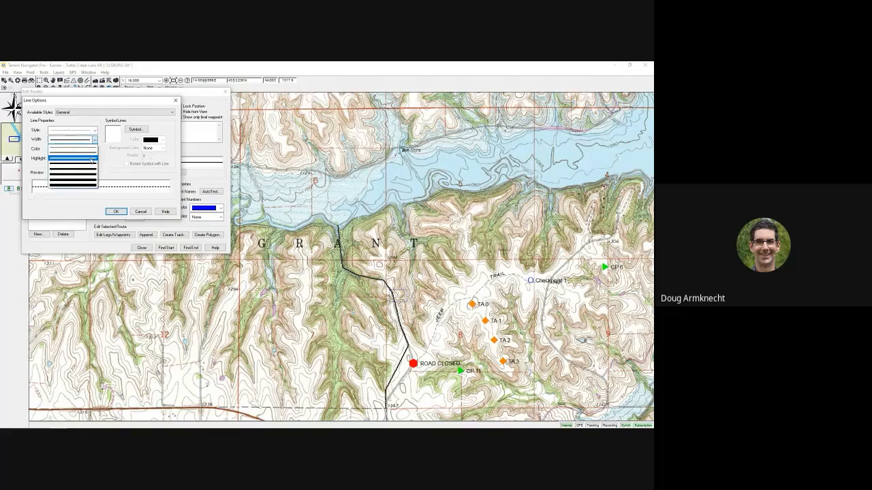
{"action": "left_click", "coordinate": [91, 159]}
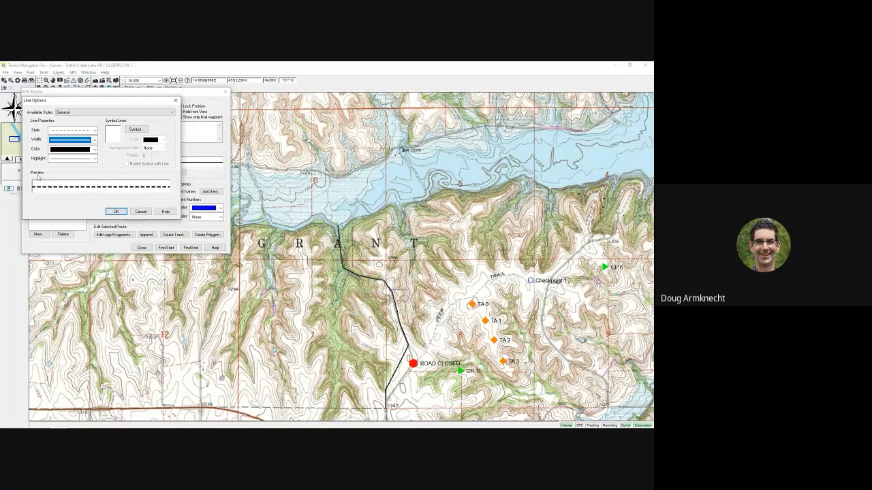
{"action": "left_click", "coordinate": [95, 149]}
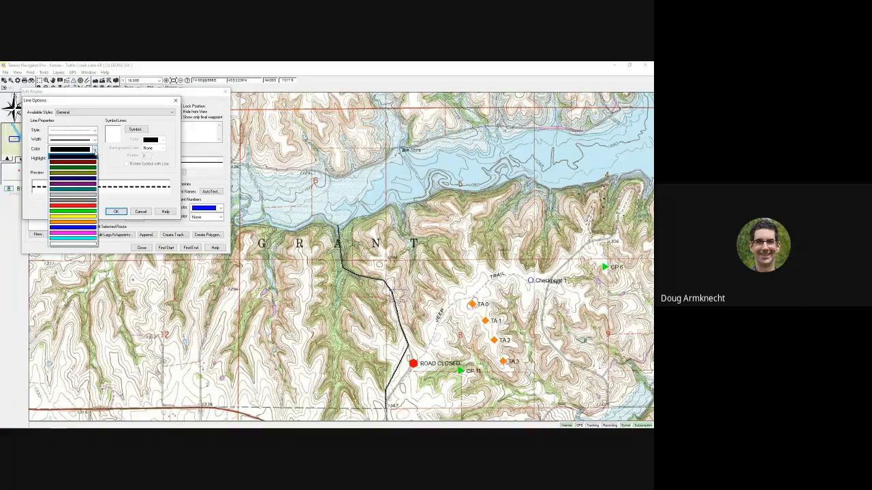
{"action": "left_click", "coordinate": [77, 206]}
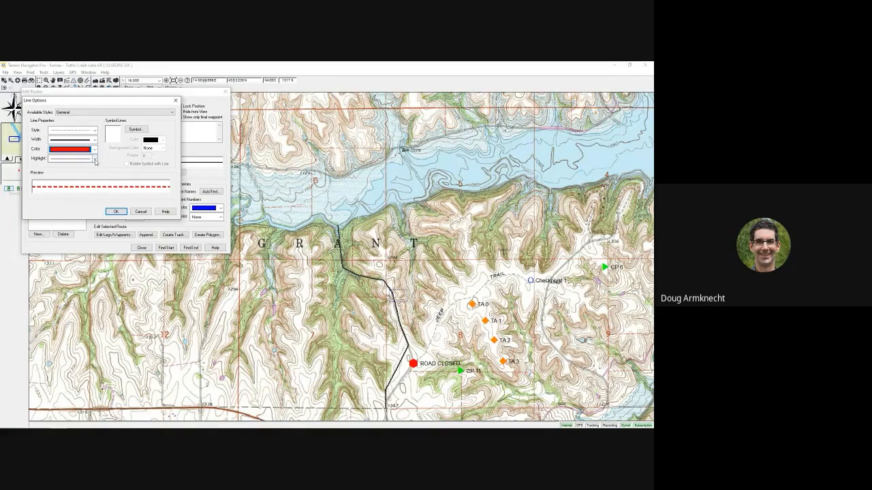
- Try a yellow highlight on the route line and remove it again
{"action": "left_click", "coordinate": [96, 159]}
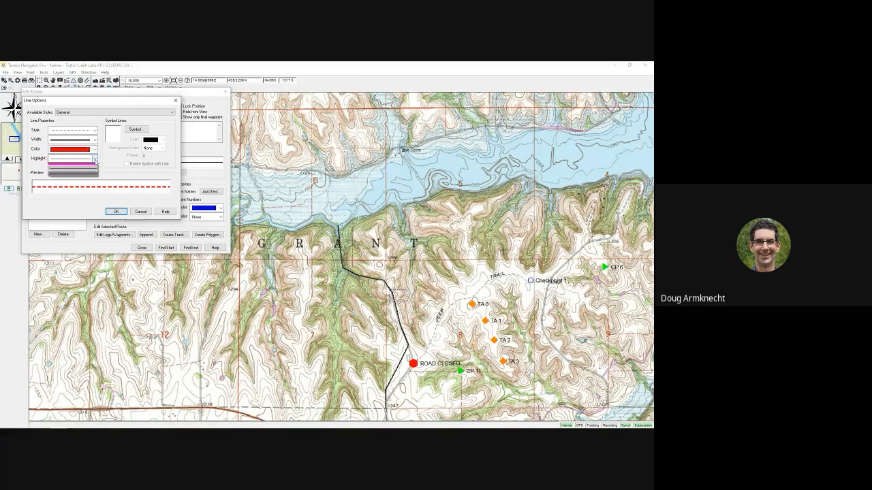
{"action": "left_click", "coordinate": [78, 172]}
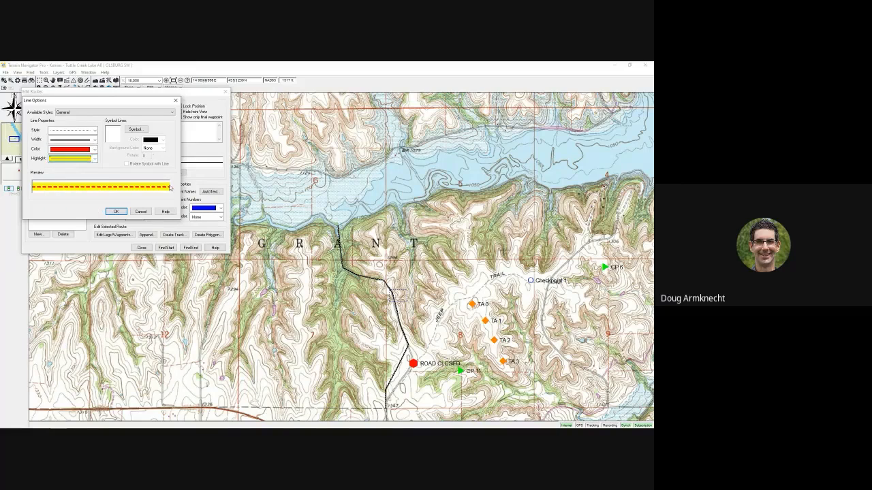
{"action": "left_click", "coordinate": [81, 159]}
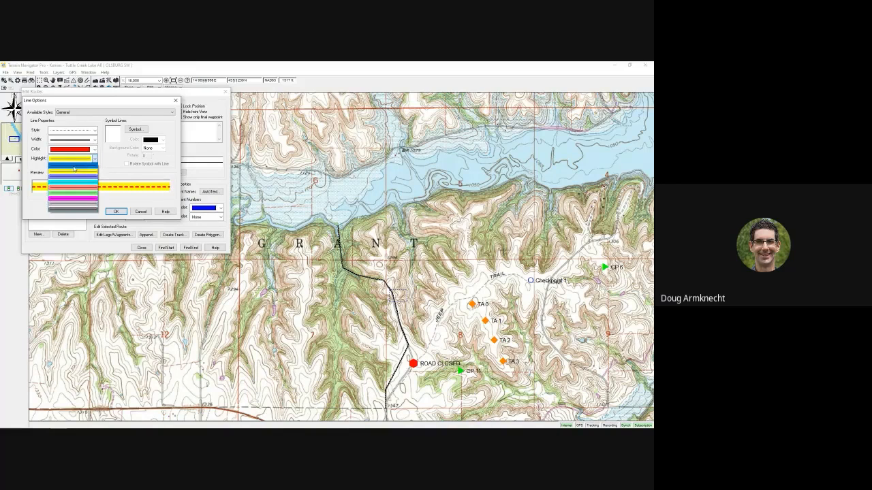
{"action": "left_click", "coordinate": [72, 166]}
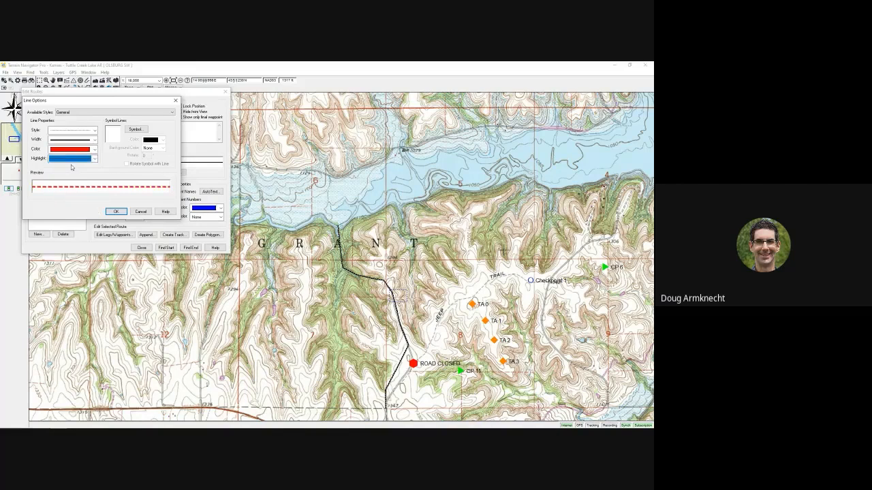
- Apply the line options to the route and close the route editor
{"action": "left_click", "coordinate": [116, 212]}
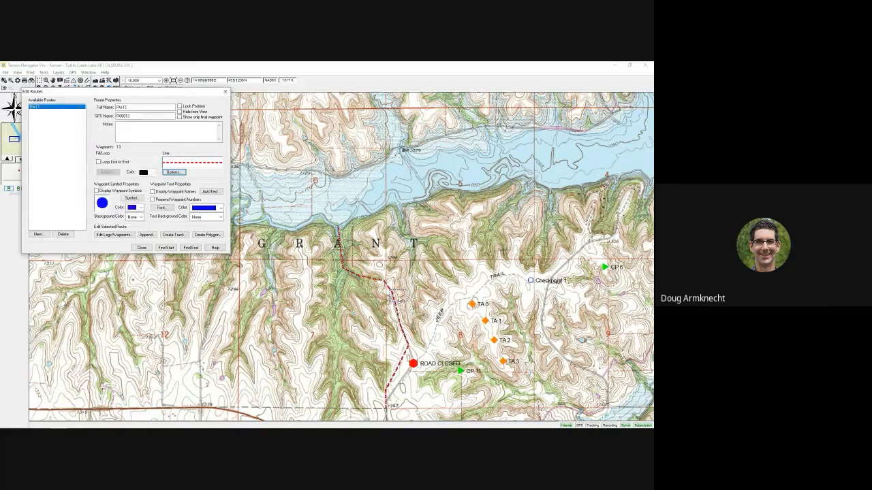
{"action": "left_click", "coordinate": [141, 249]}
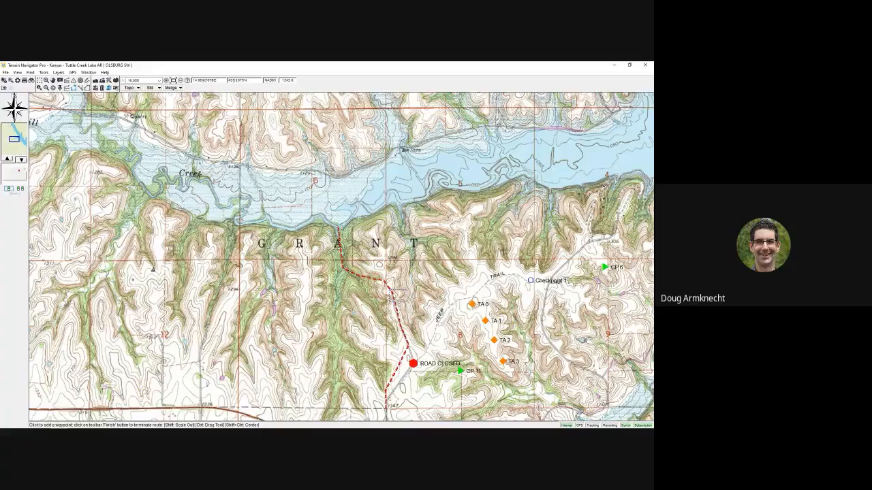
- Draw a six-vertex polygon over the hills west of the dashed route, finish it, and nudge its northeast corner slightly east
{"action": "left_click", "coordinate": [54, 81]}
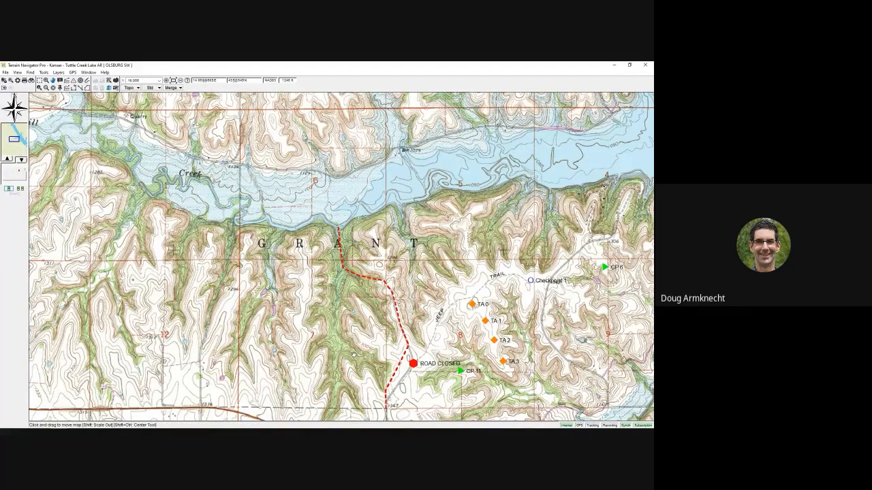
{"action": "left_click_drag", "start_coordinate": [354, 355], "coordinate": [295, 285]}
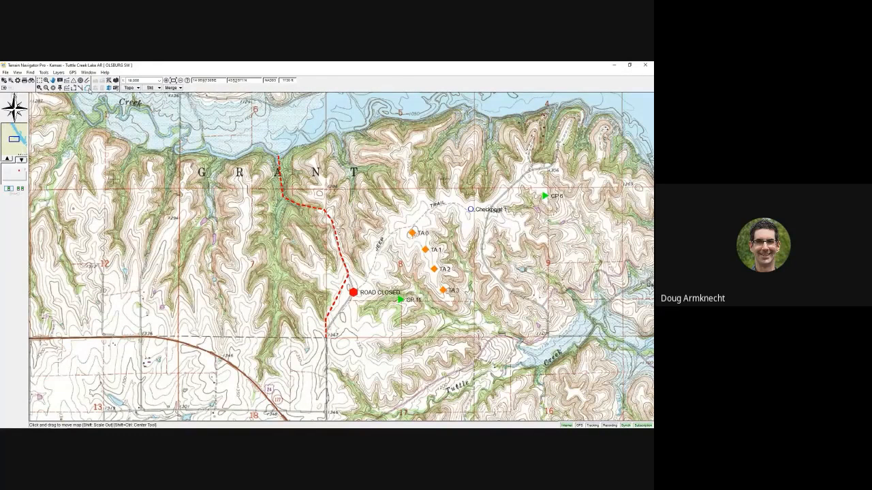
{"action": "left_click", "coordinate": [88, 89]}
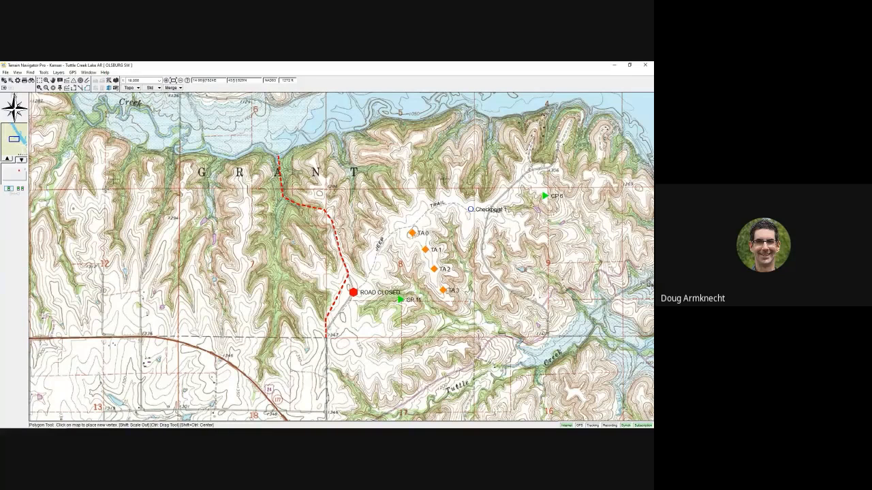
{"action": "left_click", "coordinate": [105, 188]}
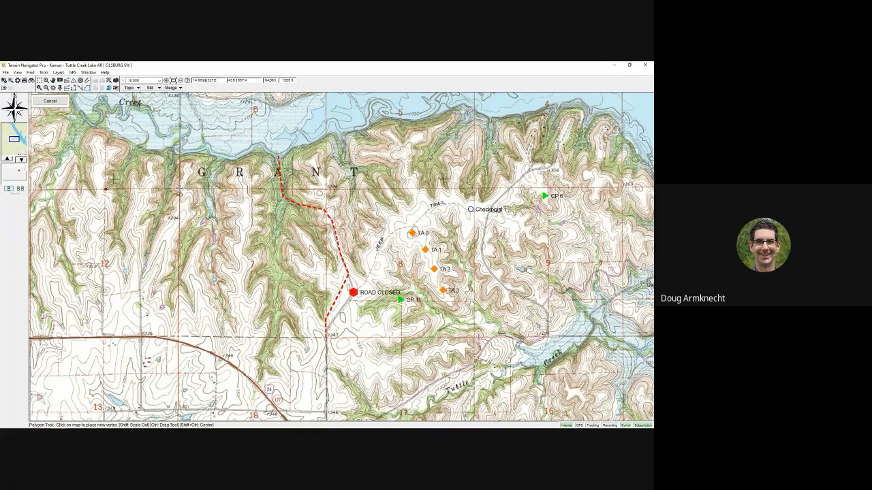
{"action": "left_click", "coordinate": [179, 188]}
{"action": "left_click", "coordinate": [179, 279]}
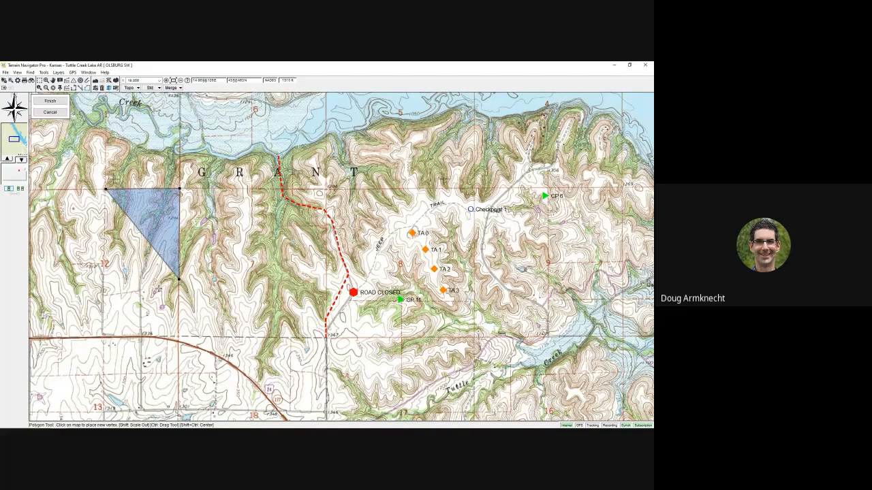
{"action": "left_click", "coordinate": [156, 290]}
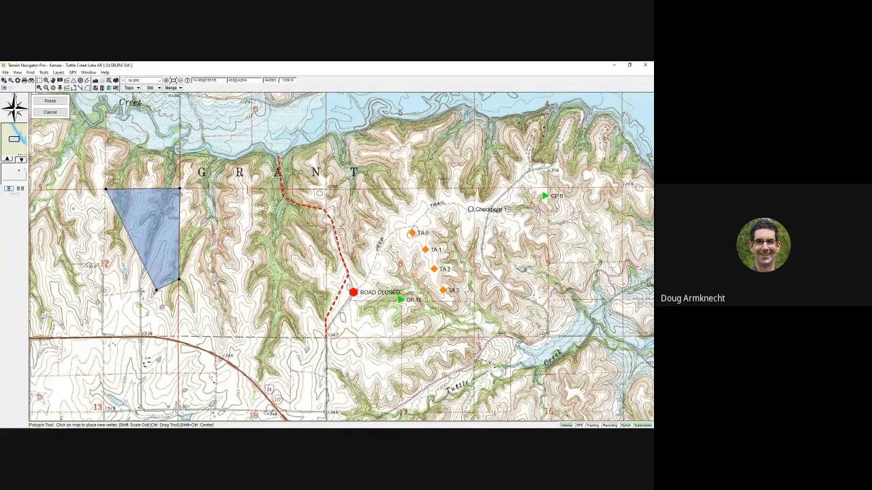
{"action": "left_click", "coordinate": [140, 290]}
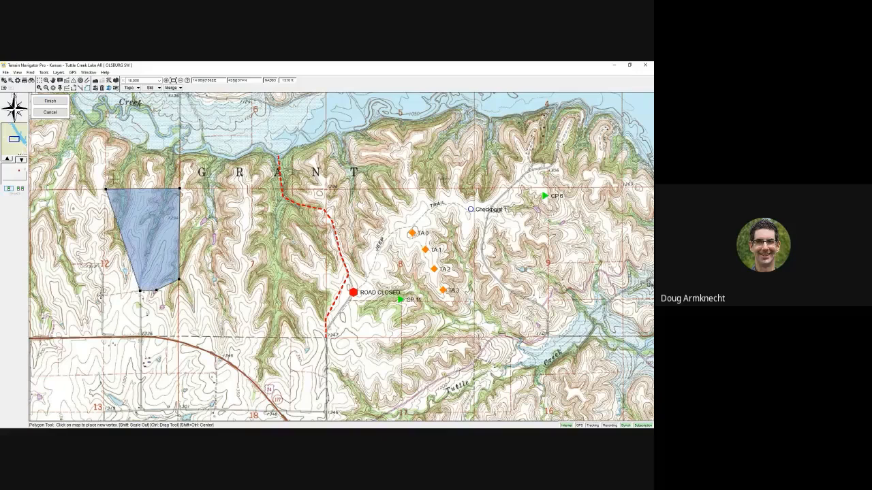
{"action": "left_click", "coordinate": [101, 294]}
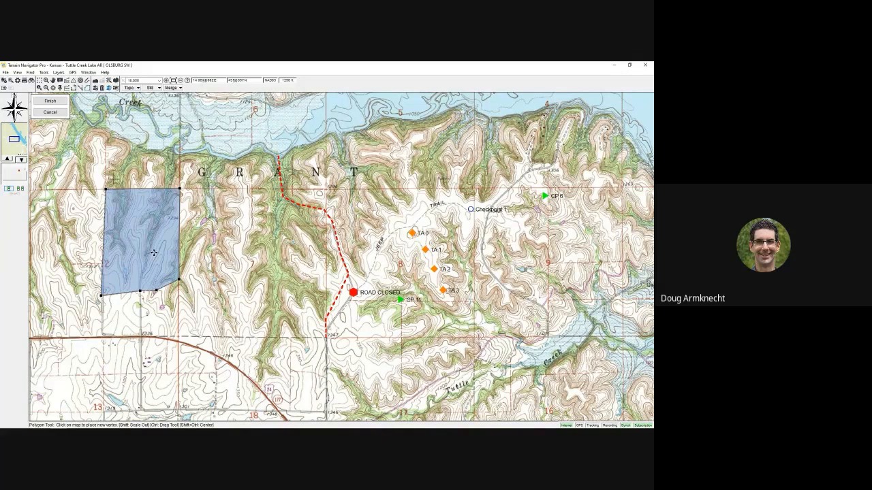
{"action": "left_click", "coordinate": [55, 102]}
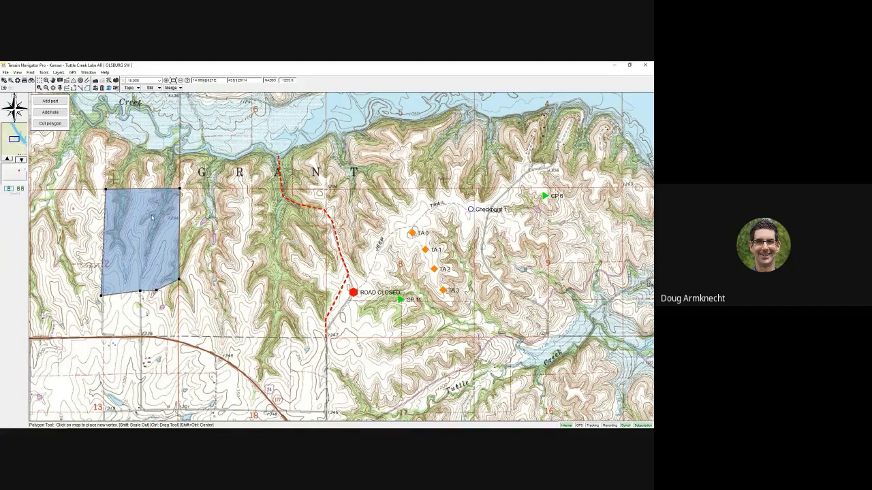
{"action": "left_click_drag", "start_coordinate": [179, 189], "coordinate": [182, 189]}
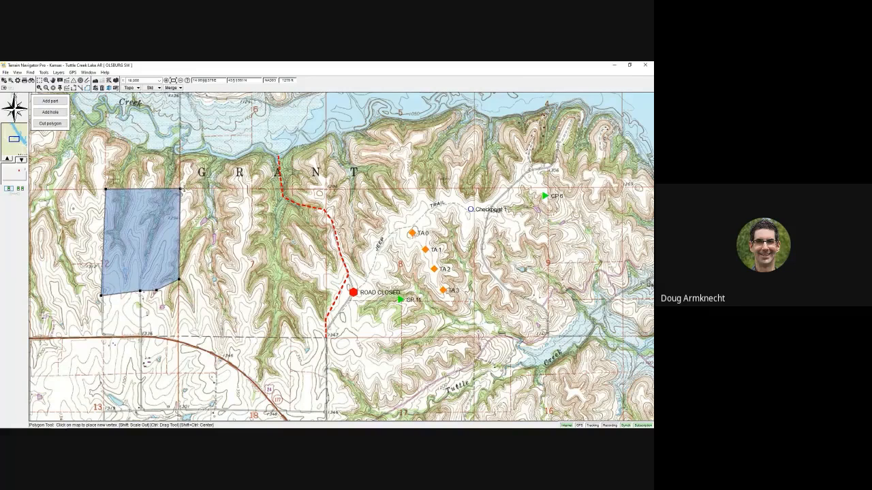
- Open the new polygon's properties and set its fill foreground color to Crimson
{"action": "right_click", "coordinate": [139, 216]}
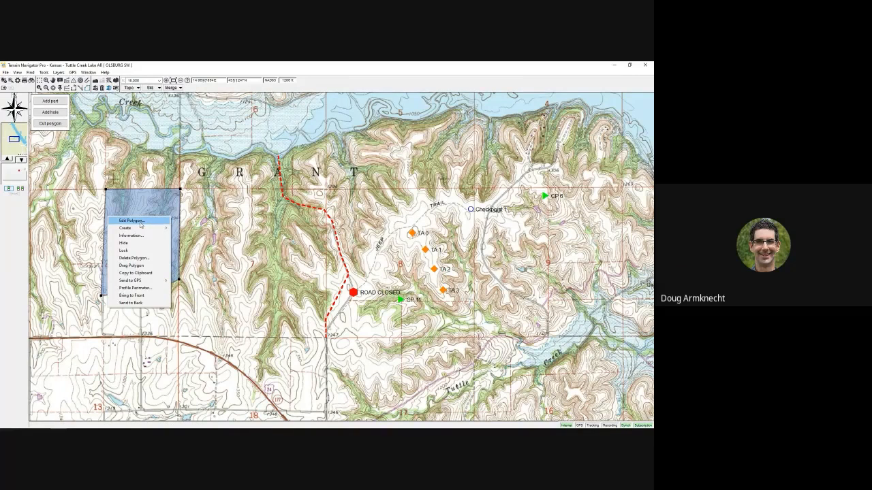
{"action": "left_click", "coordinate": [131, 221]}
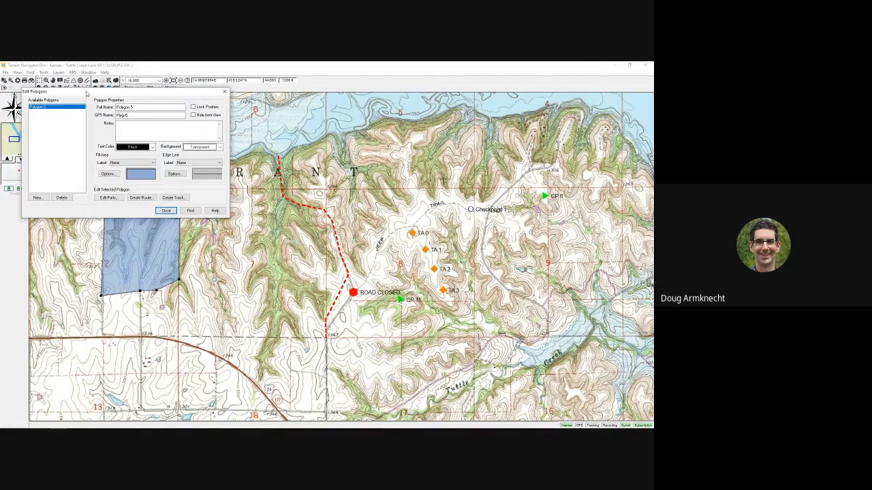
{"action": "left_click_drag", "start_coordinate": [88, 92], "coordinate": [331, 128]}
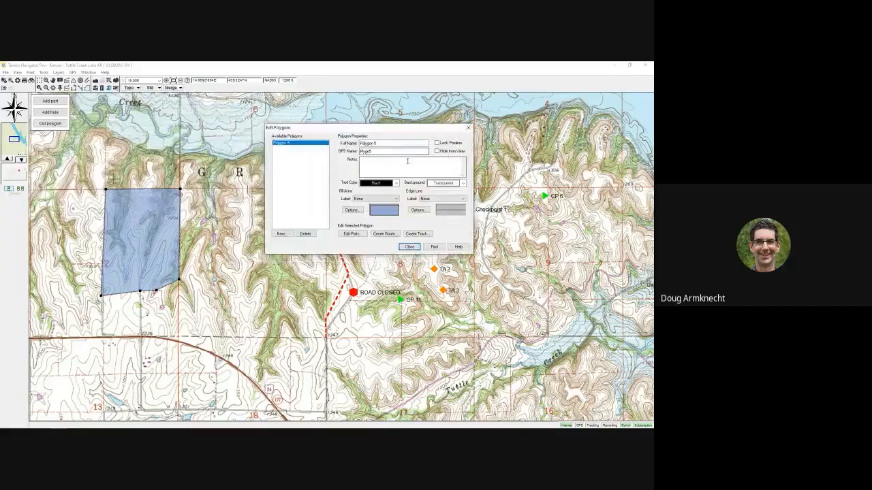
{"action": "left_click", "coordinate": [354, 211]}
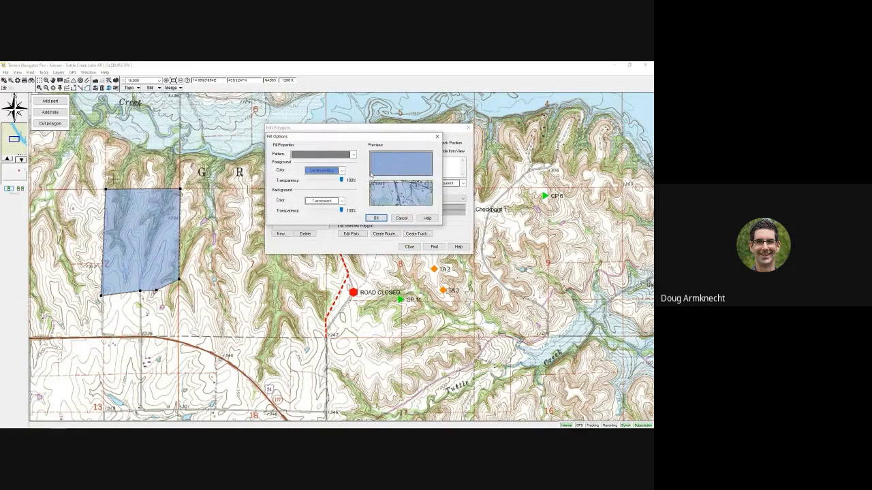
{"action": "left_click", "coordinate": [341, 170]}
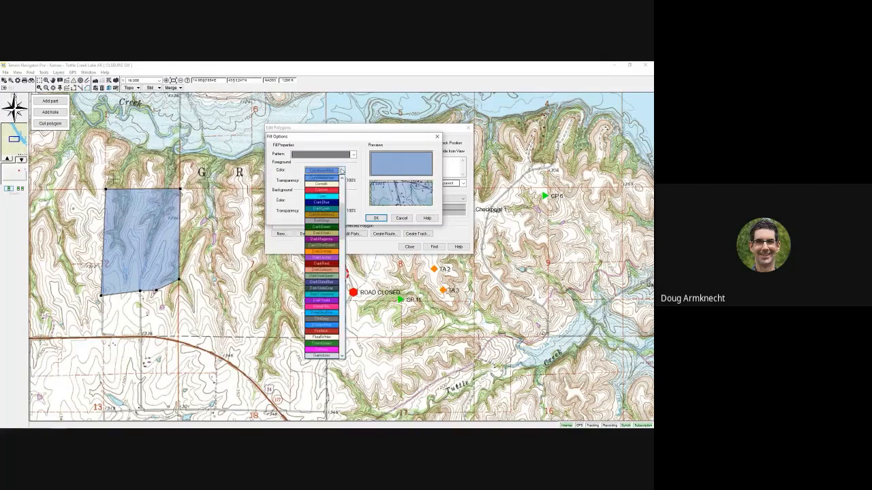
{"action": "left_click", "coordinate": [325, 191]}
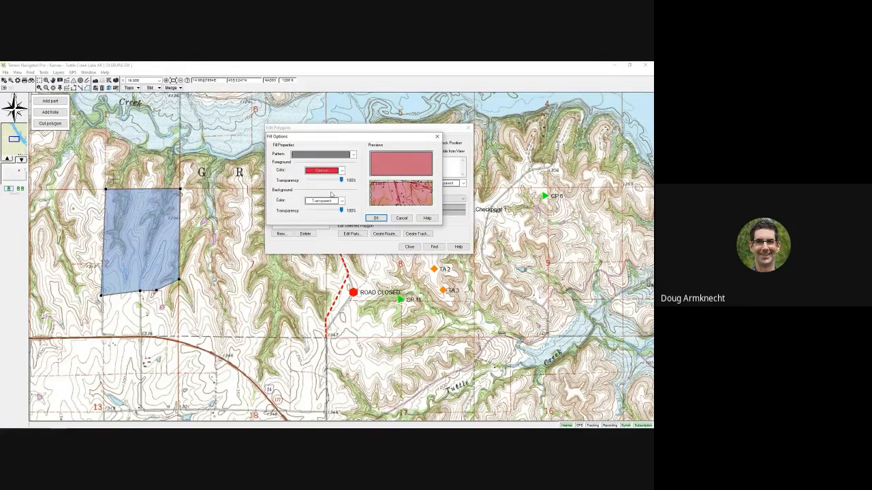
- Give the polygon fill a diagonal hatch pattern, apply the fill options, and close the polygon editor
{"action": "left_click", "coordinate": [353, 155]}
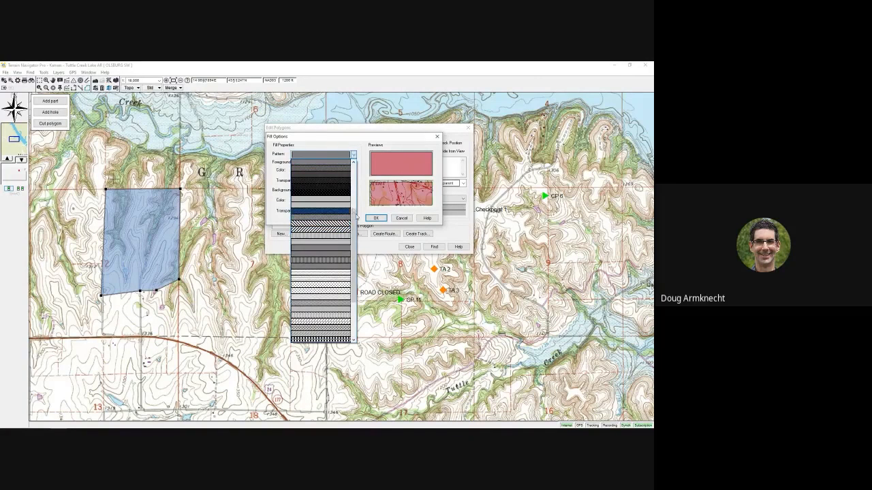
{"action": "left_click_drag", "start_coordinate": [355, 215], "coordinate": [358, 155]}
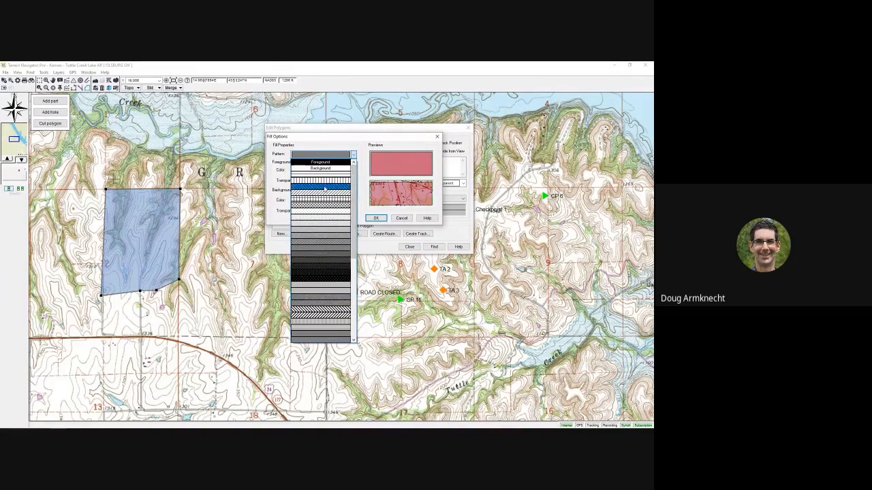
{"action": "left_click", "coordinate": [326, 190]}
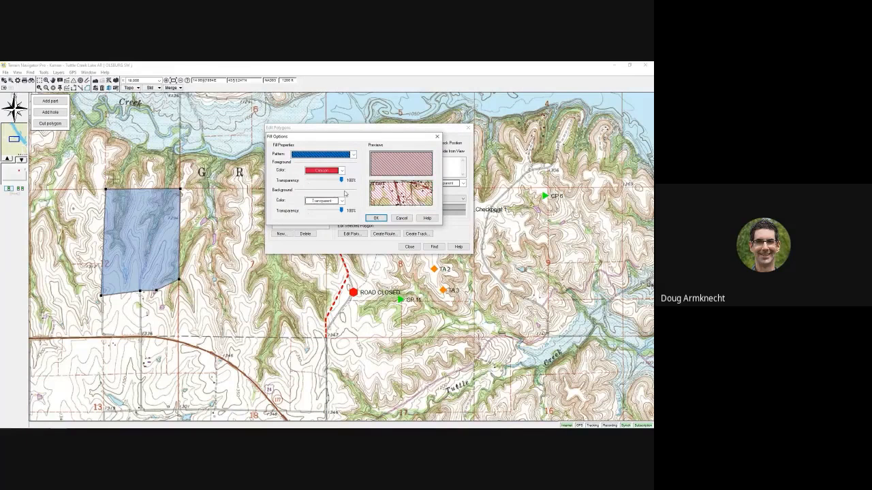
{"action": "left_click", "coordinate": [377, 218]}
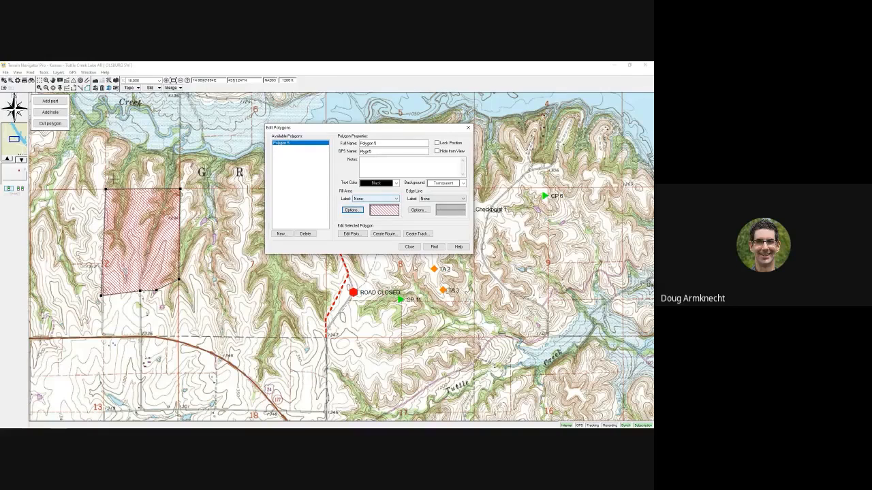
{"action": "left_click", "coordinate": [412, 248]}
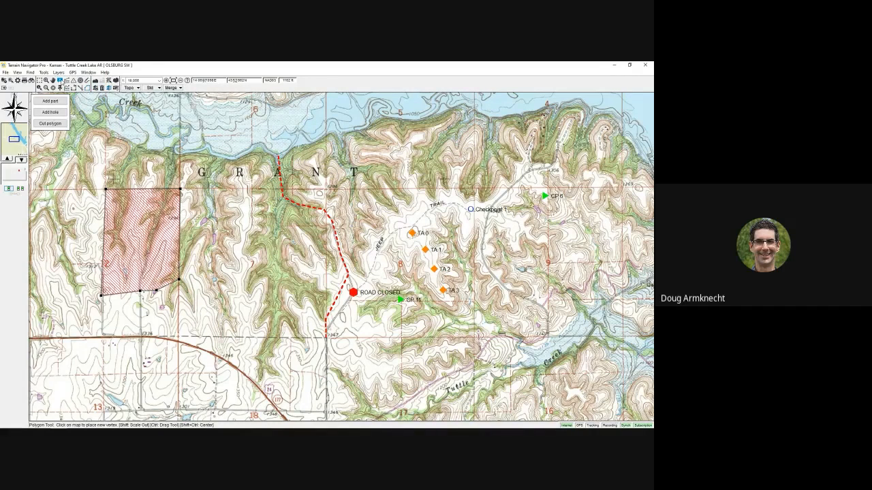
- Place a label inside the hatched polygon with the text "Off Limits"
{"action": "left_click", "coordinate": [60, 81]}
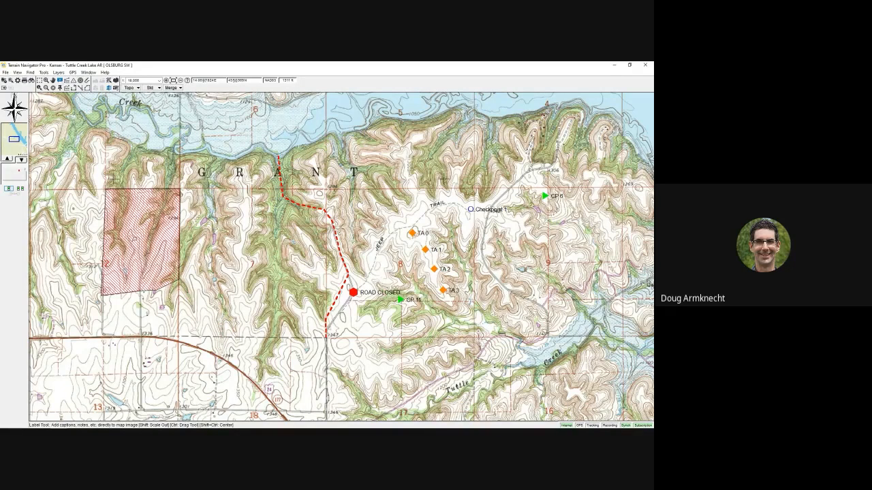
{"action": "left_click", "coordinate": [124, 228]}
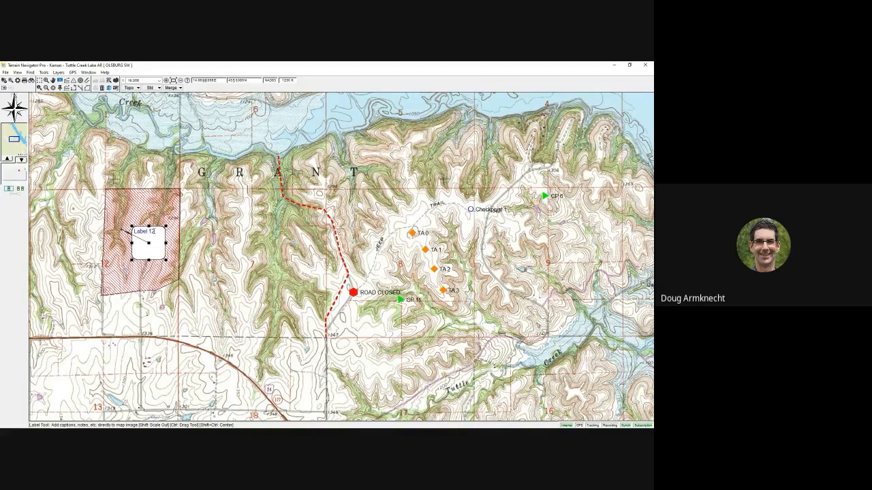
{"action": "left_click", "coordinate": [154, 232]}
{"action": "type", "text": "Off Limits"}
{"action": "right_click", "coordinate": [150, 234]}
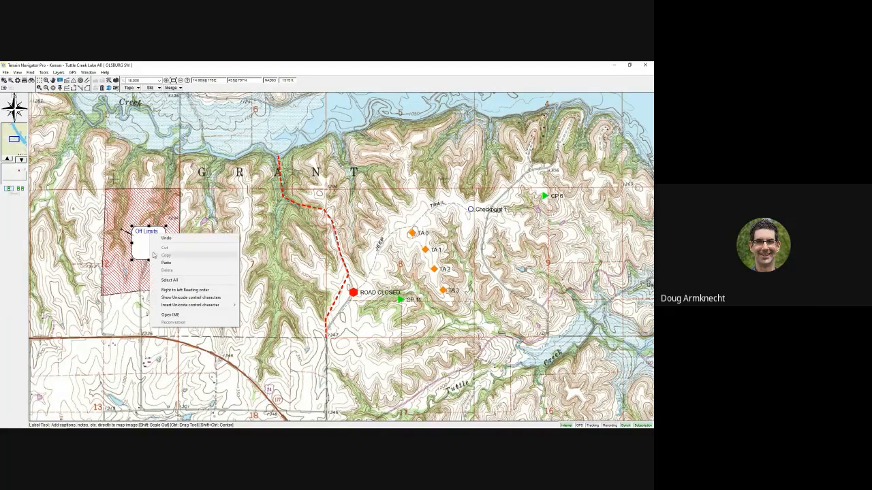
{"action": "left_click", "coordinate": [141, 254]}
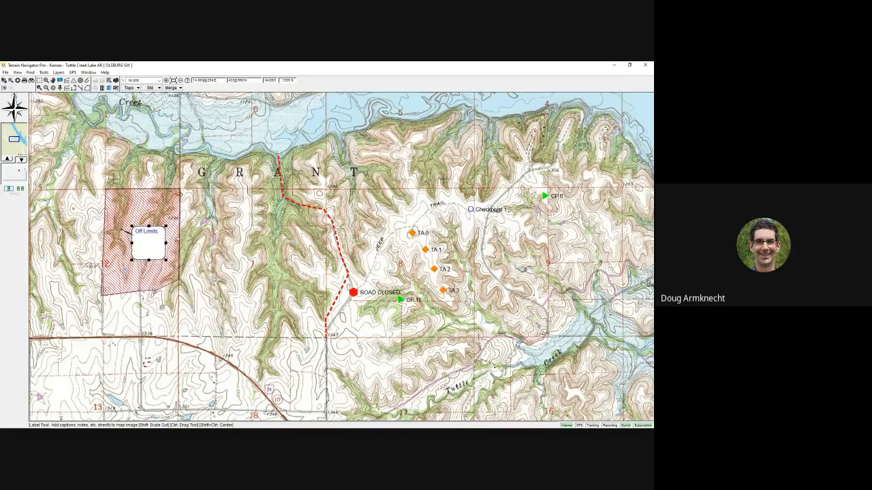
{"action": "left_click", "coordinate": [177, 240]}
- Open the "Off Limits" label's properties and set its text color to red
{"action": "right_click", "coordinate": [133, 233]}
{"action": "mouse_move", "coordinate": [169, 240]}
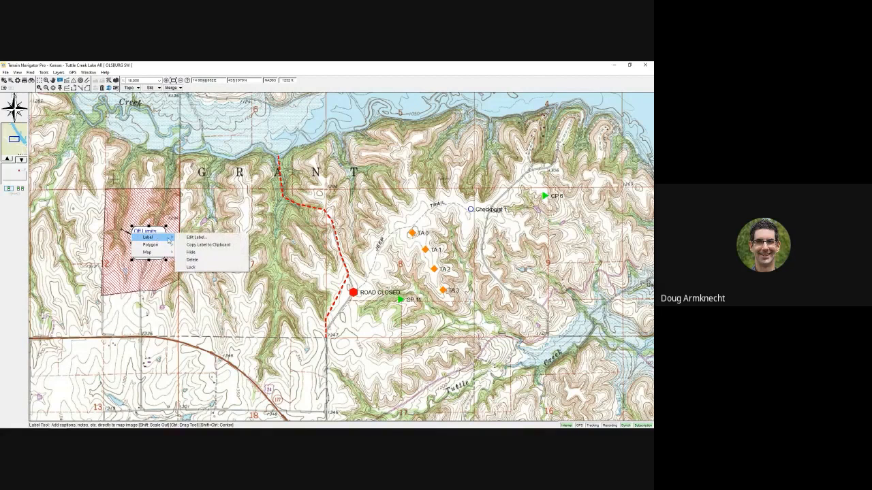
{"action": "left_click", "coordinate": [196, 237]}
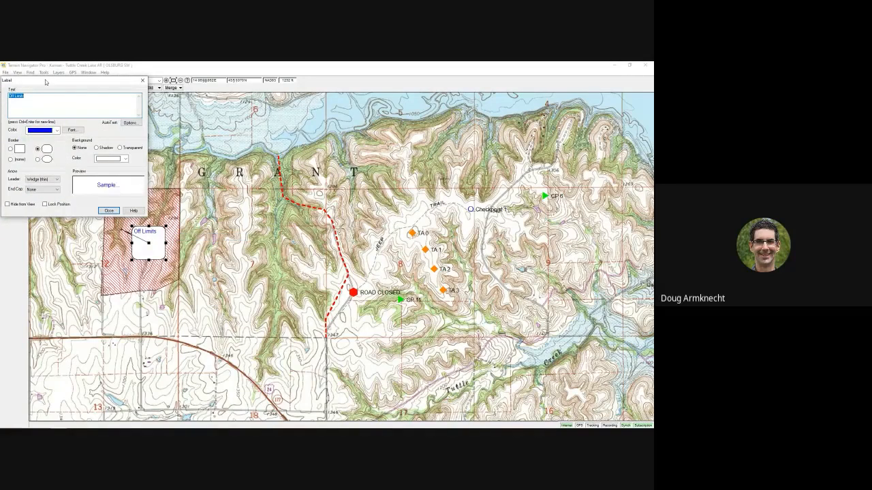
{"action": "left_click_drag", "start_coordinate": [46, 81], "coordinate": [255, 163]}
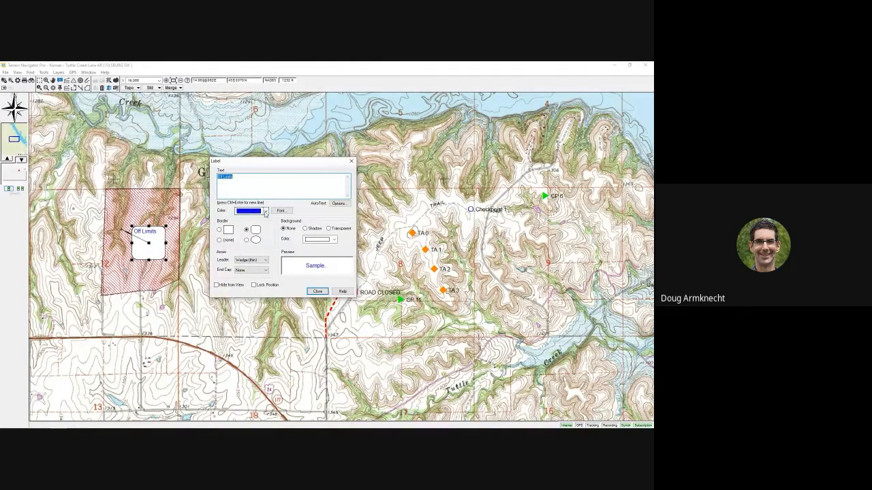
{"action": "left_click", "coordinate": [266, 212]}
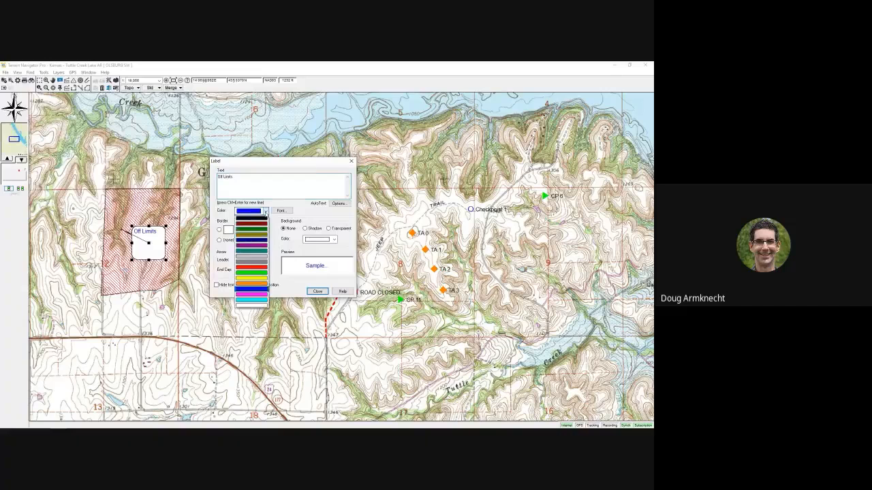
{"action": "left_click", "coordinate": [264, 267]}
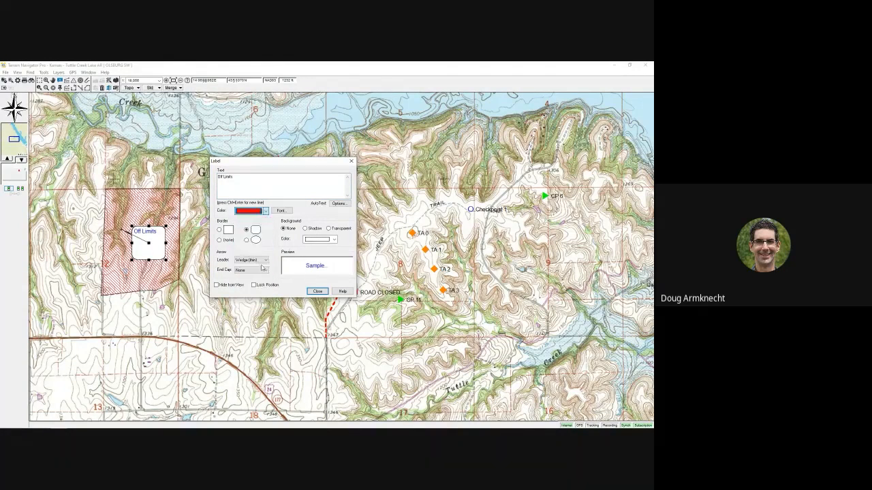
- Set the label's font to Cambria Bold, size 18, and set its border to none
{"action": "left_click", "coordinate": [281, 211]}
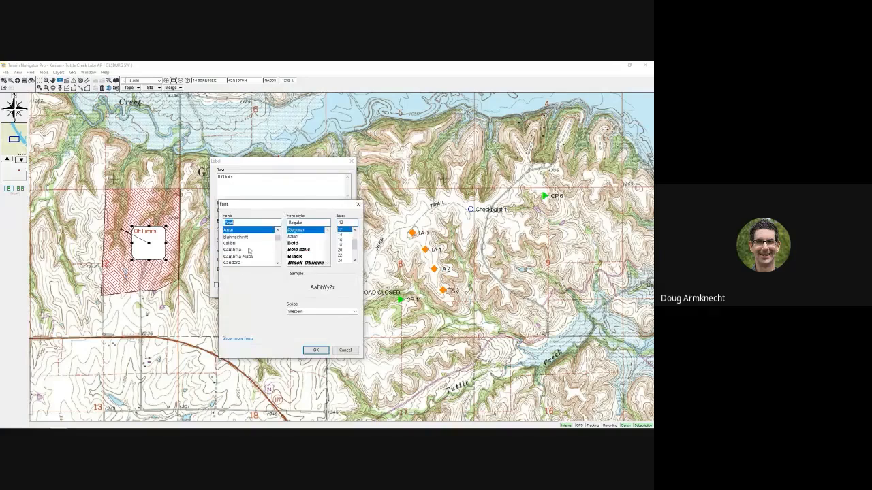
{"action": "left_click", "coordinate": [249, 250]}
{"action": "left_click", "coordinate": [297, 243]}
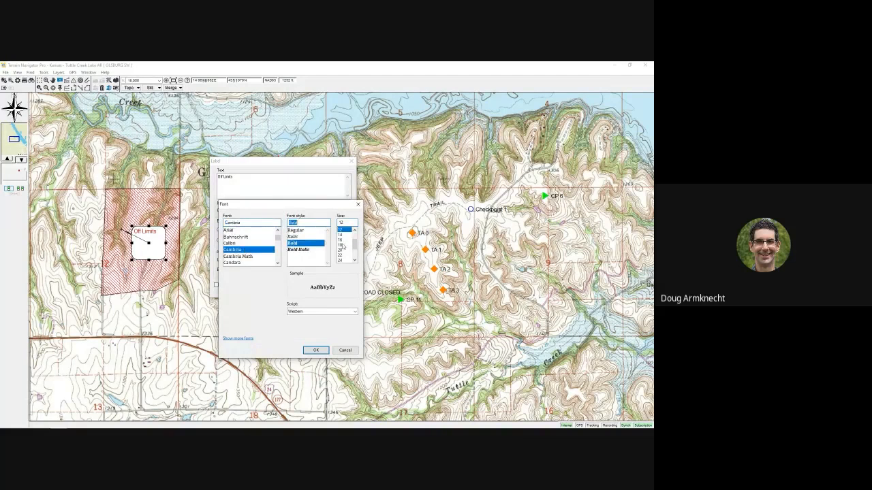
{"action": "left_click", "coordinate": [342, 245]}
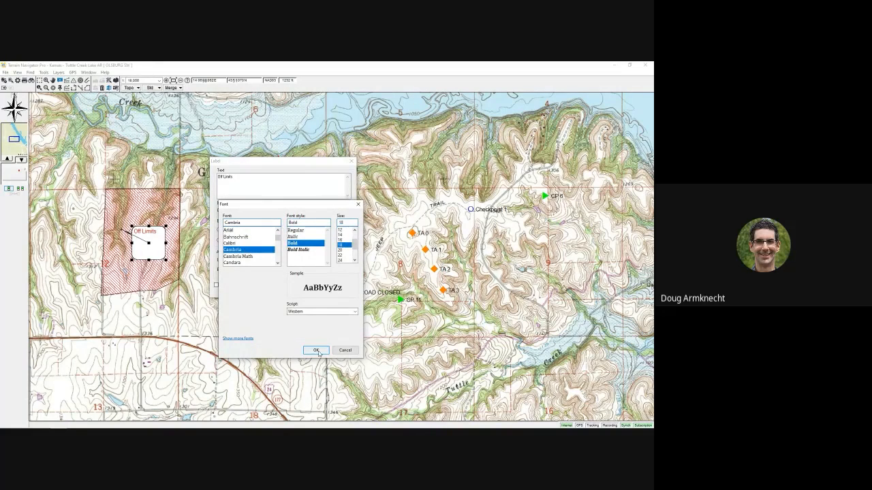
{"action": "left_click", "coordinate": [315, 351]}
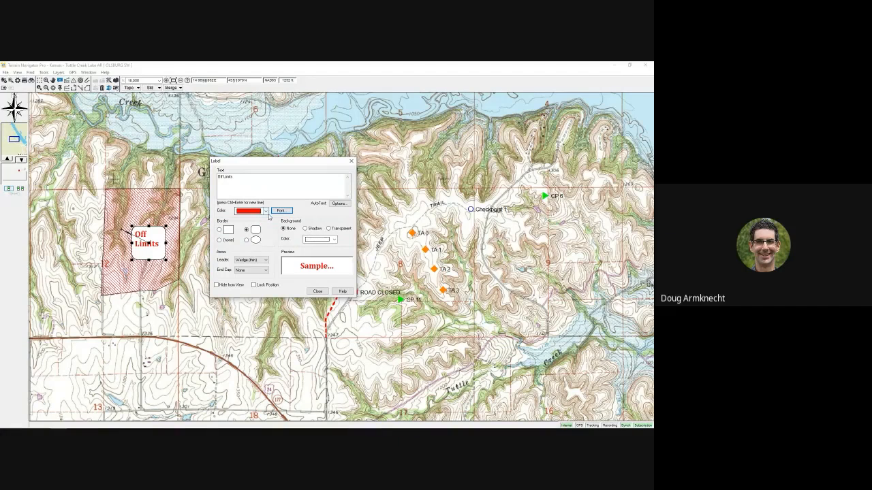
{"action": "left_click", "coordinate": [220, 241]}
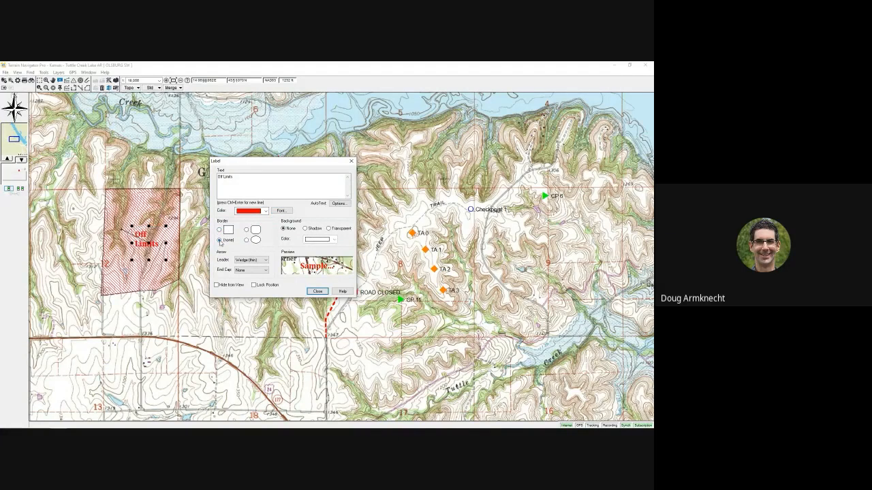
- Give the "Off Limits" label a rectangular border, widen it to fit on one line, and reposition it inside the hatched polygon
{"action": "left_click", "coordinate": [220, 230]}
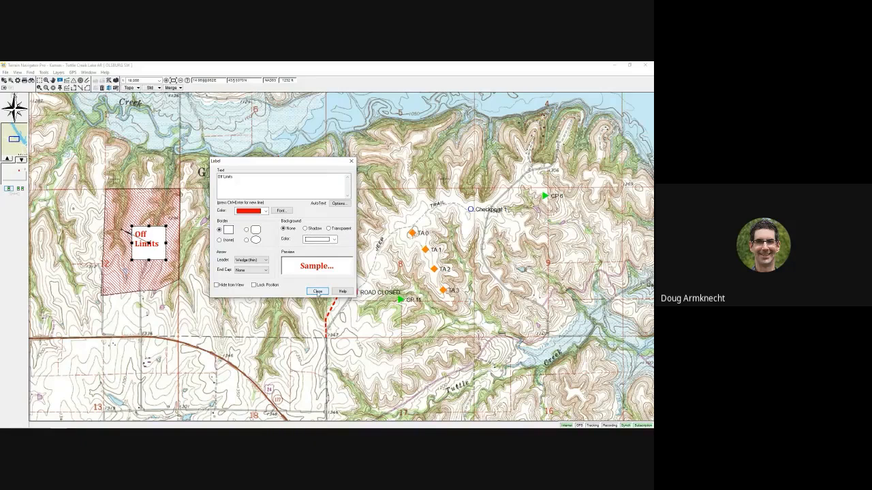
{"action": "left_click", "coordinate": [318, 293]}
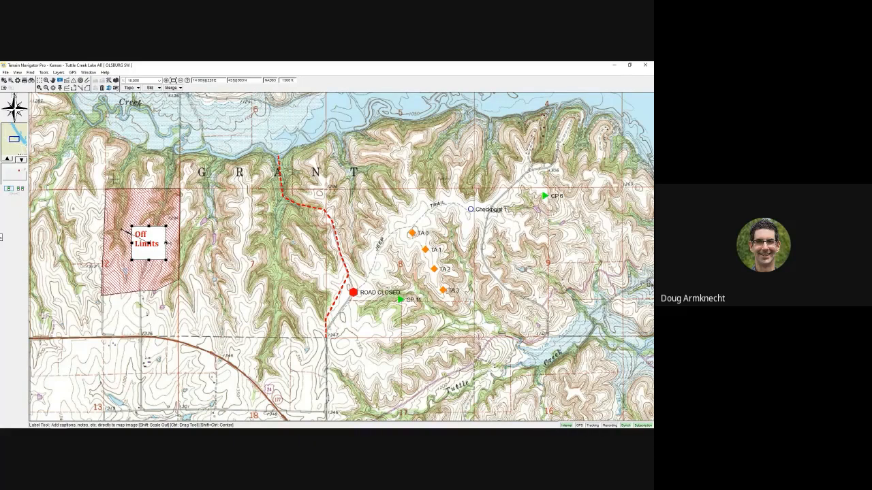
{"action": "mouse_move", "coordinate": [165, 243]}
{"action": "left_mouse_down"}
{"action": "mouse_move", "coordinate": [180, 243]}
{"action": "mouse_move", "coordinate": [148, 256]}
{"action": "mouse_move", "coordinate": [171, 244]}
{"action": "left_mouse_up"}
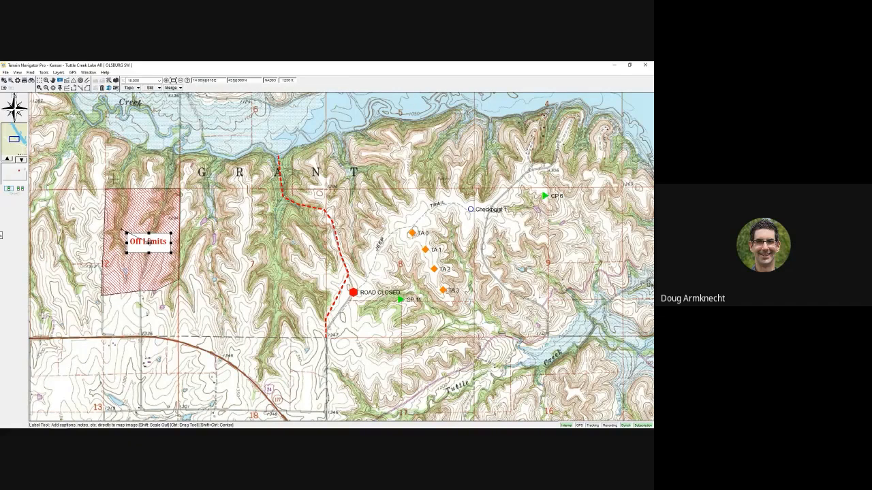
{"action": "mouse_move", "coordinate": [148, 242]}
{"action": "left_mouse_down"}
{"action": "mouse_move", "coordinate": [141, 251]}
{"action": "mouse_move", "coordinate": [142, 237]}
{"action": "left_mouse_up"}
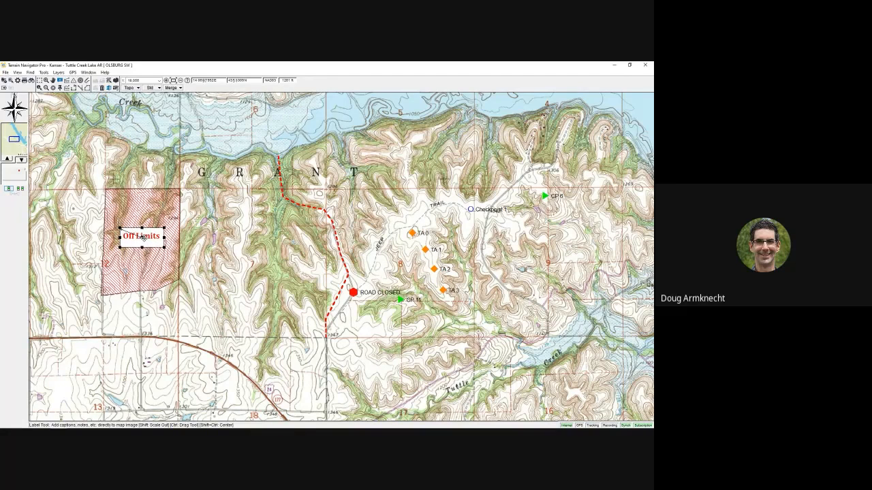
{"action": "left_click", "coordinate": [53, 80]}
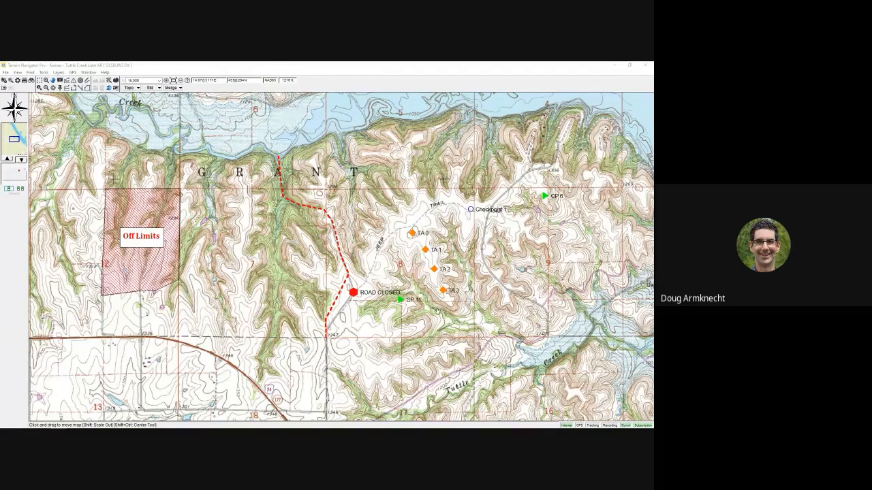
{"action": "left_click", "coordinate": [160, 80]}
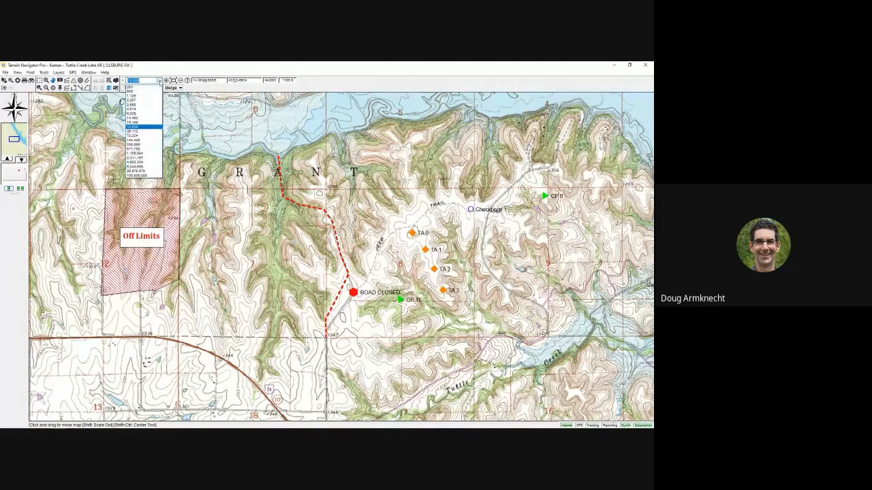
{"action": "left_click", "coordinate": [160, 80]}
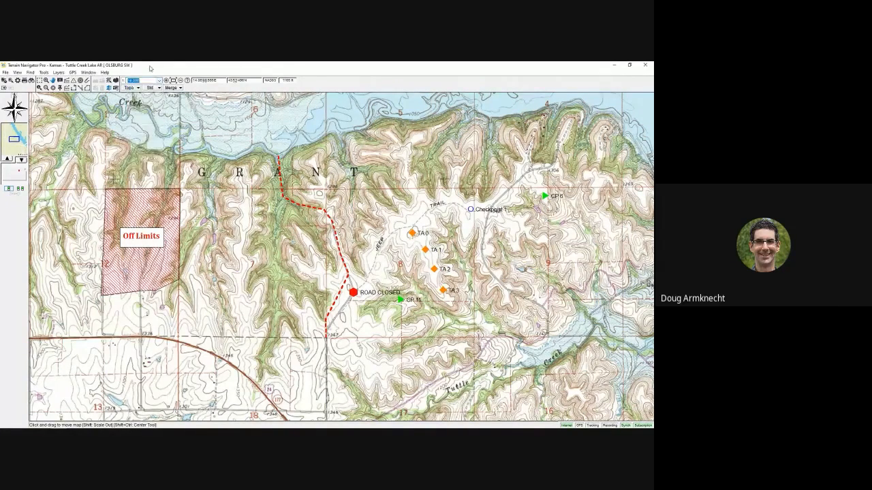
{"action": "left_click_drag", "start_coordinate": [267, 232], "coordinate": [304, 272]}
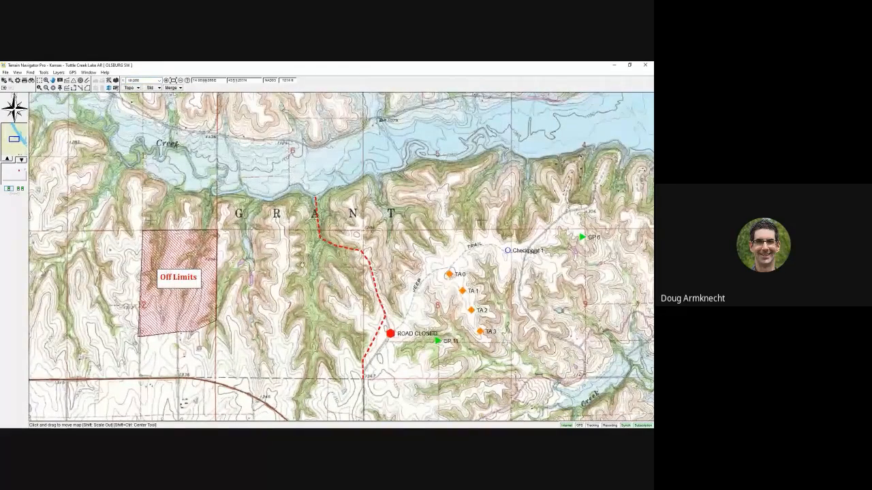
{"action": "left_click_drag", "start_coordinate": [334, 253], "coordinate": [365, 243]}
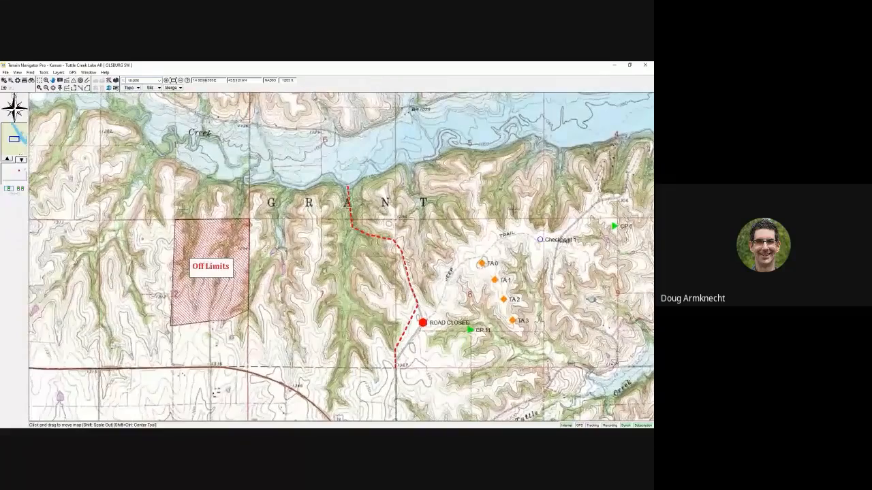
{"action": "left_click_drag", "start_coordinate": [305, 265], "coordinate": [260, 245]}
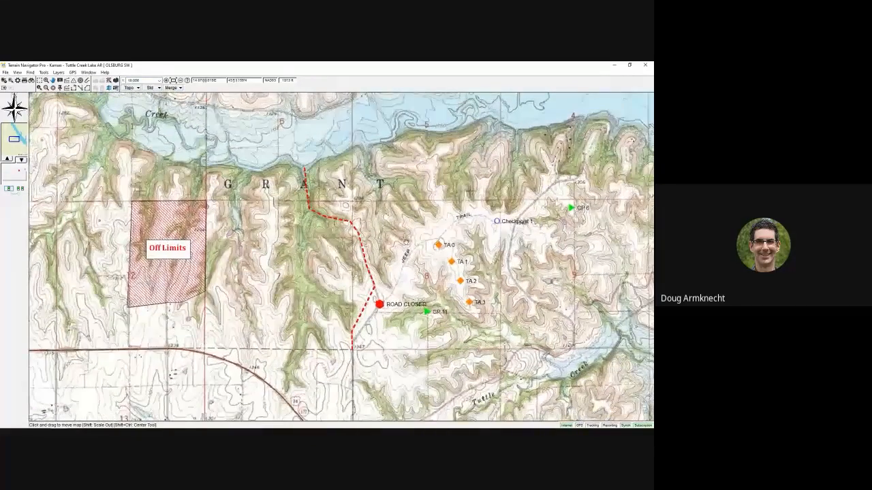
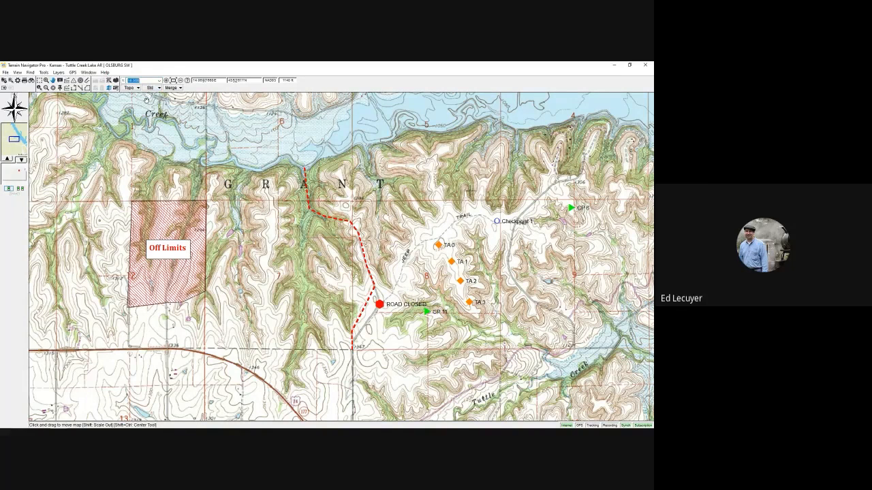
- View the map at a scale of 24,000 and return it to the 18,056 scale
{"action": "type", "text": "3"}
{"action": "key", "text": "Return"}
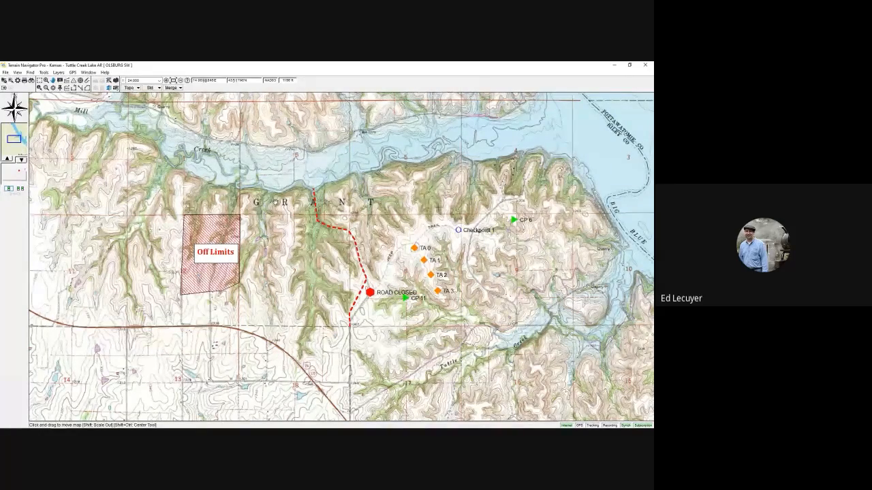
{"action": "left_click_drag", "start_coordinate": [276, 214], "coordinate": [266, 253]}
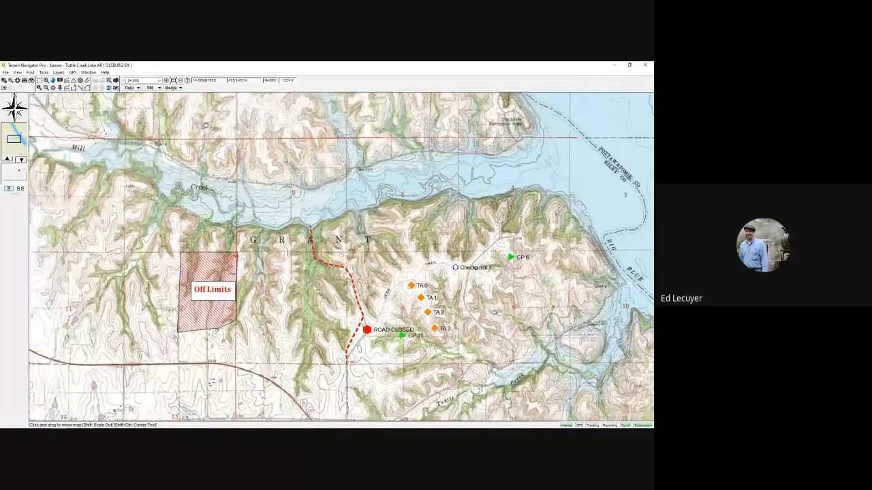
{"action": "left_click", "coordinate": [160, 80]}
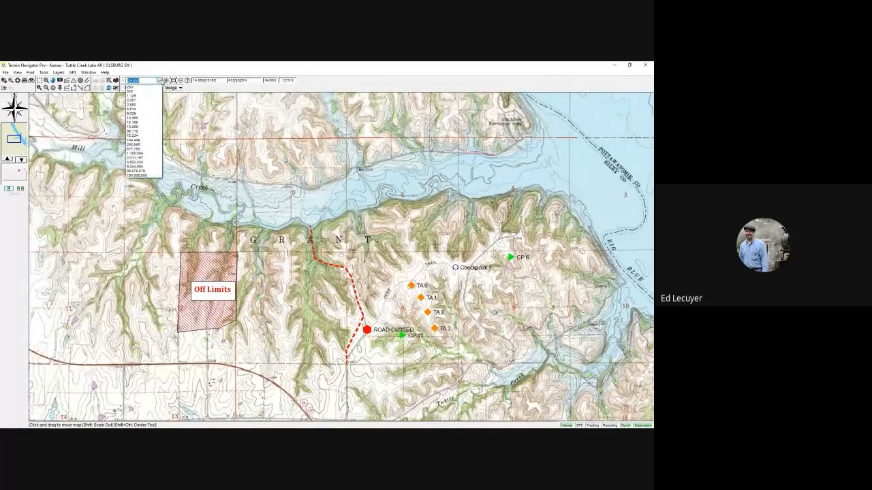
{"action": "left_click", "coordinate": [145, 128]}
{"action": "left_click_drag", "start_coordinate": [267, 306], "coordinate": [293, 276]}
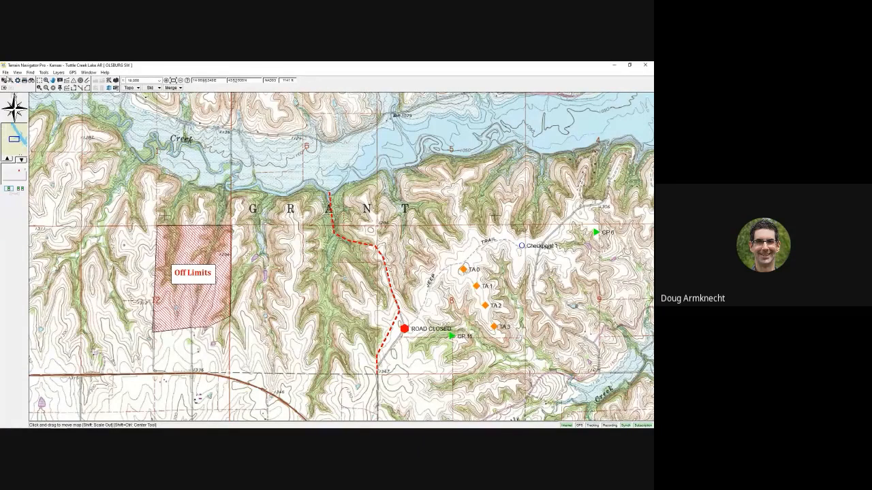
- Start a route import with GPS Exchange format (*.gpx) as the file type
{"action": "left_click", "coordinate": [5, 72]}
{"action": "mouse_move", "coordinate": [37, 138]}
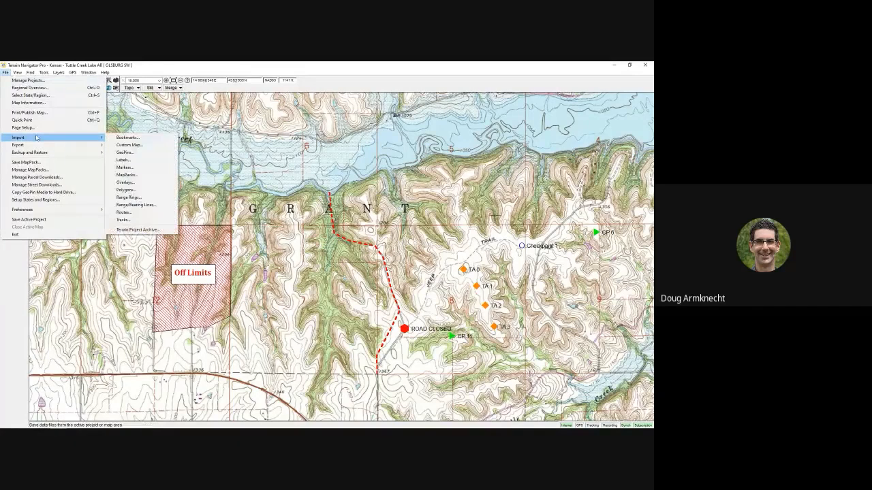
{"action": "left_click", "coordinate": [127, 213]}
{"action": "left_click", "coordinate": [216, 218]}
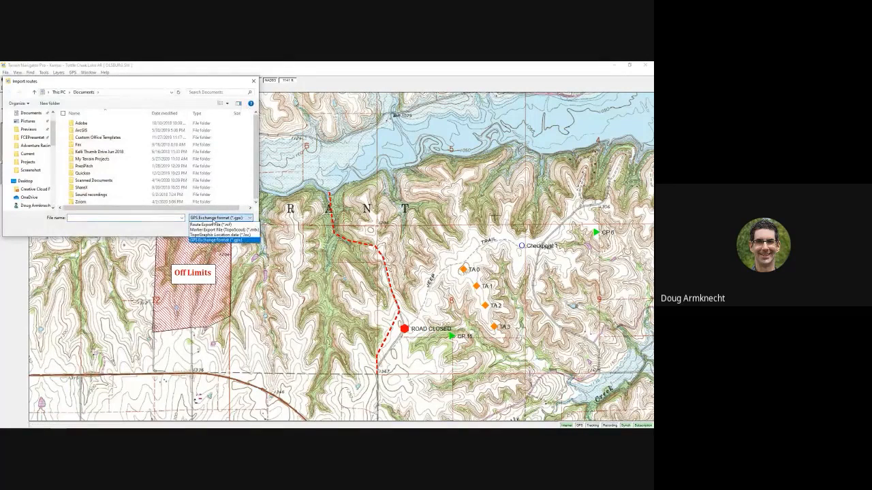
{"action": "left_click", "coordinate": [200, 221]}
- Import the route file CCRoute.gpx from the Adventure Racing folder in C:\Projects and dismiss the import message
{"action": "left_click", "coordinate": [120, 219]}
{"action": "type", "text": "c"}
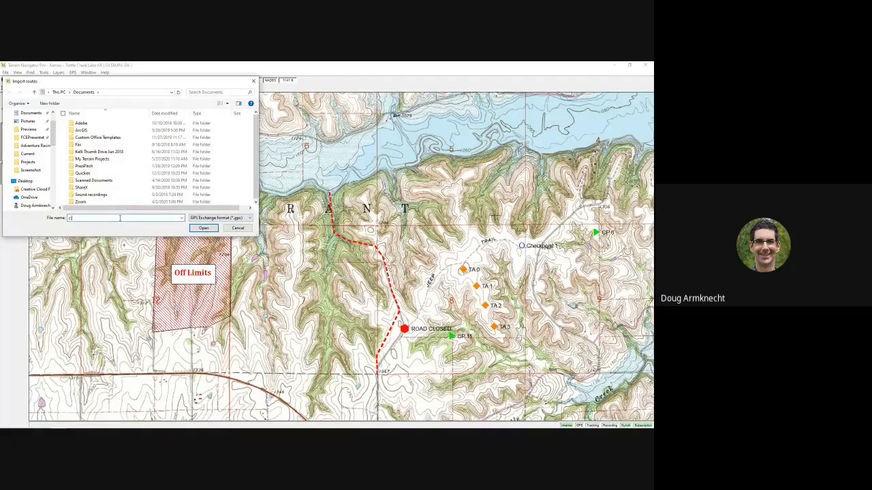
{"action": "type", "text": ":\\Projects\\"}
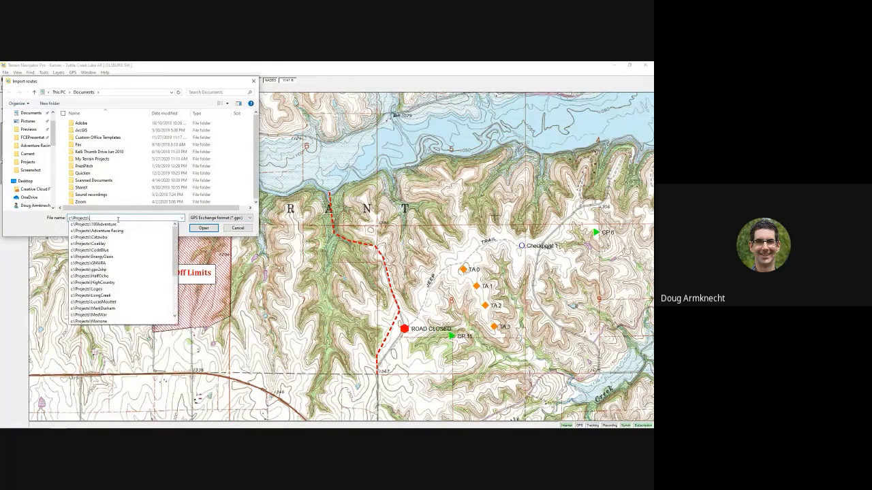
{"action": "key", "text": "Return"}
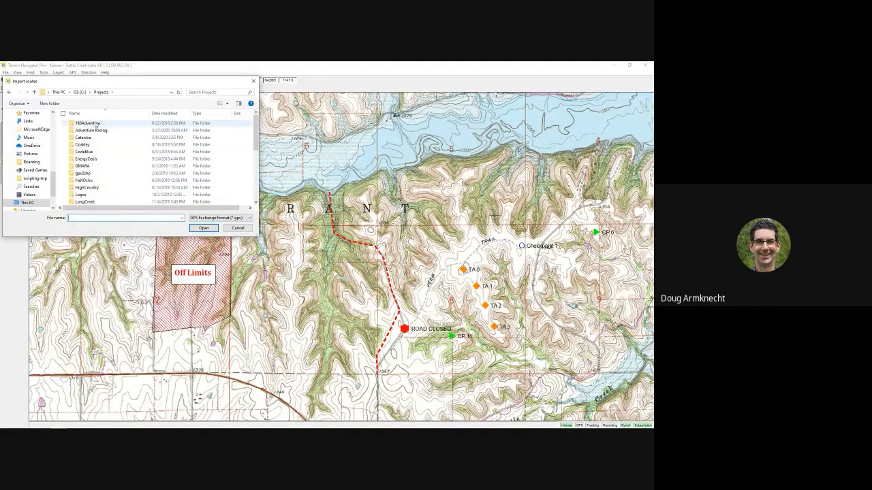
{"action": "double_click", "coordinate": [91, 130]}
{"action": "left_click", "coordinate": [80, 130]}
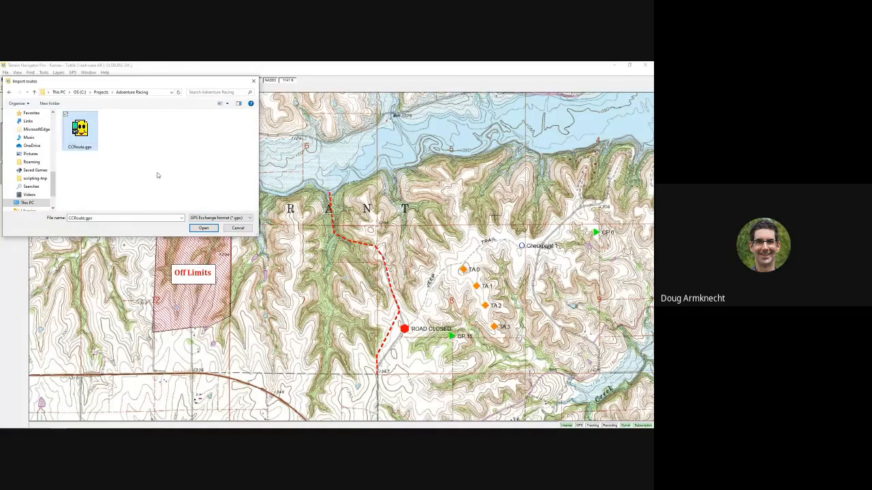
{"action": "left_click", "coordinate": [204, 229]}
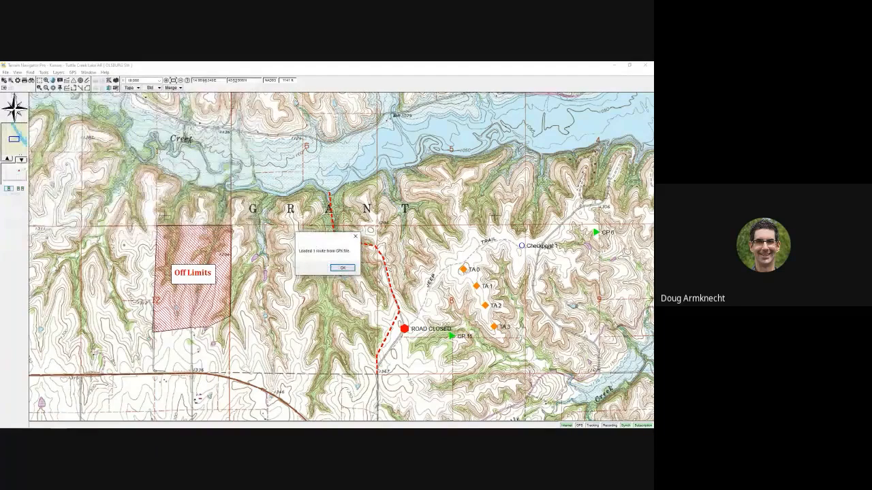
{"action": "left_click", "coordinate": [343, 269]}
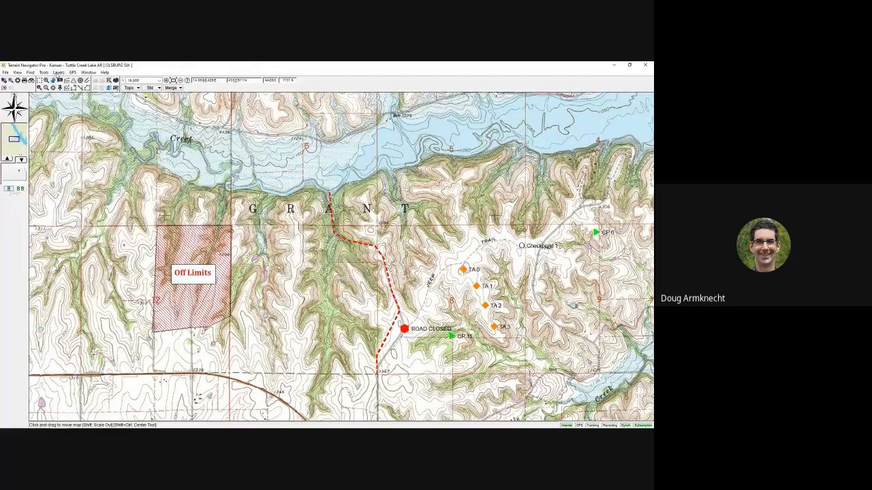
- Find the start of route Rte10 on the map and examine its path and waypoints
{"action": "left_click", "coordinate": [58, 73]}
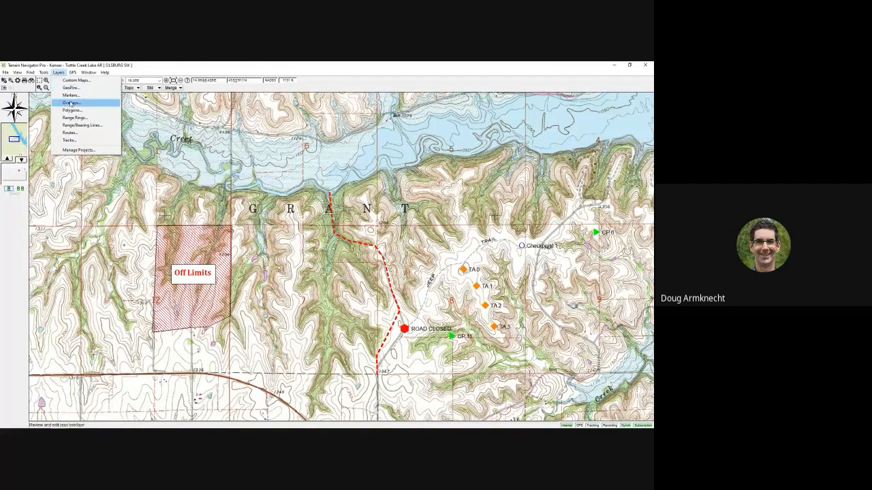
{"action": "left_click", "coordinate": [70, 132]}
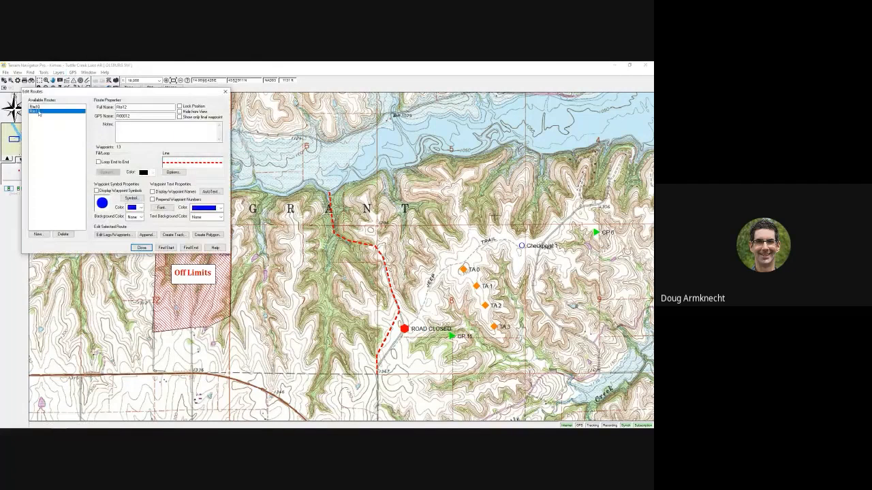
{"action": "left_click", "coordinate": [36, 107]}
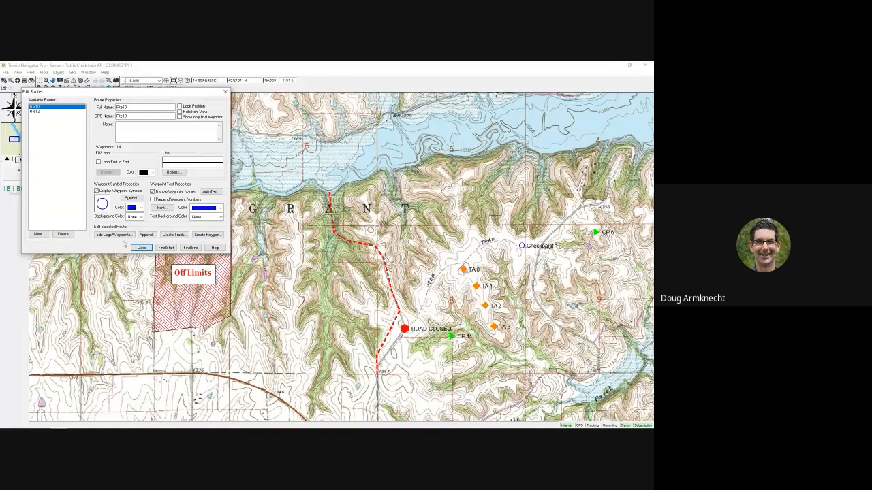
{"action": "left_click", "coordinate": [166, 248]}
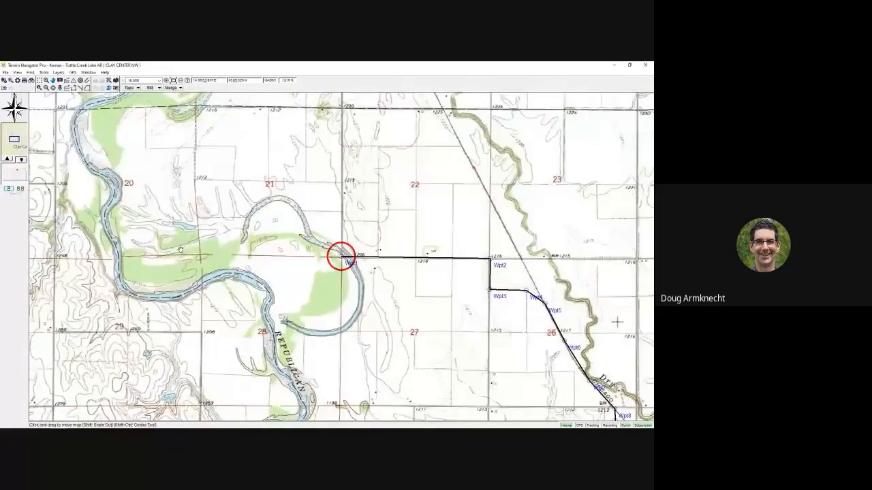
{"action": "left_click_drag", "start_coordinate": [467, 311], "coordinate": [340, 249]}
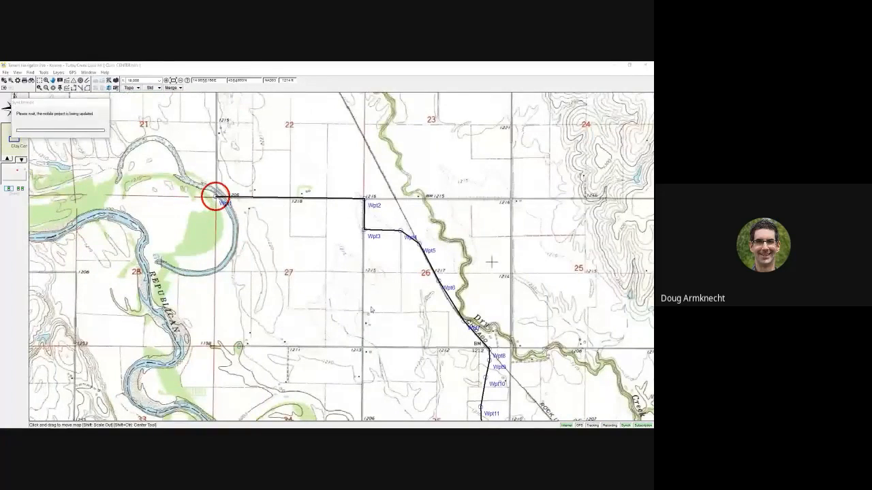
{"action": "left_click_drag", "start_coordinate": [422, 340], "coordinate": [314, 218]}
{"action": "left_click_drag", "start_coordinate": [299, 189], "coordinate": [374, 248]}
{"action": "left_click_drag", "start_coordinate": [320, 235], "coordinate": [371, 257]}
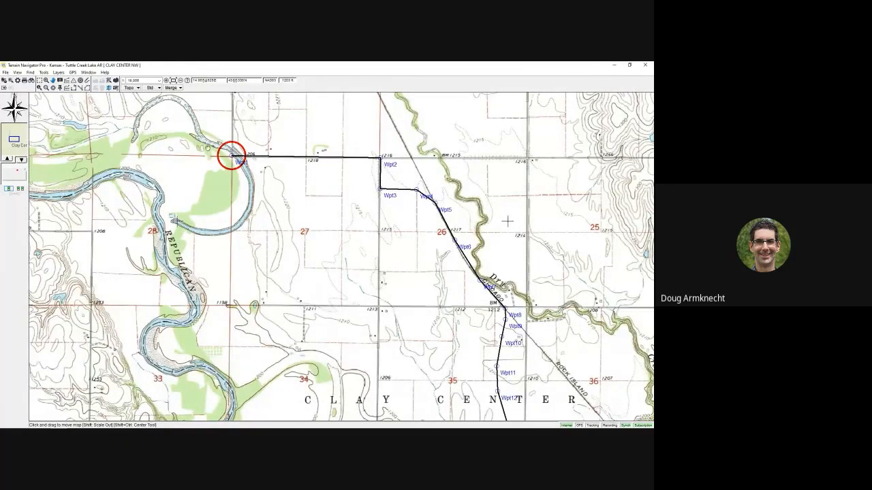
- Find the start of the red dashed route Rte12 on the map
{"action": "left_click", "coordinate": [57, 73]}
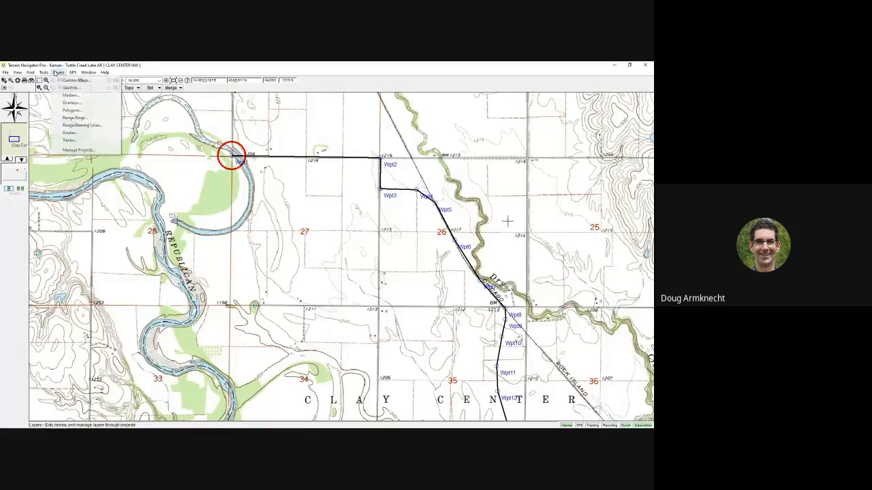
{"action": "left_click", "coordinate": [77, 134]}
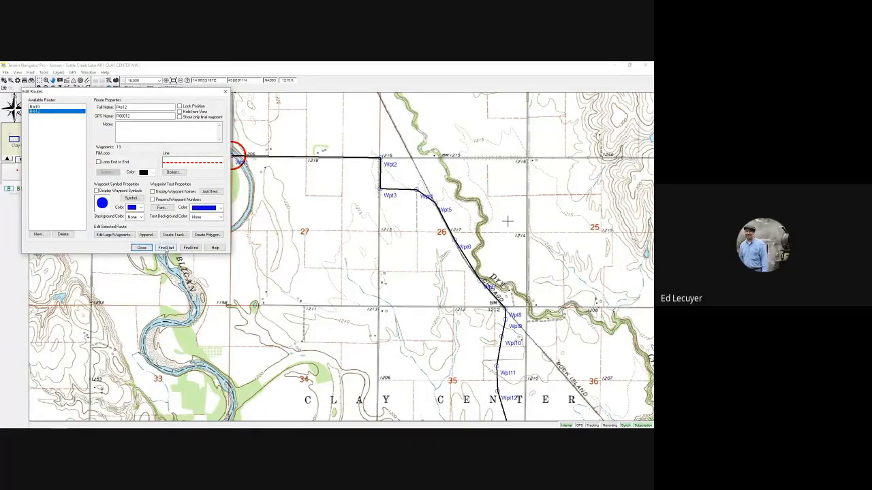
{"action": "left_click", "coordinate": [165, 248]}
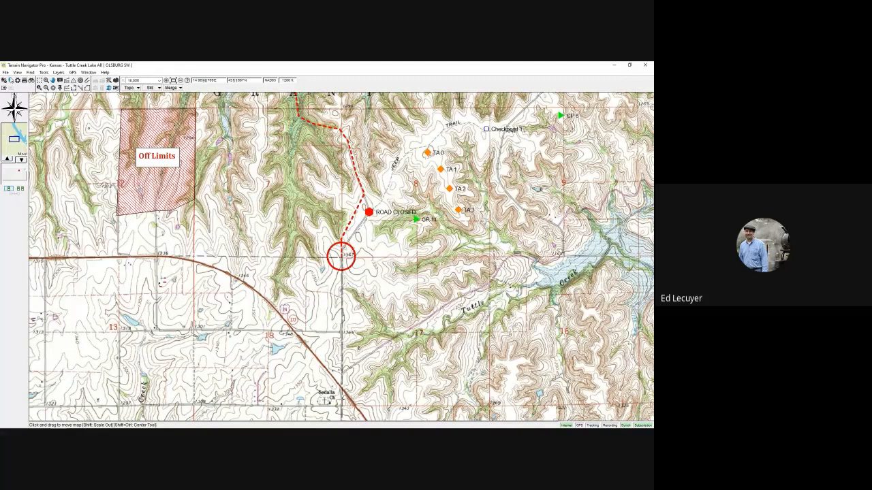
- Export route Rte10 in GPS Exchange format as Output.gpx to the Adventure Racing folder and dismiss the export message
{"action": "left_click", "coordinate": [6, 72]}
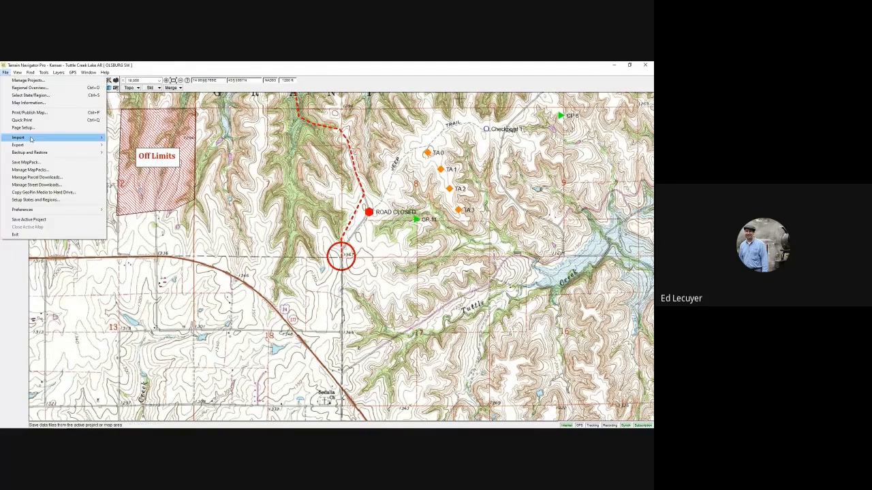
{"action": "mouse_move", "coordinate": [28, 145]}
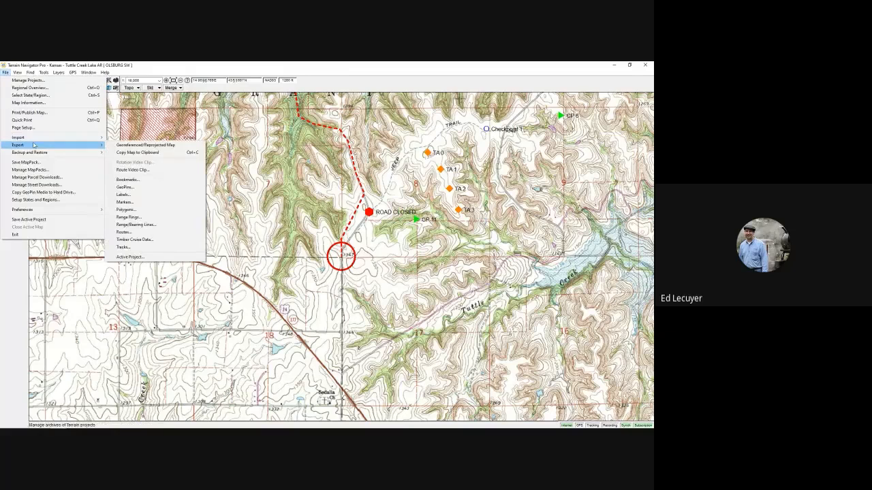
{"action": "left_click", "coordinate": [157, 233]}
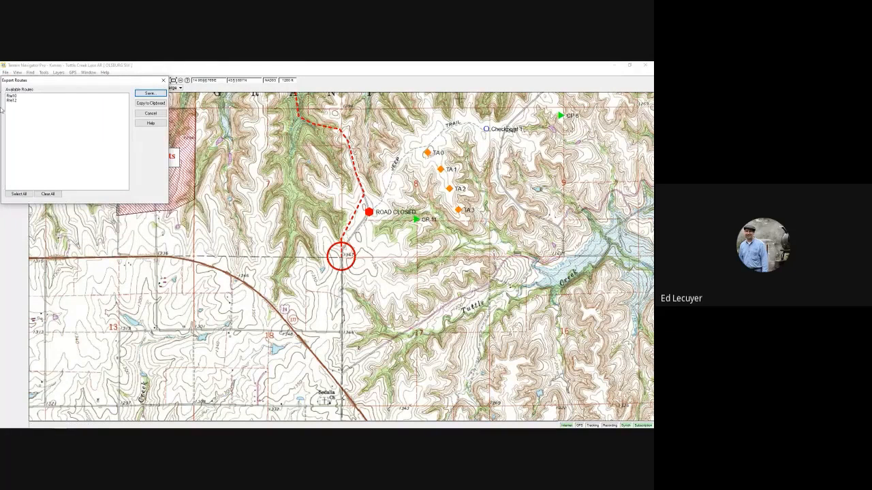
{"action": "left_click", "coordinate": [22, 96]}
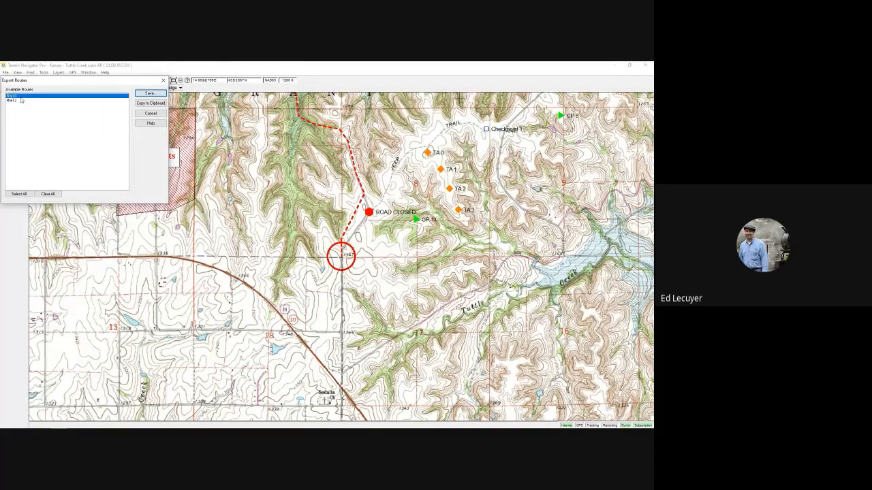
{"action": "left_click", "coordinate": [145, 93]}
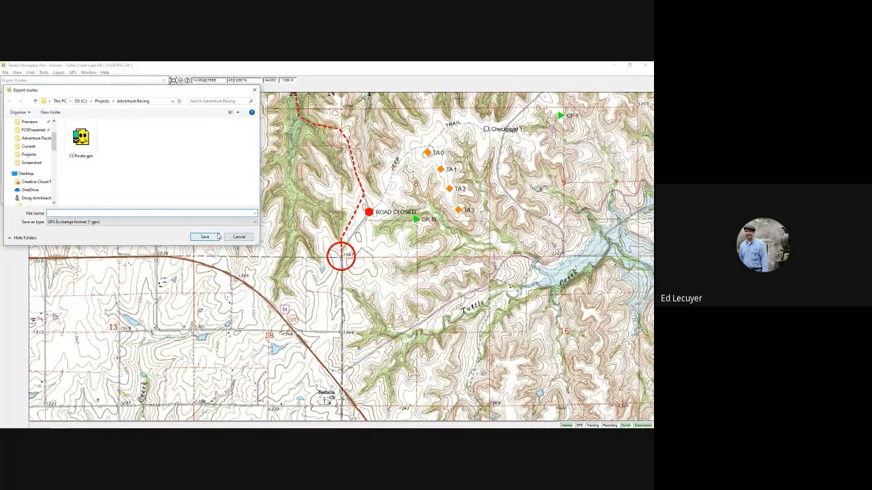
{"action": "type", "text": "Olt"}
{"action": "type", "text": "put.gpx"}
{"action": "key", "text": "Return"}
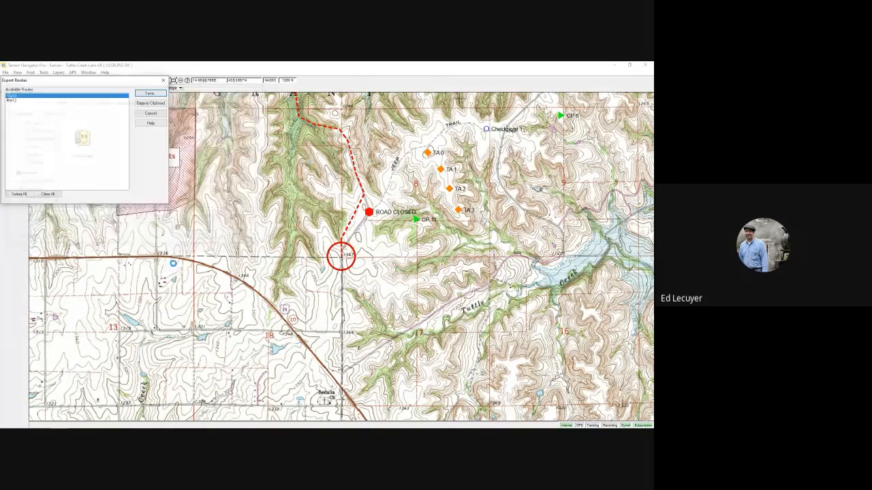
{"action": "left_click", "coordinate": [329, 269]}
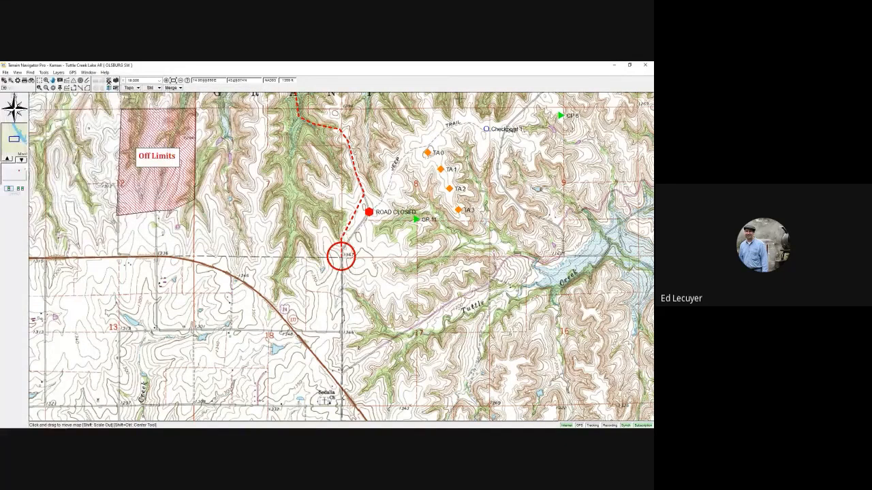
{"action": "left_click", "coordinate": [73, 72]}
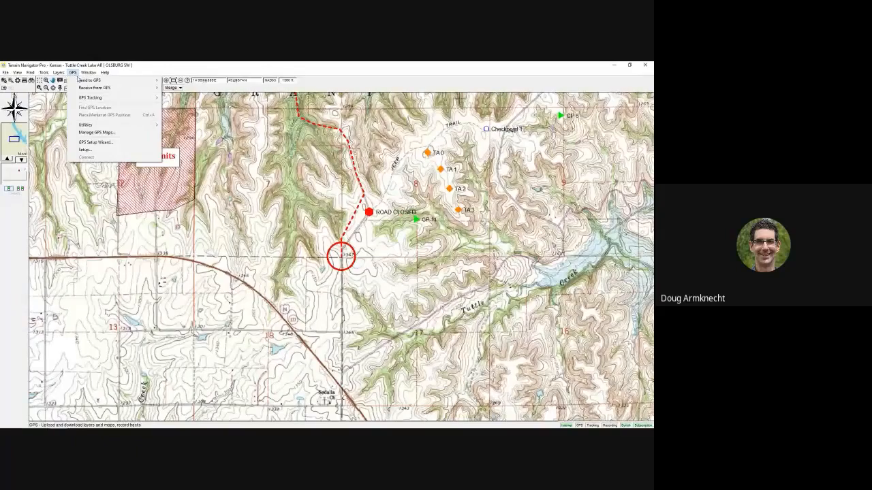
{"action": "mouse_move", "coordinate": [104, 72]}
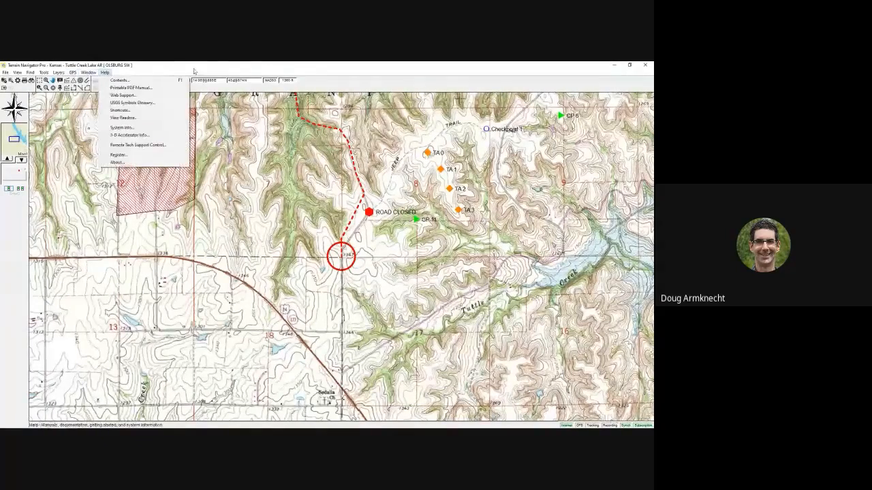
{"action": "left_click", "coordinate": [194, 71]}
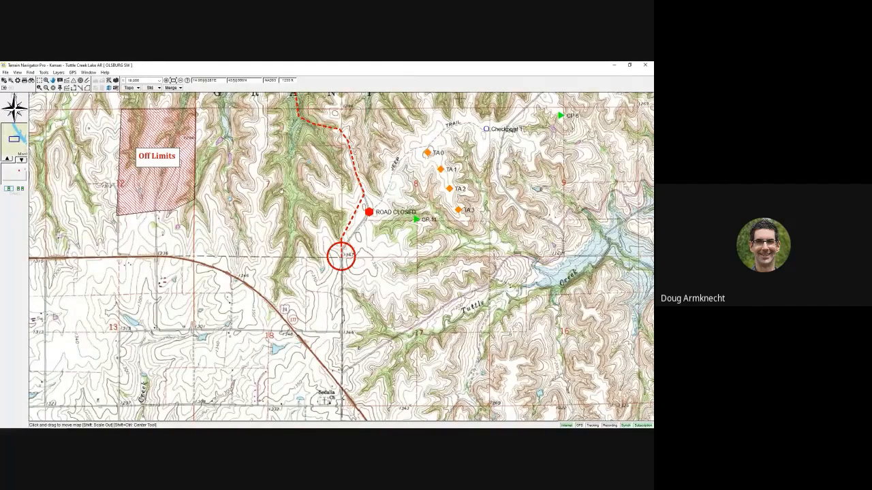
- Frame the route, markers and Off Limits polygon on the map, and open the print layout in export preview
{"action": "left_click_drag", "start_coordinate": [267, 260], "coordinate": [252, 360]}
{"action": "left_click_drag", "start_coordinate": [274, 244], "coordinate": [286, 238]}
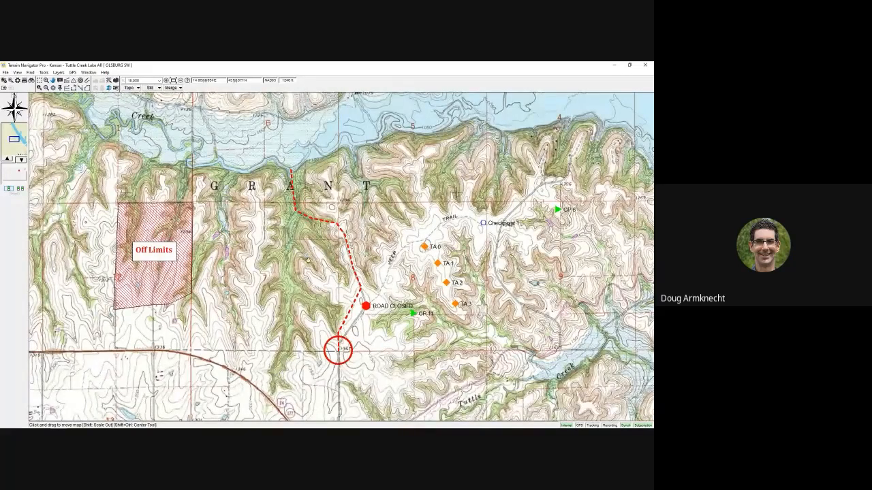
{"action": "left_click_drag", "start_coordinate": [492, 315], "coordinate": [479, 305]}
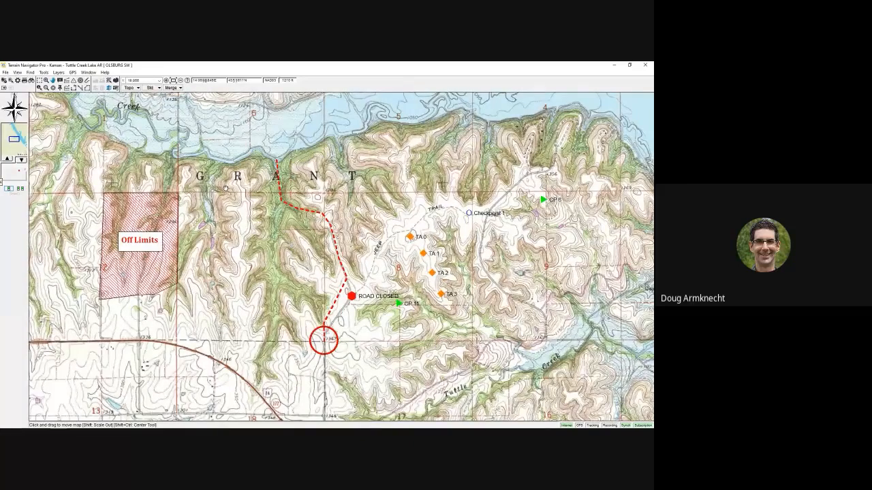
{"action": "left_click", "coordinate": [5, 72]}
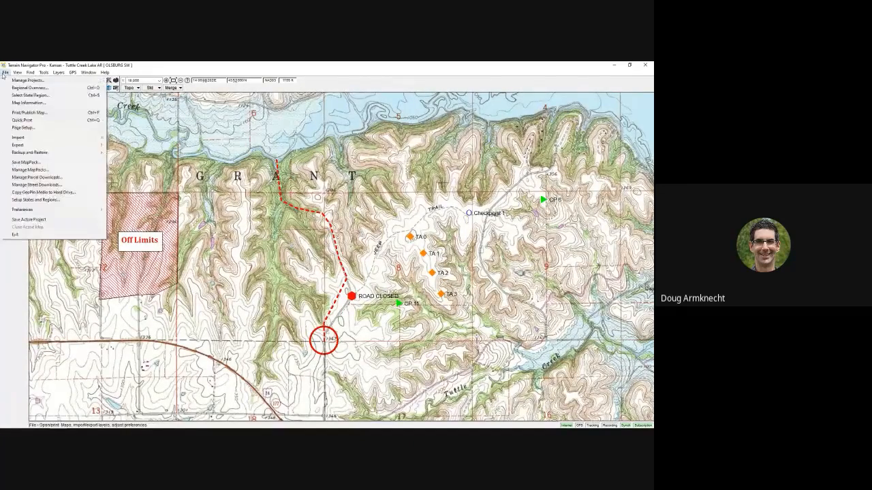
{"action": "left_click", "coordinate": [29, 112]}
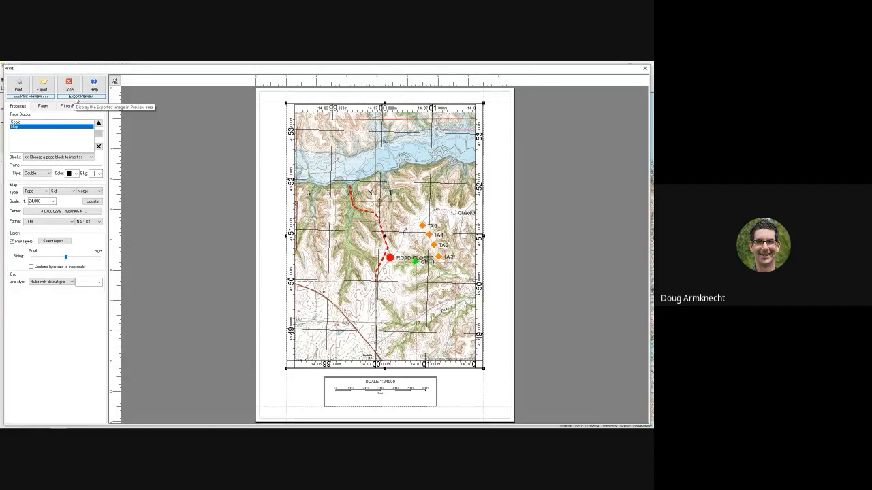
{"action": "left_click", "coordinate": [77, 97]}
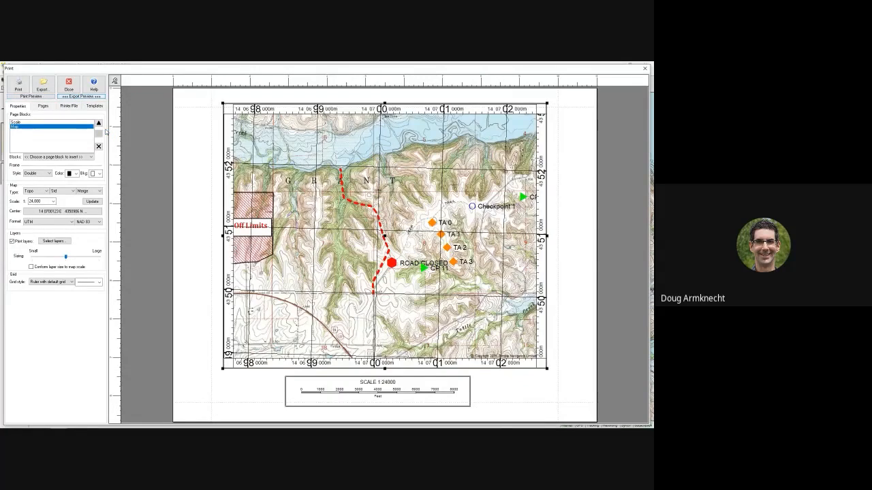
- Set the exported image layout to a PDF file 36 inches wide and 24 inches high
{"action": "left_click", "coordinate": [70, 106]}
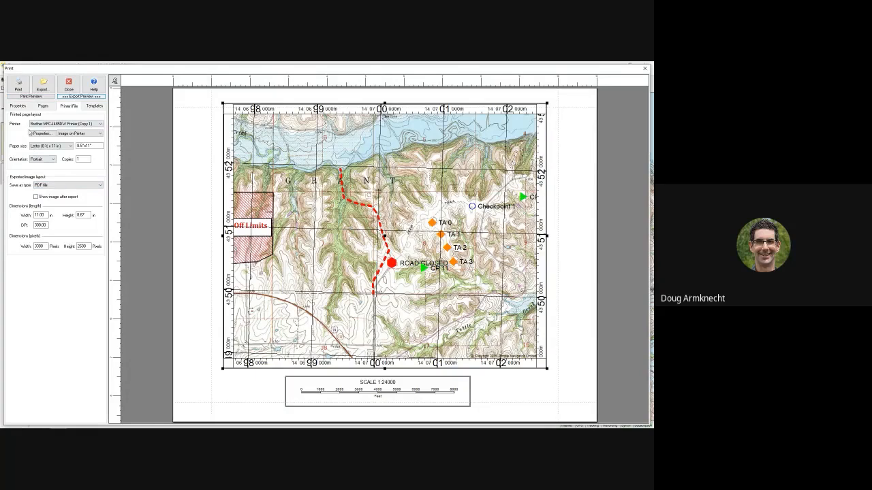
{"action": "left_click", "coordinate": [51, 186]}
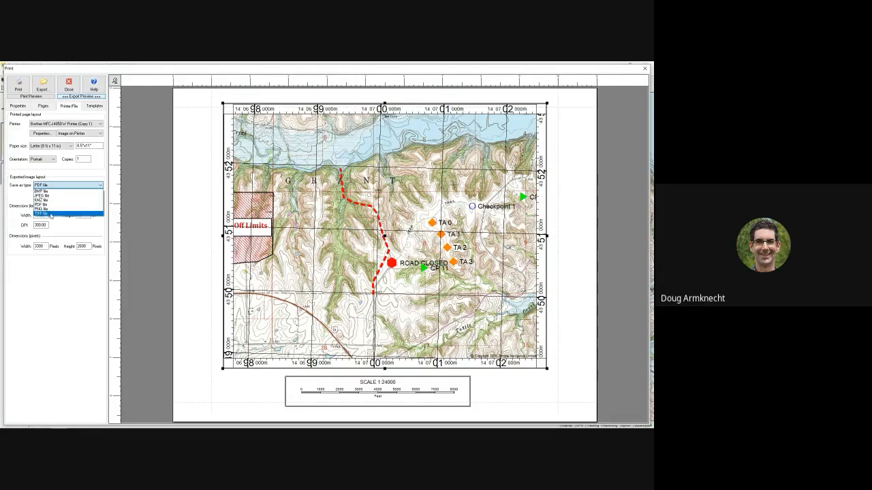
{"action": "left_click", "coordinate": [50, 204]}
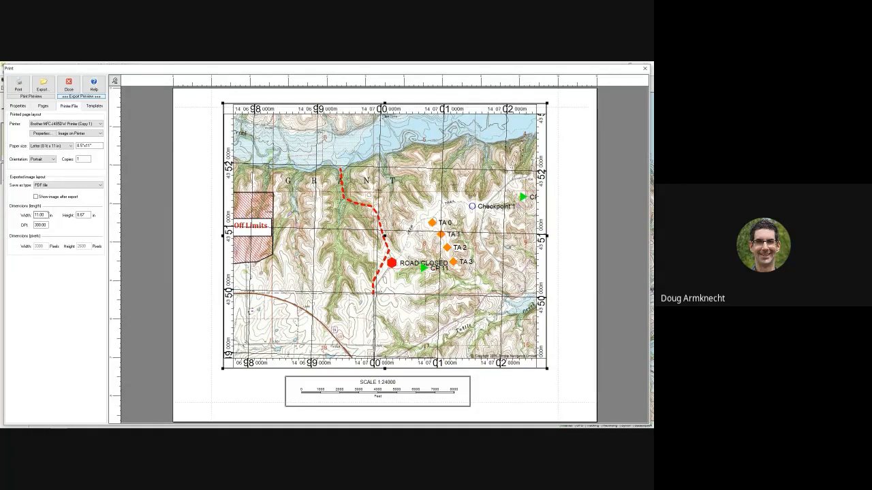
{"action": "left_click_drag", "start_coordinate": [45, 215], "coordinate": [15, 215]}
{"action": "type", "text": "36"}
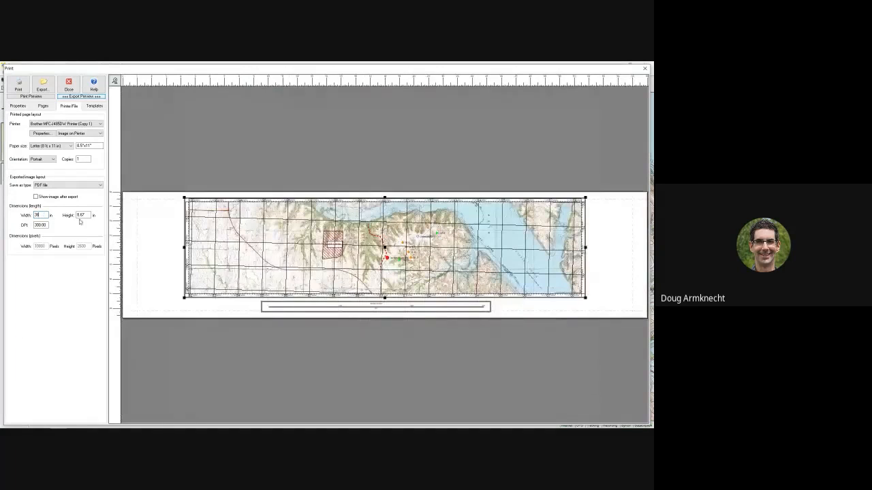
{"action": "left_click_drag", "start_coordinate": [87, 215], "coordinate": [65, 216]}
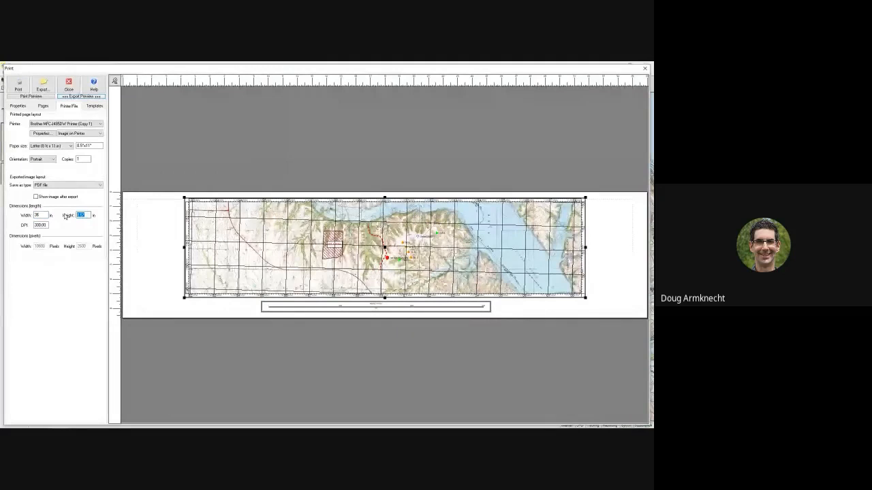
{"action": "type", "text": "3"}
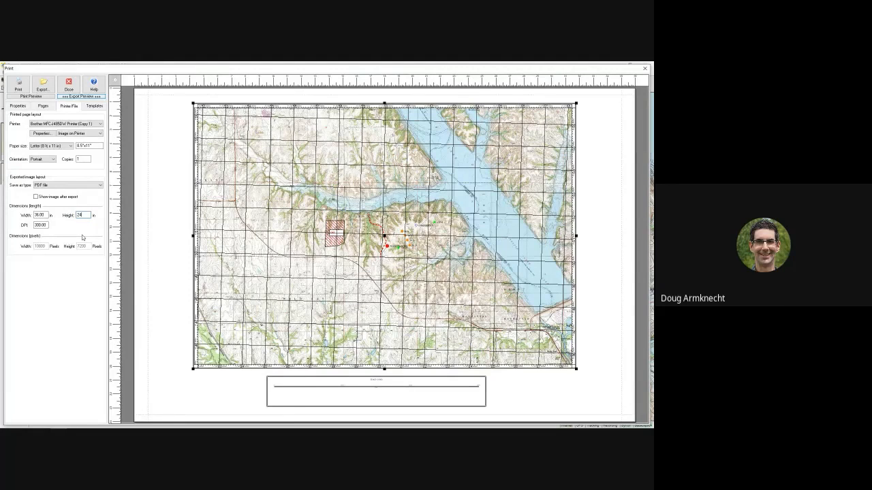
- Set the exported image's resolution to 200 DPI
{"action": "double_click", "coordinate": [47, 226]}
{"action": "double_click", "coordinate": [47, 226]}
{"action": "type", "text": "200"}
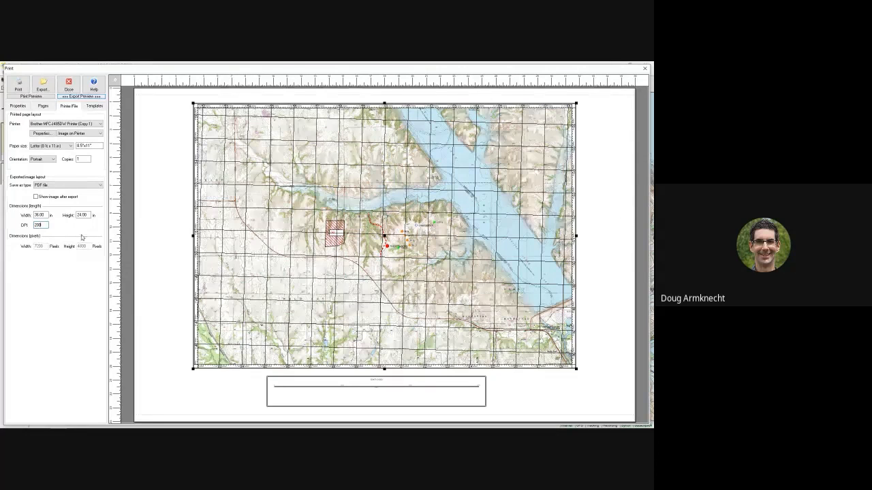
- Shift the map within its page block to include more area to the north, and review the available scales, keeping 1:24,000
{"action": "left_click", "coordinate": [18, 106]}
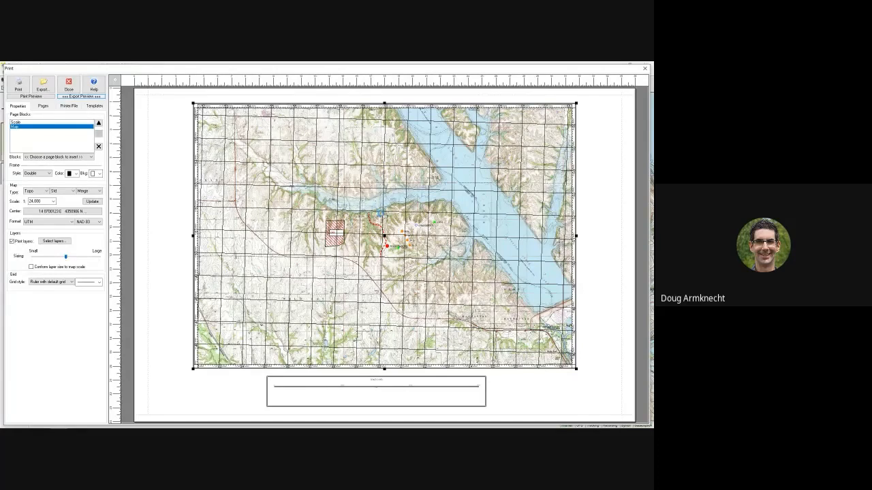
{"action": "left_click_drag", "start_coordinate": [381, 215], "coordinate": [376, 242]}
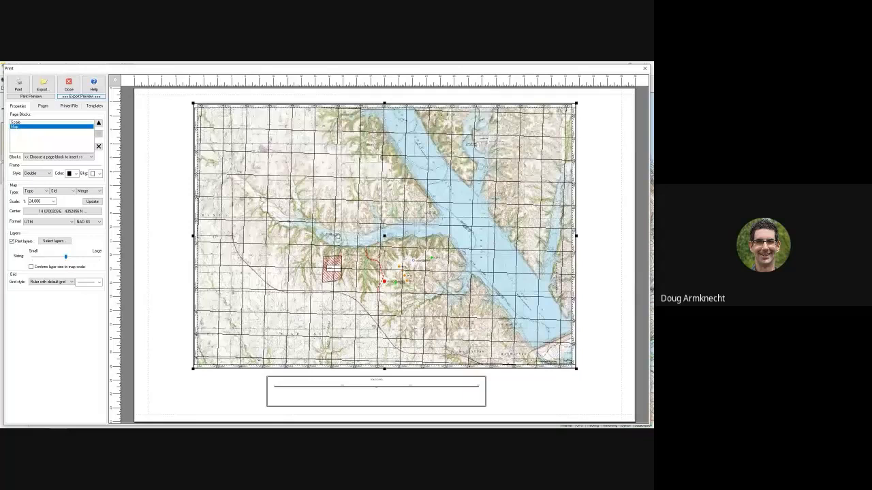
{"action": "left_click", "coordinate": [53, 203]}
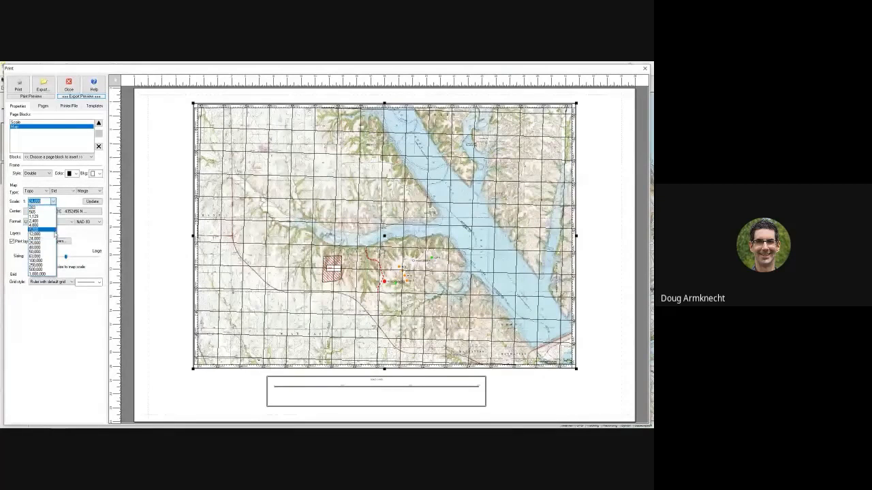
{"action": "left_click", "coordinate": [66, 205]}
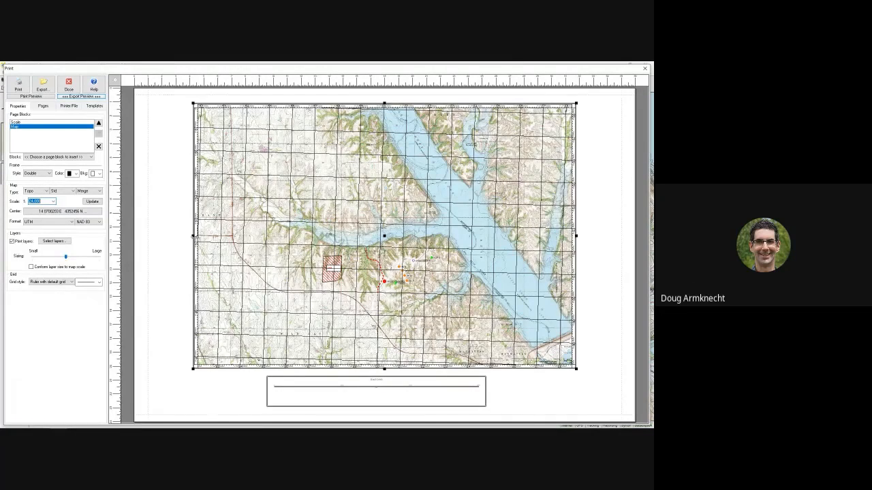
- Enlarge the map block toward the page's side and upper margins, and give it a Single frame style
{"action": "left_click_drag", "start_coordinate": [192, 236], "coordinate": [153, 239]}
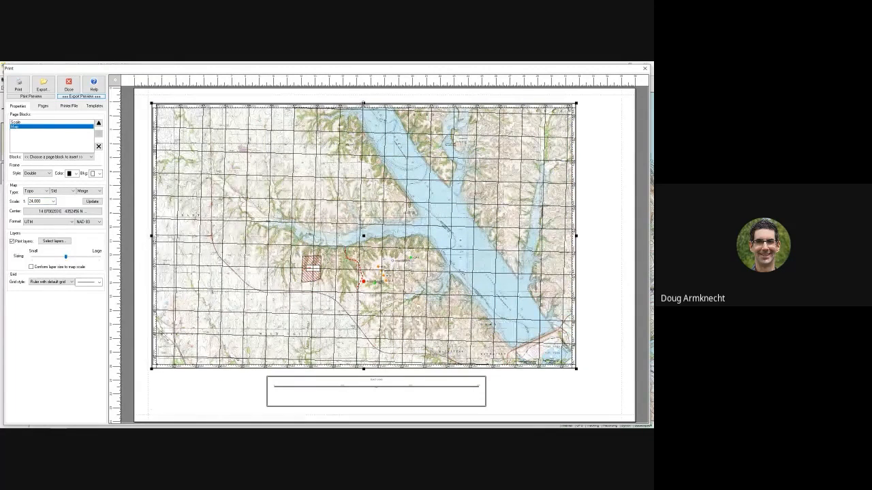
{"action": "left_click_drag", "start_coordinate": [363, 104], "coordinate": [363, 99]}
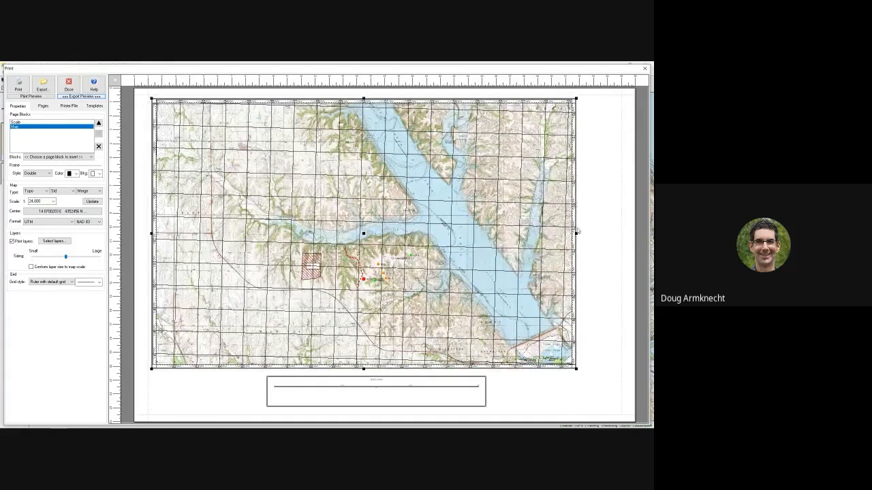
{"action": "left_click_drag", "start_coordinate": [577, 233], "coordinate": [620, 233]}
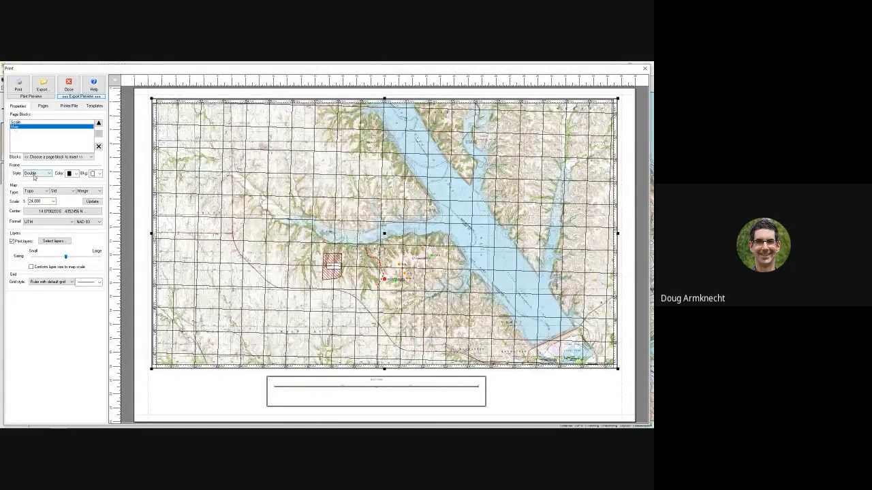
{"action": "left_click", "coordinate": [41, 175]}
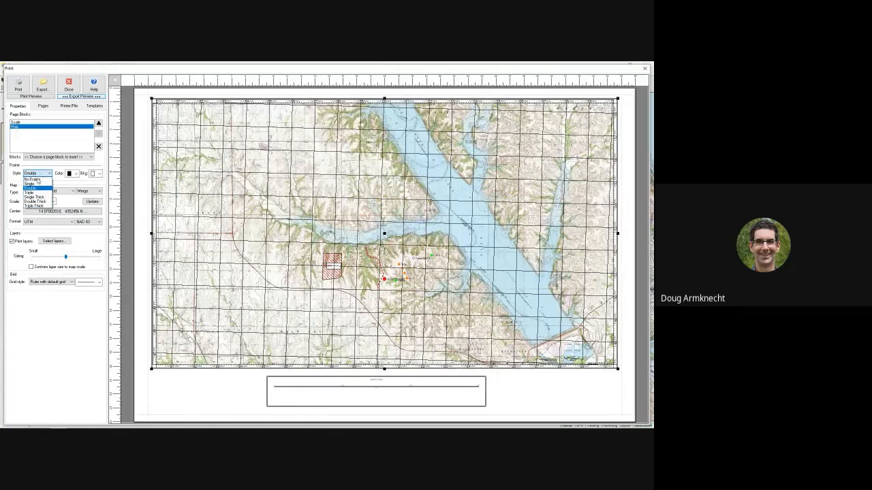
{"action": "left_click", "coordinate": [30, 184]}
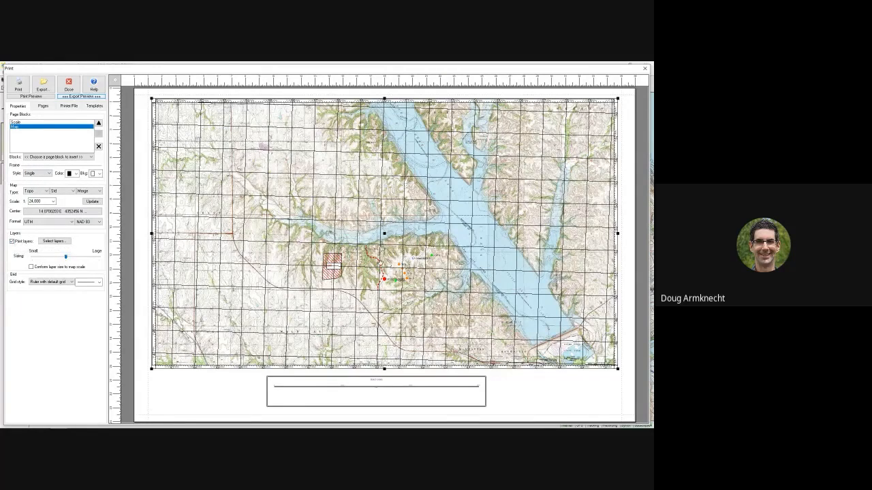
- Try turning layer printing off and on, and try a larger layer symbol size before restoring the medium size
{"action": "left_click", "coordinate": [12, 242]}
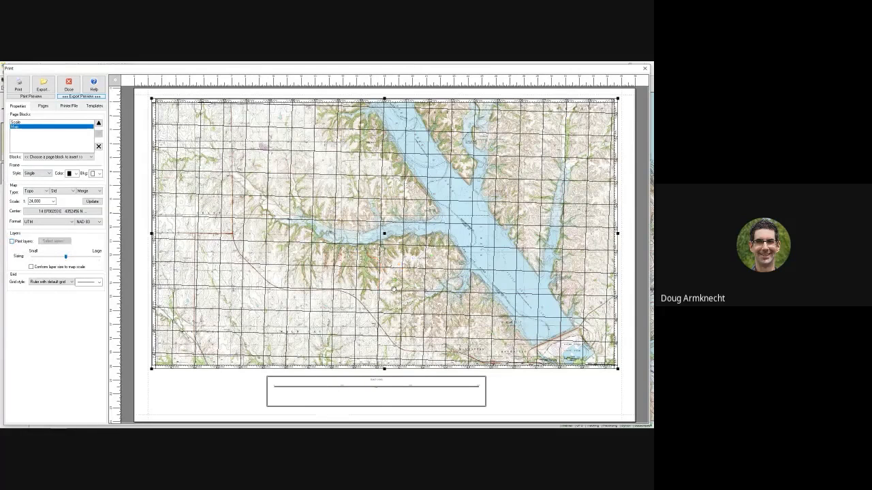
{"action": "left_click", "coordinate": [11, 242]}
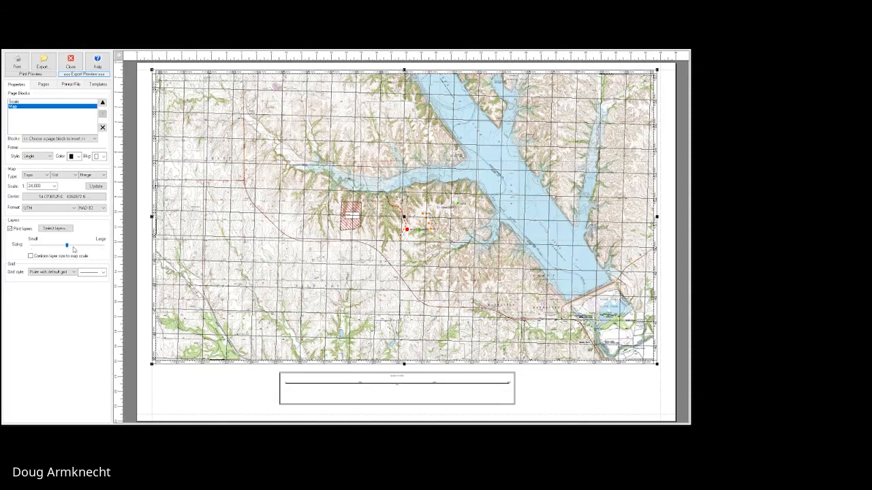
{"action": "left_click_drag", "start_coordinate": [69, 248], "coordinate": [81, 248]}
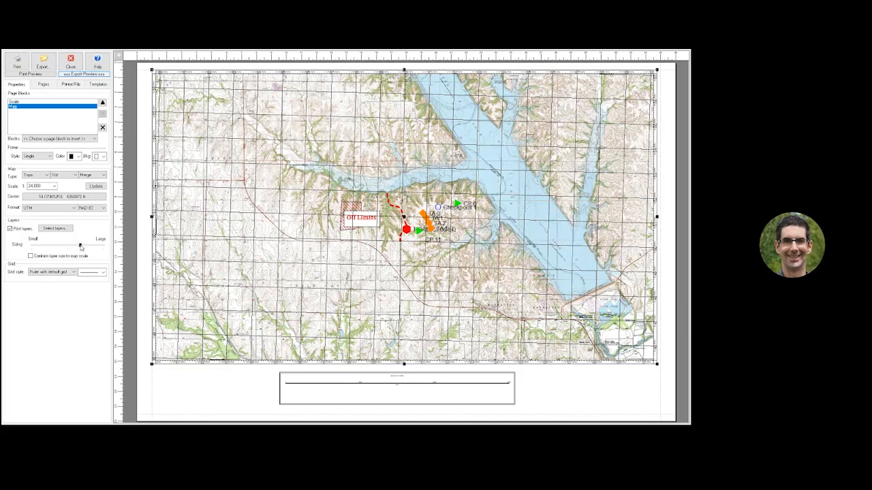
{"action": "left_click_drag", "start_coordinate": [80, 246], "coordinate": [68, 247]}
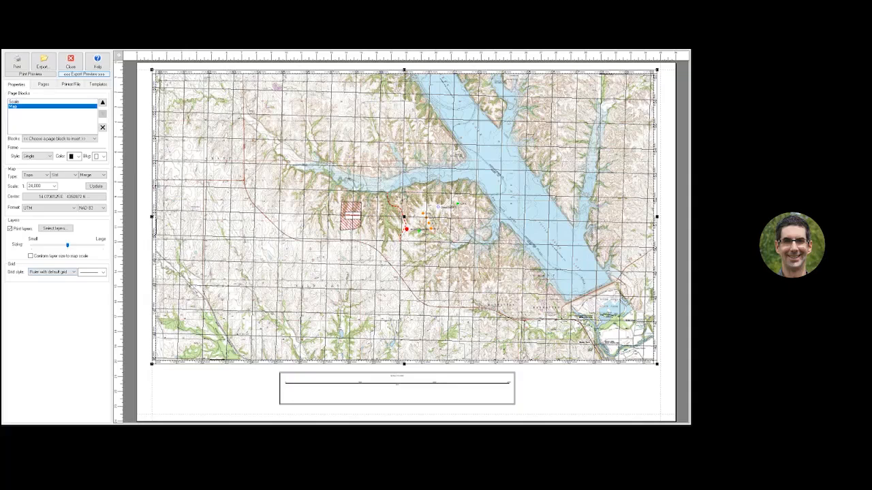
- Add a Miles bar in the middle and a Kilometers bar at the bottom of the scale block
{"action": "left_click", "coordinate": [15, 102]}
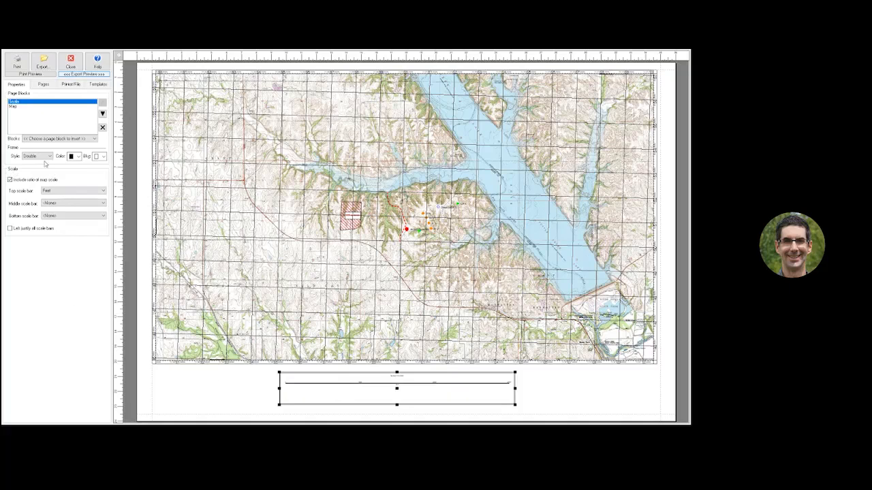
{"action": "left_click", "coordinate": [56, 204]}
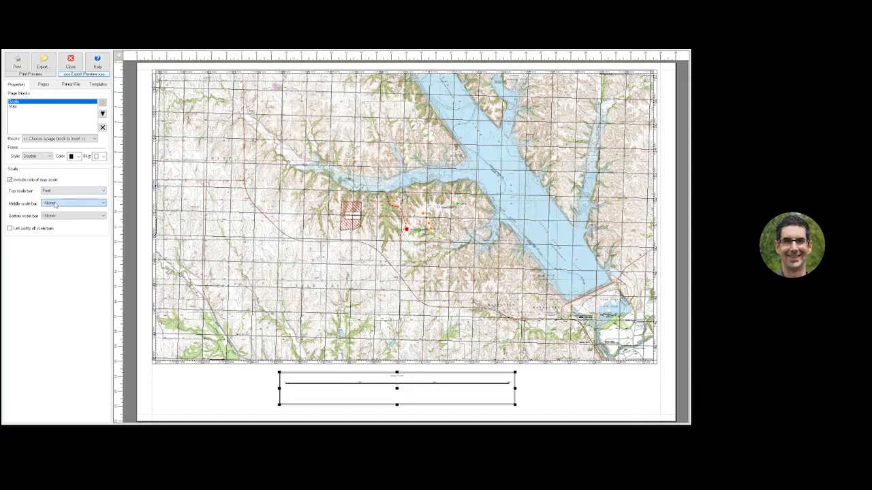
{"action": "left_click", "coordinate": [54, 235]}
{"action": "left_click", "coordinate": [49, 216]}
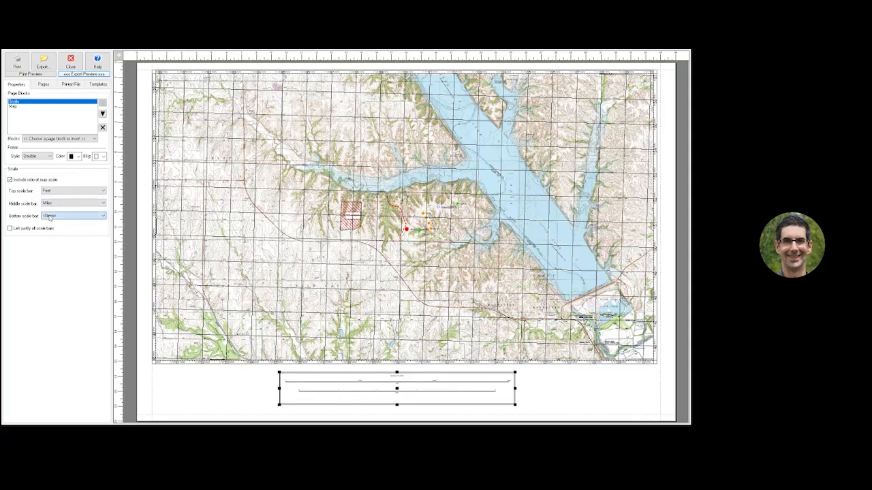
{"action": "left_click", "coordinate": [53, 236]}
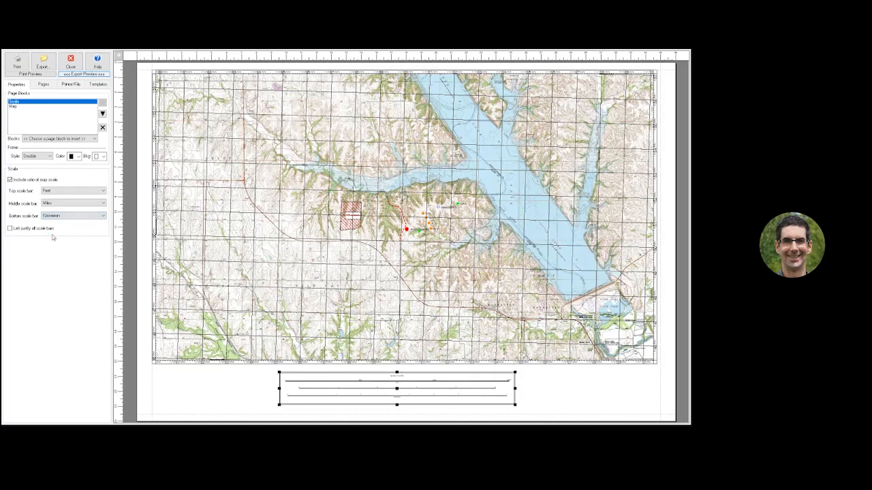
- Remove the scale block's frame, shrink the block, and center it beneath the map
{"action": "left_click", "coordinate": [28, 162]}
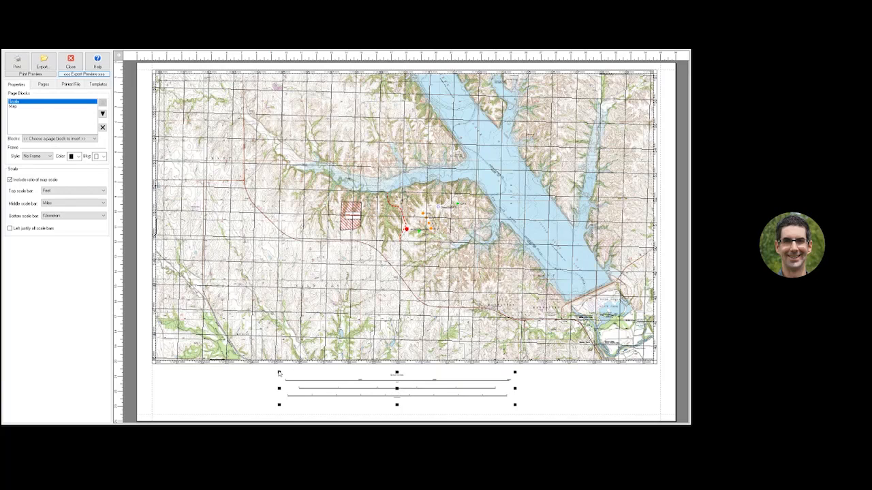
{"action": "left_click_drag", "start_coordinate": [279, 371], "coordinate": [372, 395]}
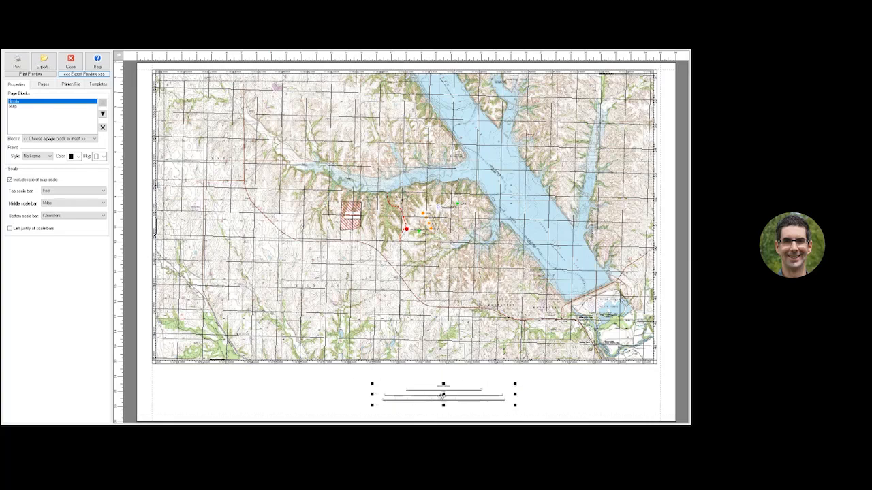
{"action": "left_click_drag", "start_coordinate": [443, 395], "coordinate": [408, 393]}
{"action": "left_click", "coordinate": [314, 390]}
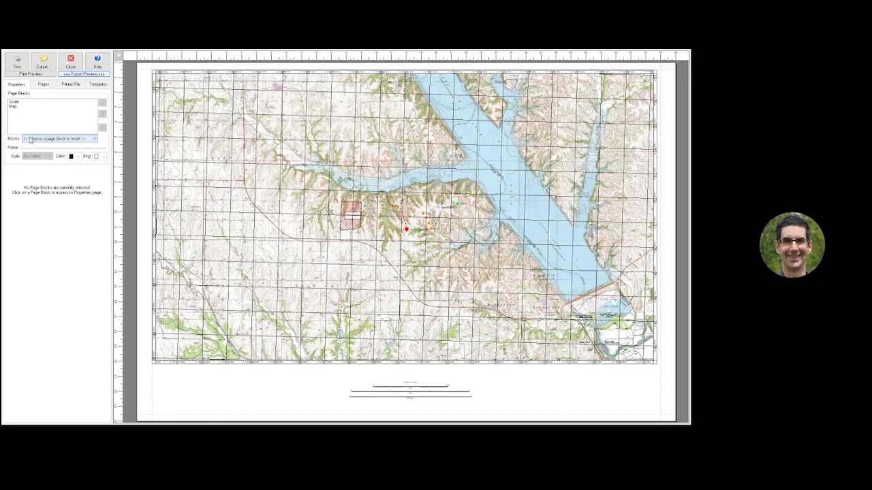
- Insert a text block reading "Tuttle Creek Adventure Race" with font size 36
{"action": "left_click", "coordinate": [94, 141]}
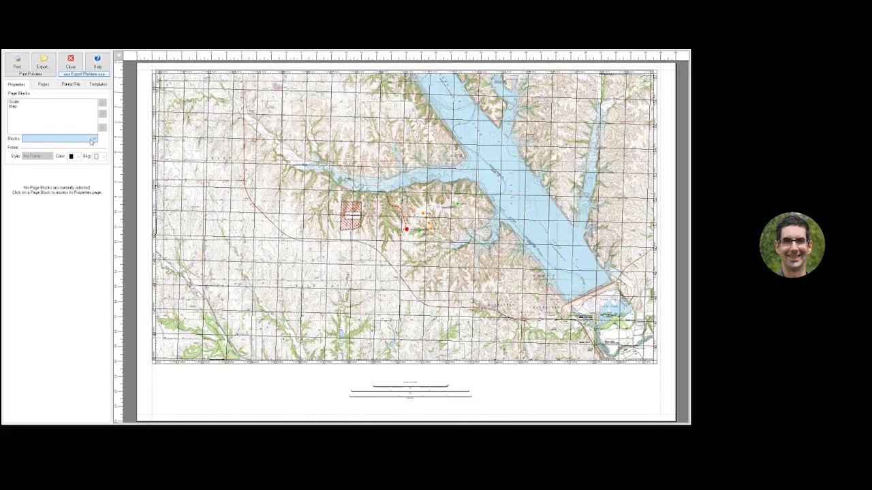
{"action": "left_click", "coordinate": [40, 174]}
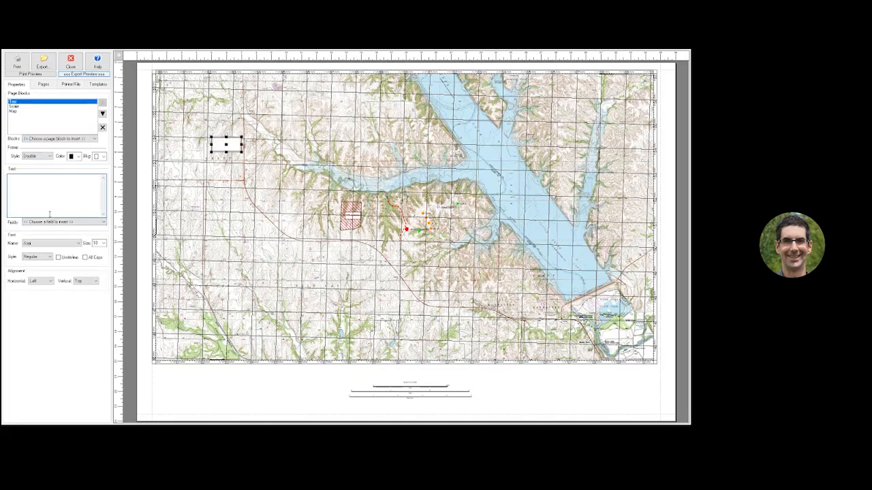
{"action": "left_click", "coordinate": [49, 214]}
{"action": "type", "text": "Tuttle Creek #"}
{"action": "left_click", "coordinate": [49, 278]}
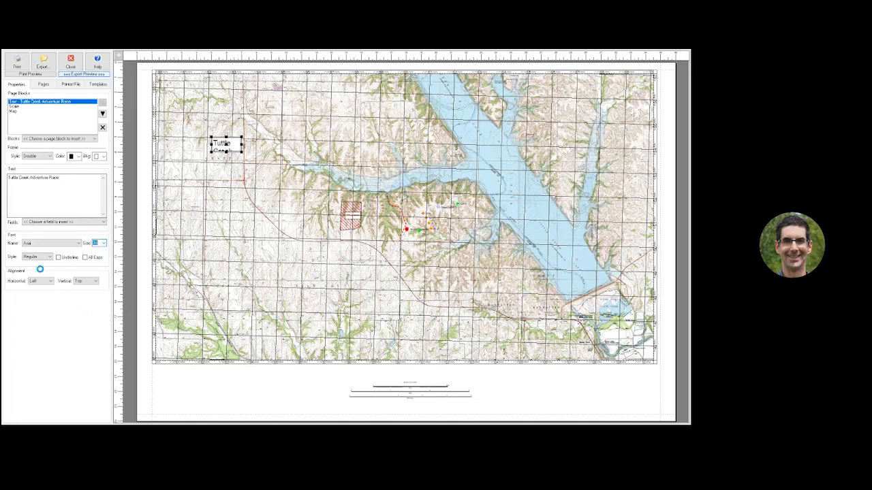
{"action": "left_click", "coordinate": [79, 246]}
{"action": "left_click", "coordinate": [79, 246]}
- Place the title block frameless below the map's lower-left corner, enlarging it so the title fits on one line
{"action": "left_click_drag", "start_coordinate": [225, 144], "coordinate": [223, 379]}
{"action": "left_click", "coordinate": [28, 164]}
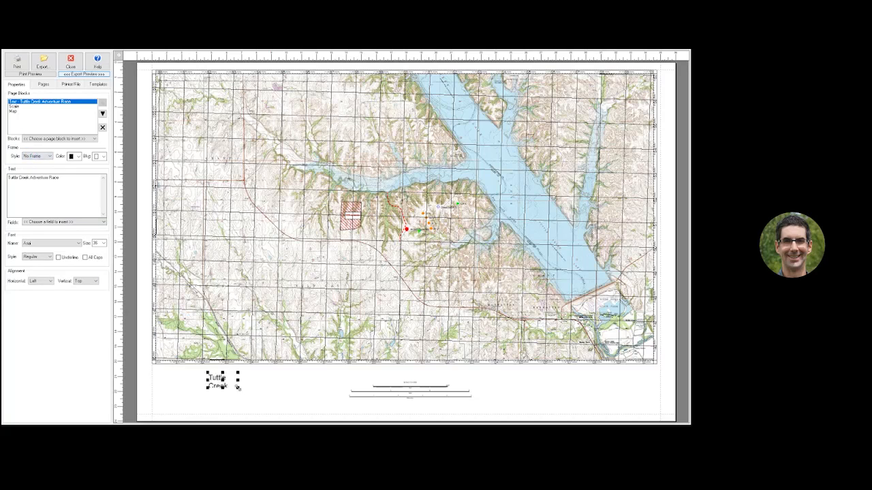
{"action": "left_click_drag", "start_coordinate": [238, 387], "coordinate": [328, 402]}
{"action": "left_click_drag", "start_coordinate": [267, 388], "coordinate": [214, 387]}
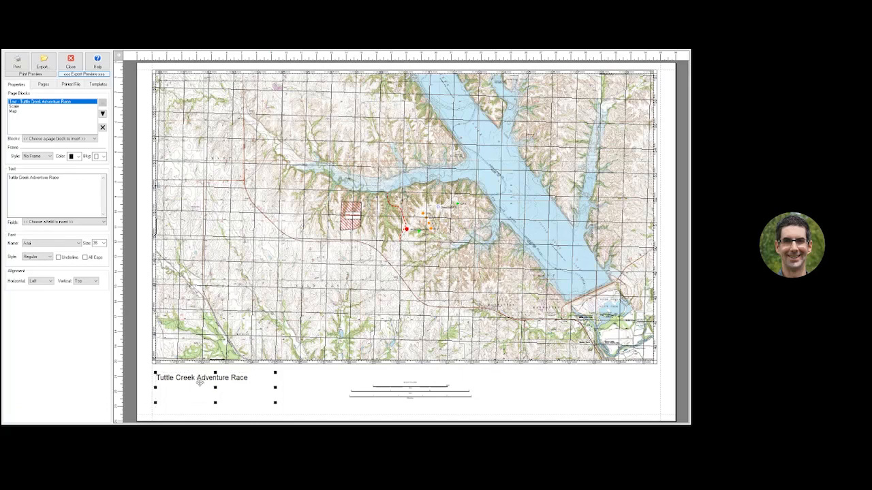
- Insert a second text block reading "24 Hour Race 2020" with font size 28
{"action": "left_click", "coordinate": [42, 139]}
{"action": "left_click", "coordinate": [31, 171]}
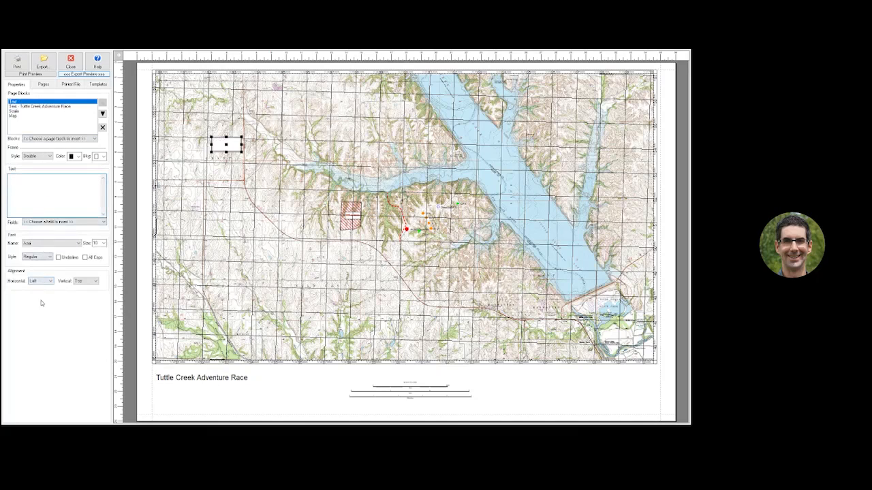
{"action": "type", "text": "26 Hour Race"}
{"action": "left_click", "coordinate": [103, 247]}
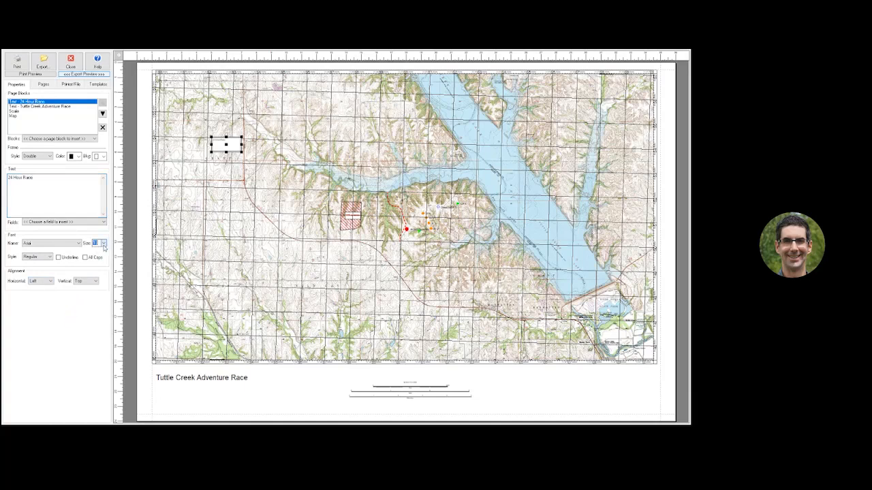
{"action": "left_click", "coordinate": [63, 193]}
{"action": "type", "text": "2020"}
{"action": "left_click", "coordinate": [104, 243]}
{"action": "type", "text": "20"}
{"action": "key", "text": "Return"}
- Widen the "24 Hour Race 2020" block, place it just under the title, and remove its frame
{"action": "left_click_drag", "start_coordinate": [241, 151], "coordinate": [282, 151]}
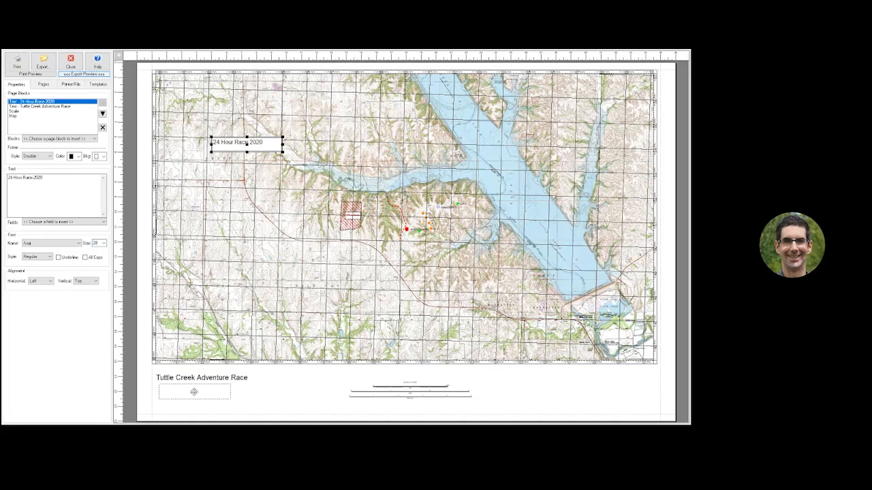
{"action": "left_click", "coordinate": [32, 163]}
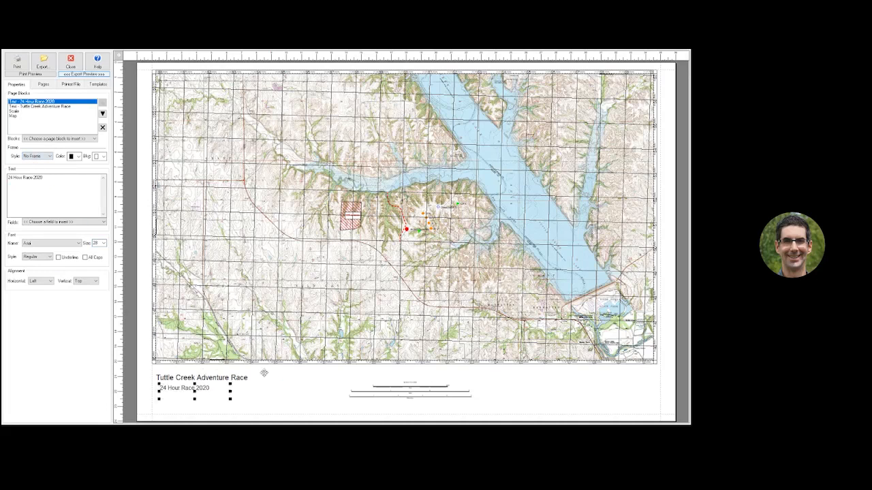
{"action": "left_click", "coordinate": [254, 408]}
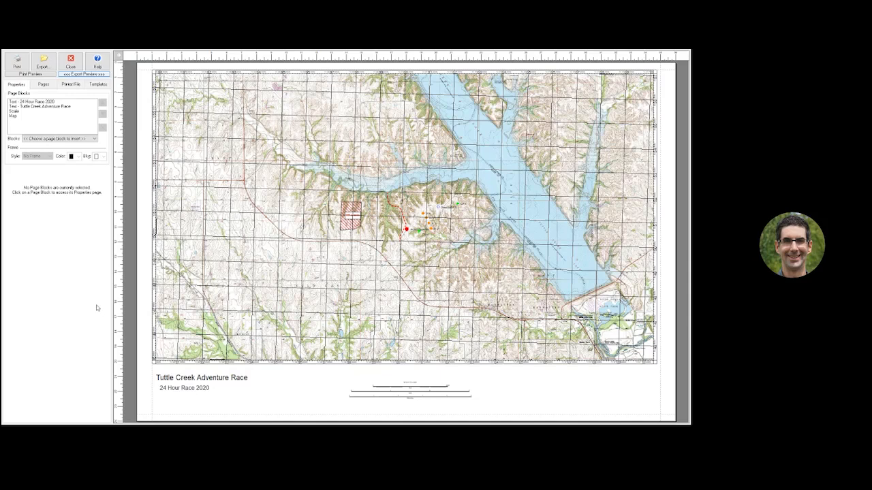
- Insert the mytopo logo as an artwork block and place it without a frame between the title and the scale bars
{"action": "left_click", "coordinate": [95, 141]}
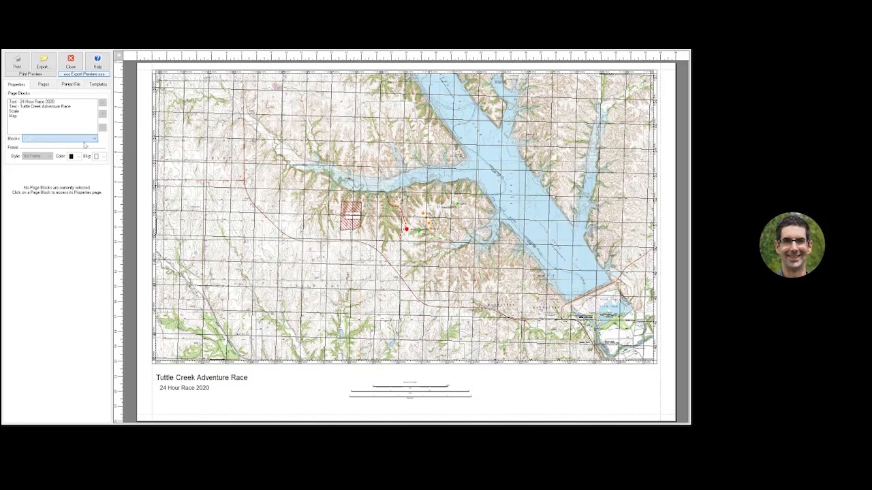
{"action": "left_click", "coordinate": [39, 147]}
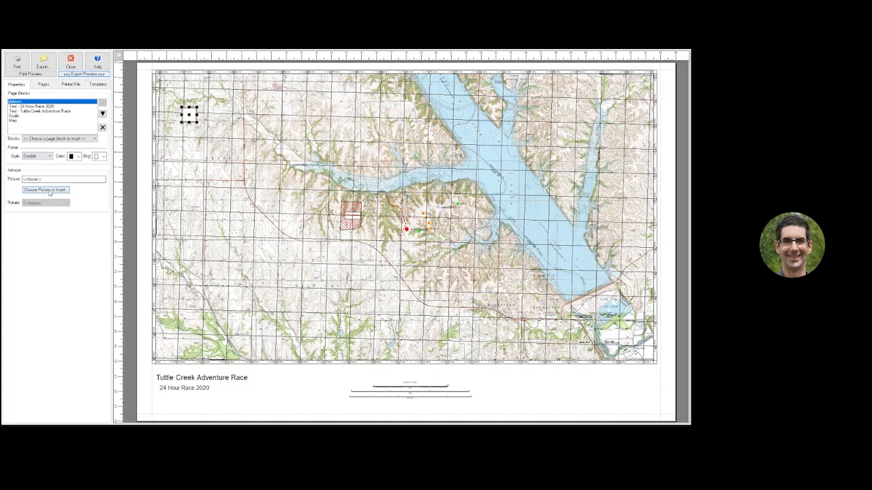
{"action": "left_click", "coordinate": [50, 193]}
{"action": "left_click", "coordinate": [289, 396]}
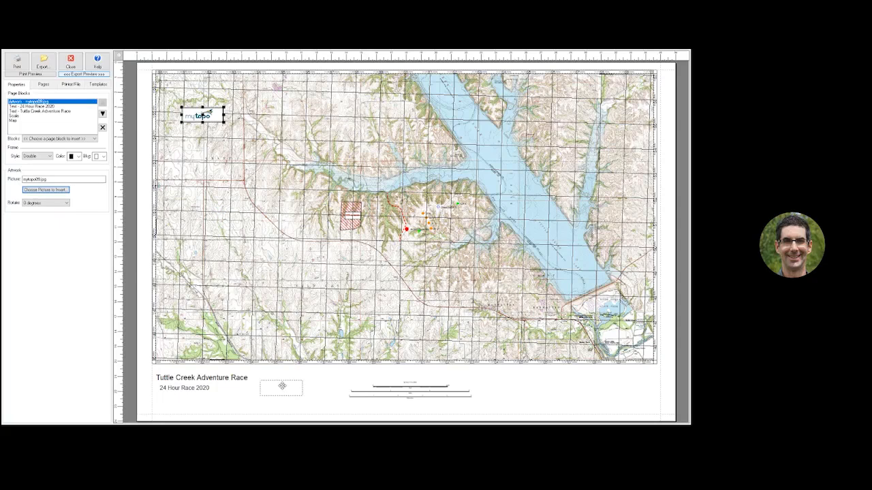
{"action": "left_click_drag", "start_coordinate": [203, 115], "coordinate": [285, 384]}
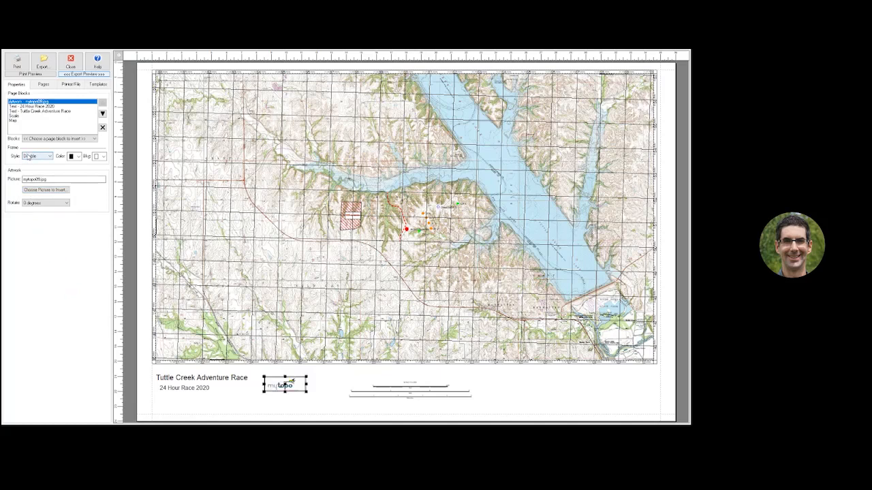
{"action": "left_click", "coordinate": [30, 158]}
{"action": "left_click", "coordinate": [29, 163]}
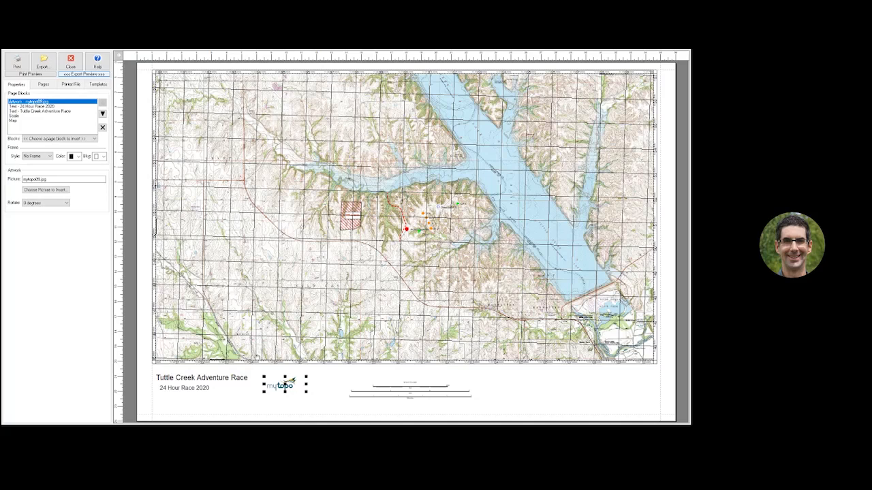
{"action": "left_click", "coordinate": [286, 405]}
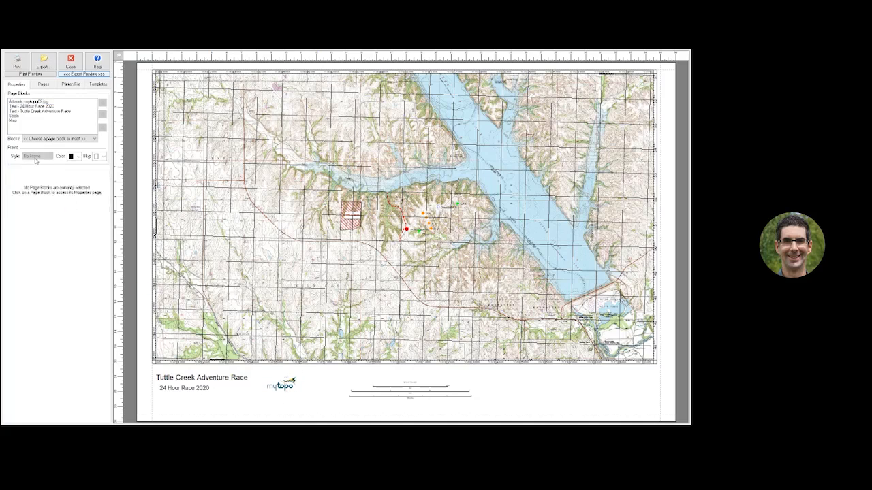
- Insert AdventureRaceLogo.jpg as an artwork block, place it frameless below the title, and enlarge it slightly
{"action": "left_click", "coordinate": [39, 141]}
{"action": "left_click", "coordinate": [38, 147]}
{"action": "left_click", "coordinate": [179, 157]}
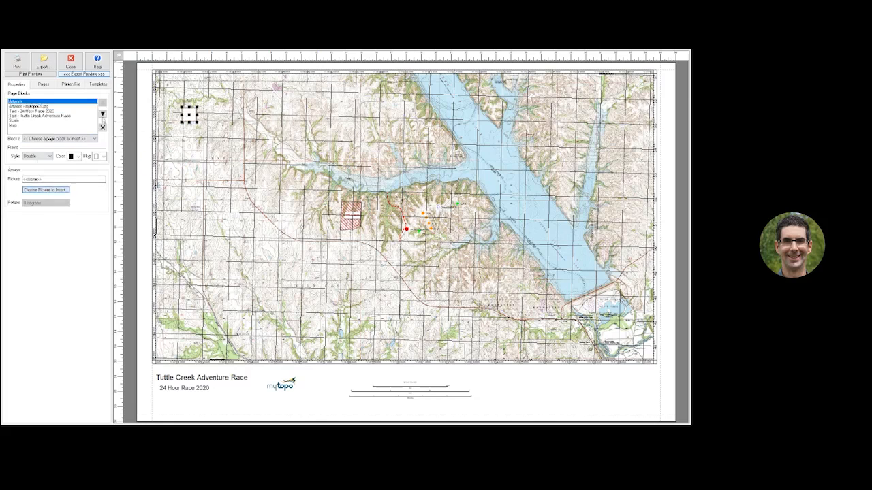
{"action": "double_click", "coordinate": [95, 120]}
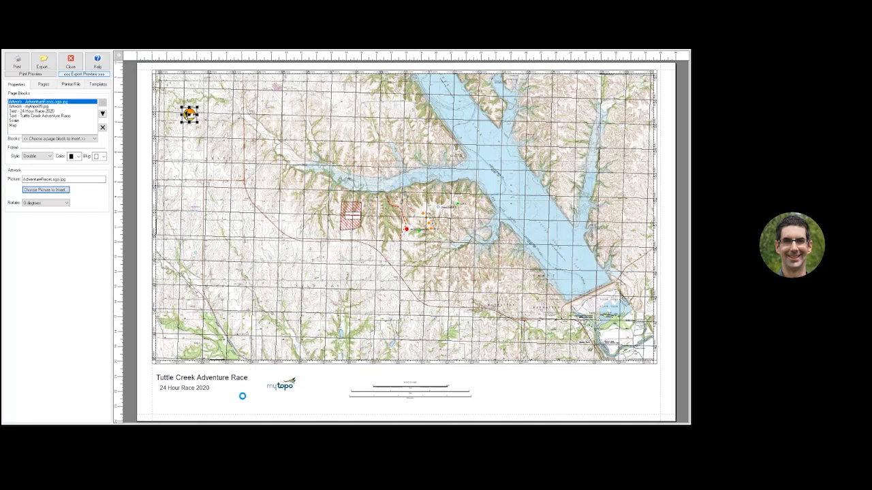
{"action": "left_click", "coordinate": [242, 396]}
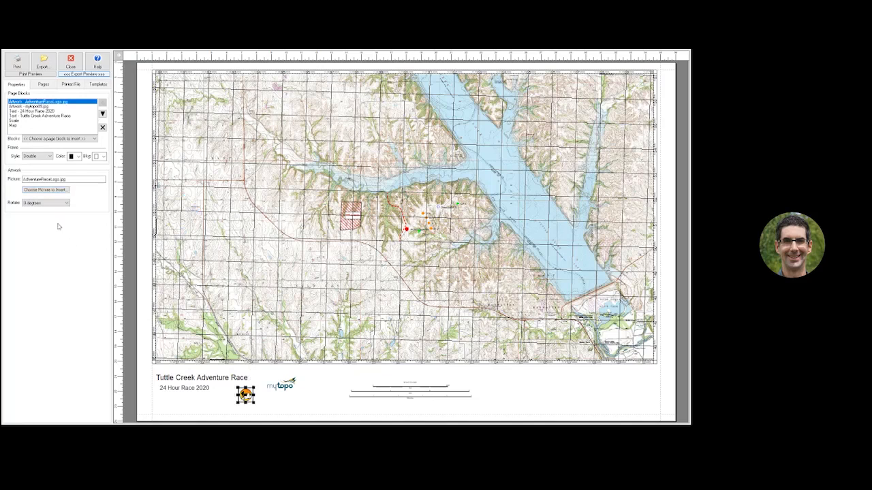
{"action": "left_click", "coordinate": [31, 163]}
{"action": "left_click_drag", "start_coordinate": [255, 387], "coordinate": [229, 398]}
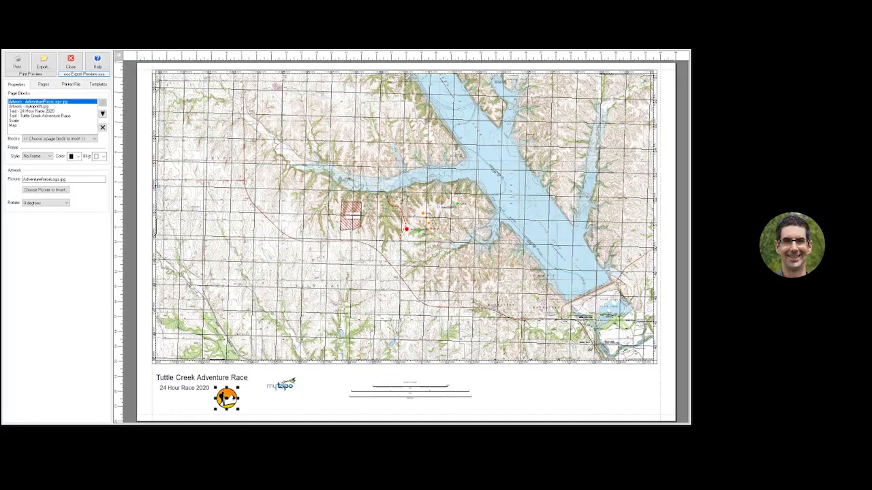
- Move the mytopo logo down and closer to the adventure race logo so the two line up
{"action": "left_click", "coordinate": [281, 386]}
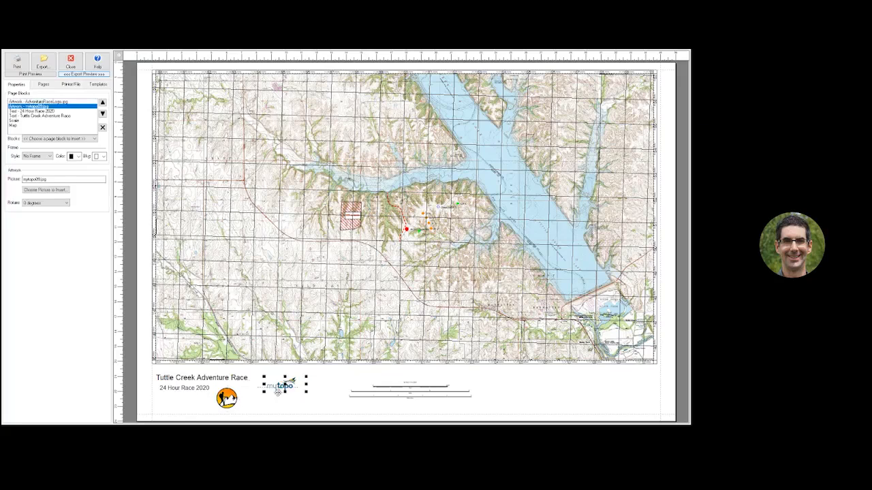
{"action": "left_click_drag", "start_coordinate": [278, 393], "coordinate": [266, 396]}
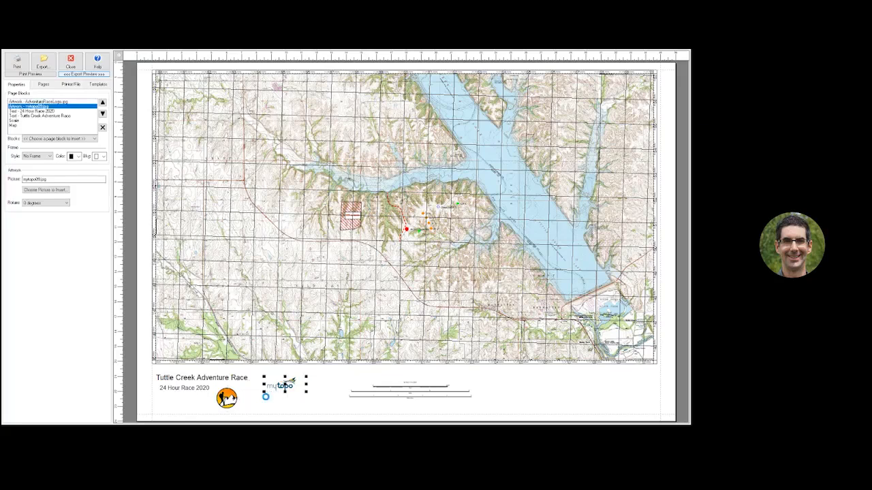
{"action": "left_click", "coordinate": [301, 404]}
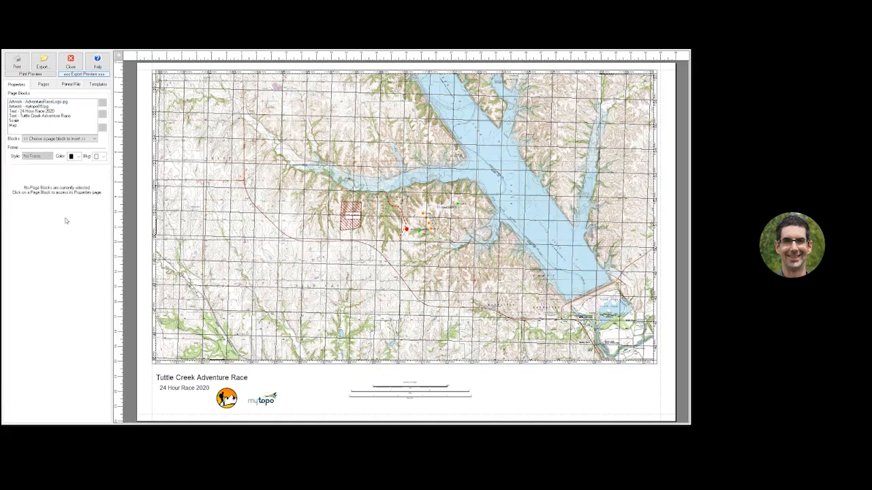
- Insert a frameless compass block, try several compass styles, and choose USGS with Magnetic and UTM Grid Declination
{"action": "left_click", "coordinate": [27, 139]}
{"action": "left_click", "coordinate": [31, 154]}
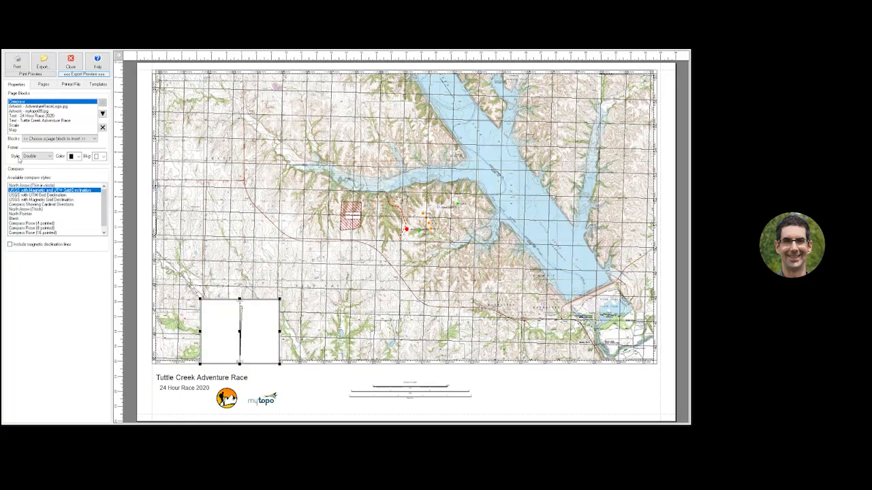
{"action": "left_click", "coordinate": [34, 205]}
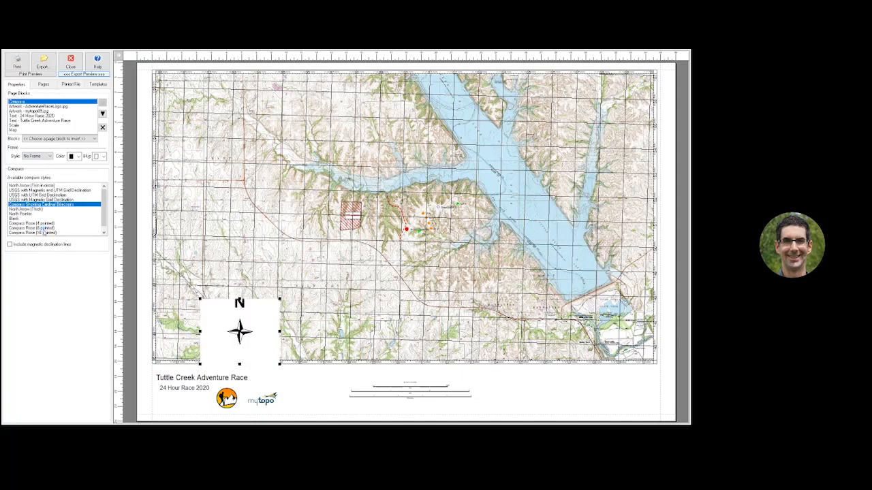
{"action": "left_click", "coordinate": [42, 228]}
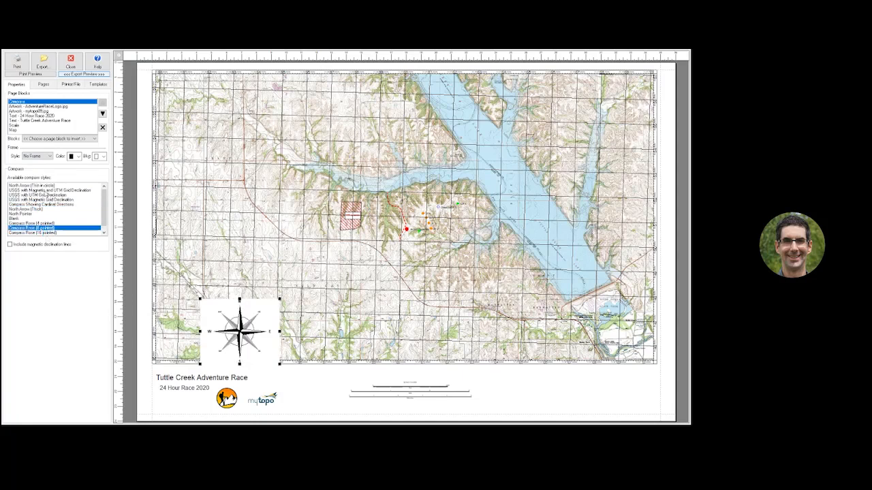
{"action": "left_click", "coordinate": [44, 200]}
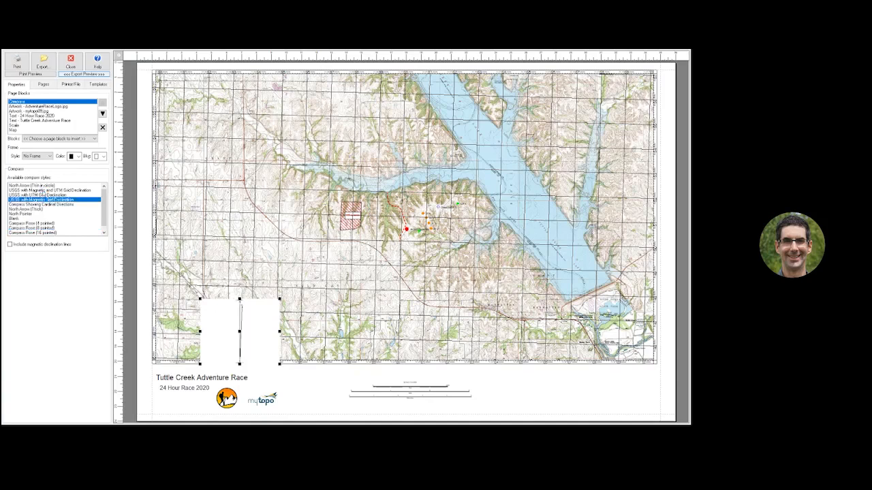
{"action": "left_click", "coordinate": [43, 190]}
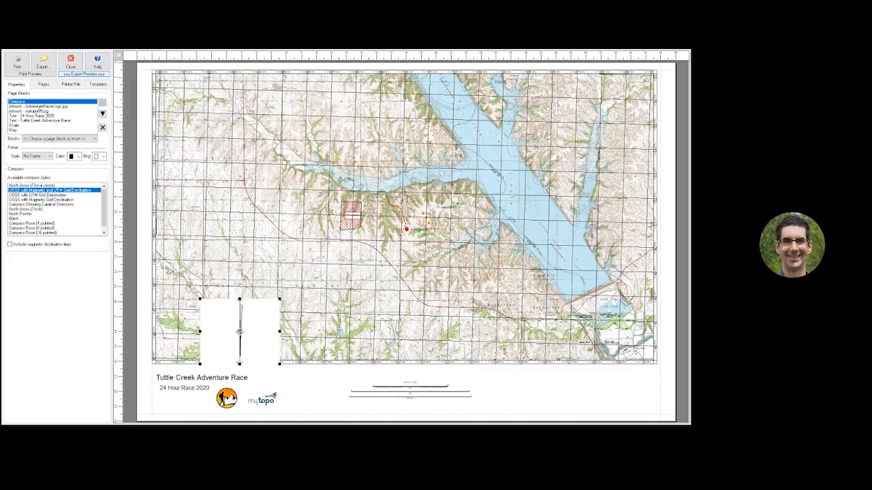
- Shrink the compass block and place it below the map, just beside the mytopo logo
{"action": "left_click_drag", "start_coordinate": [239, 331], "coordinate": [310, 376]}
{"action": "left_click_drag", "start_coordinate": [272, 342], "coordinate": [304, 374]}
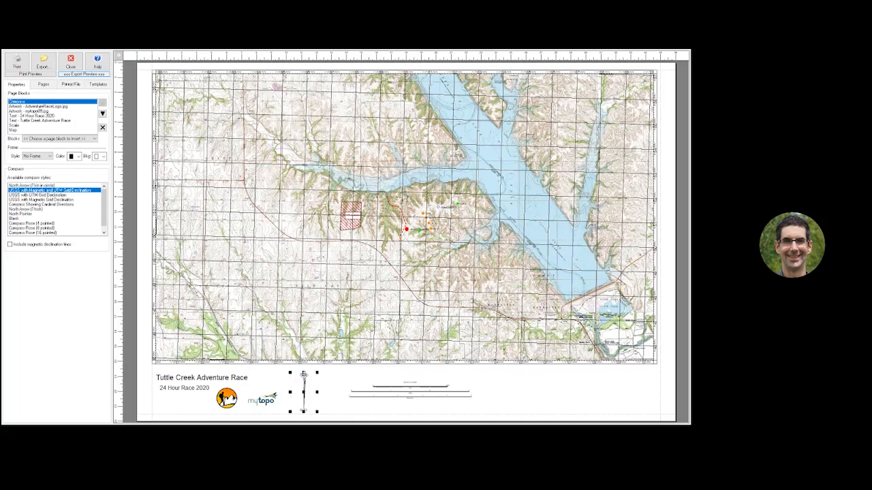
{"action": "left_click", "coordinate": [333, 393]}
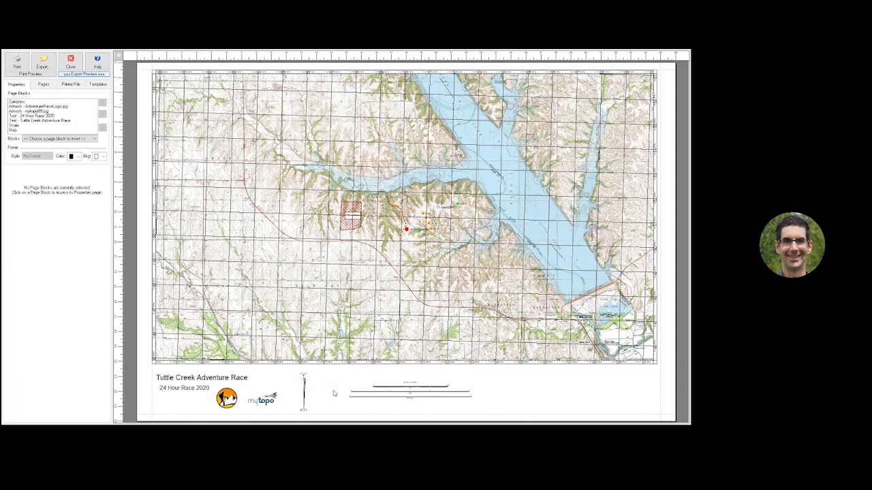
- Move the scale bars block closer to the compass
{"action": "left_click", "coordinate": [381, 393]}
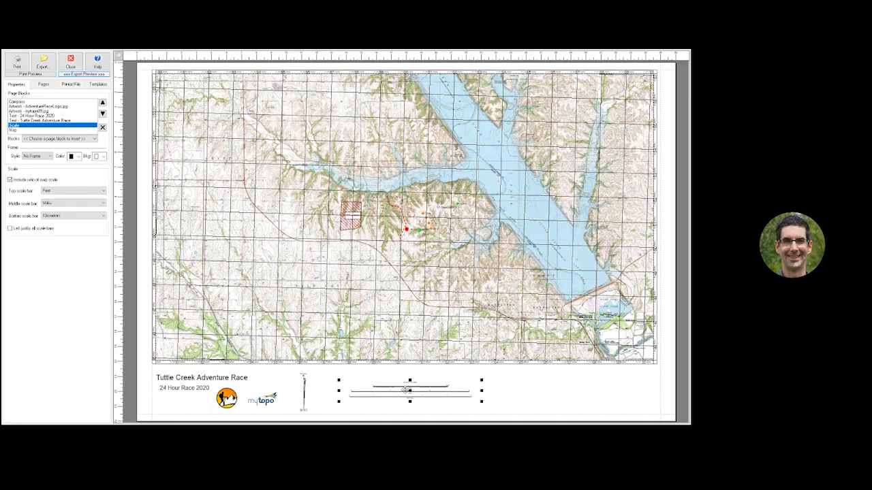
{"action": "left_click_drag", "start_coordinate": [389, 391], "coordinate": [392, 391]}
{"action": "left_click", "coordinate": [476, 393]}
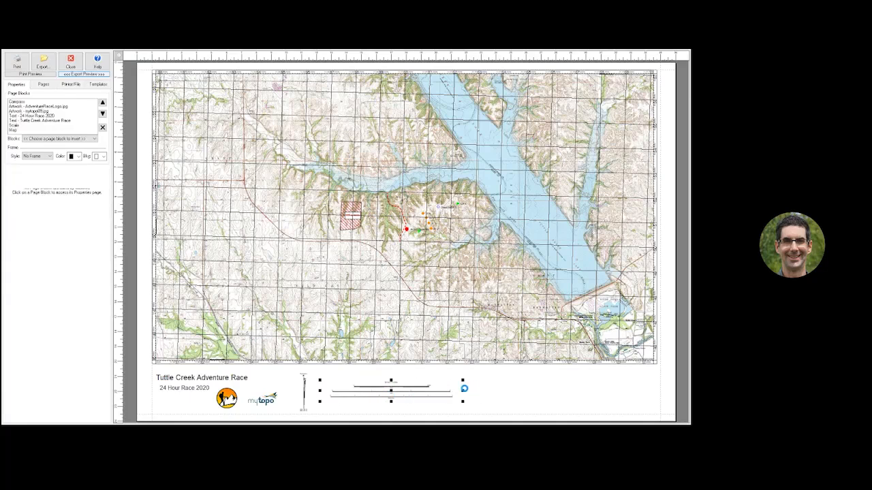
- Insert a legend block and generate its entries automatically from the entire project
{"action": "left_click", "coordinate": [39, 141]}
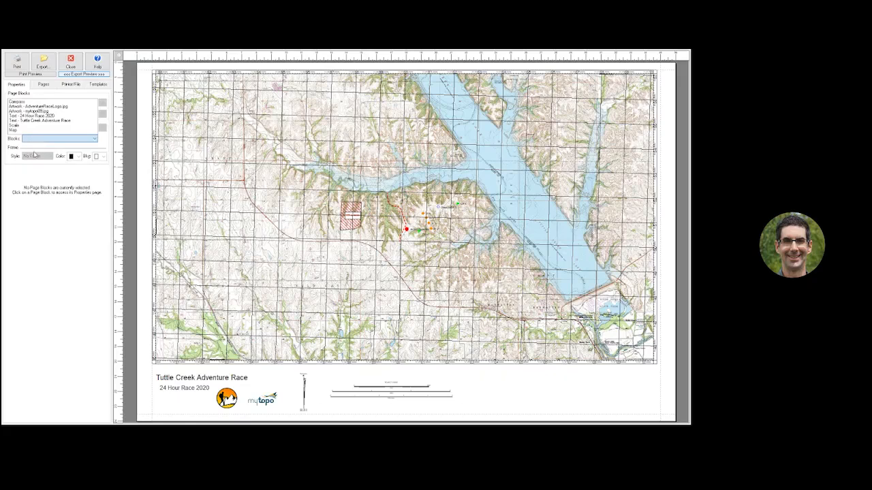
{"action": "left_click", "coordinate": [34, 155]}
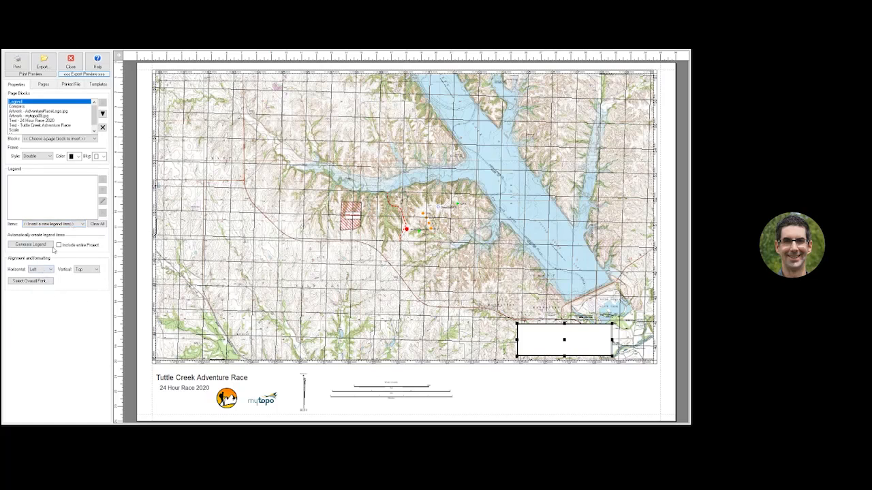
{"action": "left_click", "coordinate": [60, 245]}
{"action": "left_click", "coordinate": [31, 245]}
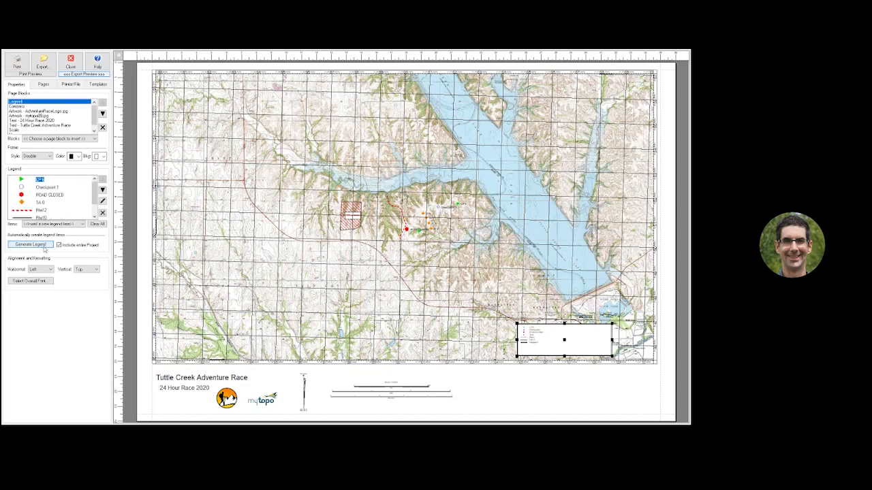
- Delete the Checkpoint 1 entry from the legend
{"action": "mouse_move", "coordinate": [94, 197]}
{"action": "left_mouse_down"}
{"action": "mouse_move", "coordinate": [93, 211]}
{"action": "mouse_move", "coordinate": [94, 183]}
{"action": "left_mouse_up"}
{"action": "left_click", "coordinate": [47, 188]}
{"action": "left_click", "coordinate": [102, 213]}
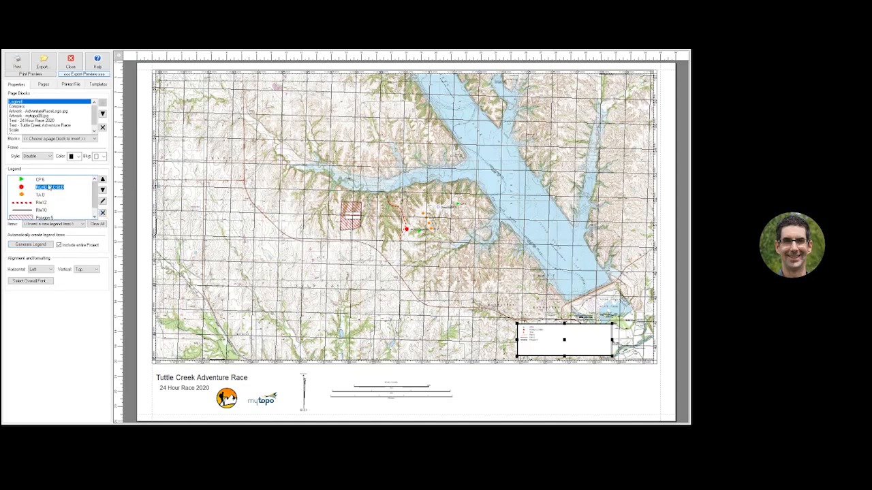
- Rename the legend entry CP 6 as Checkpoint and the entry TA 0 as Transition Area
{"action": "left_click", "coordinate": [39, 179]}
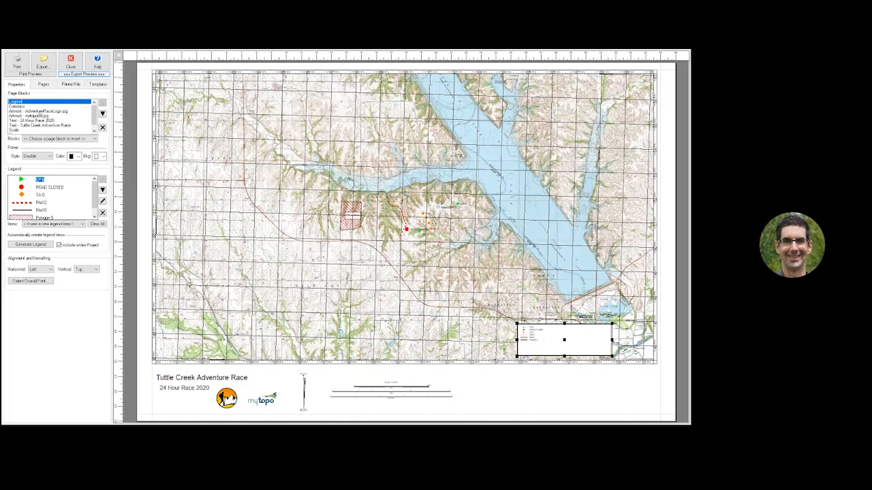
{"action": "left_click", "coordinate": [114, 262]}
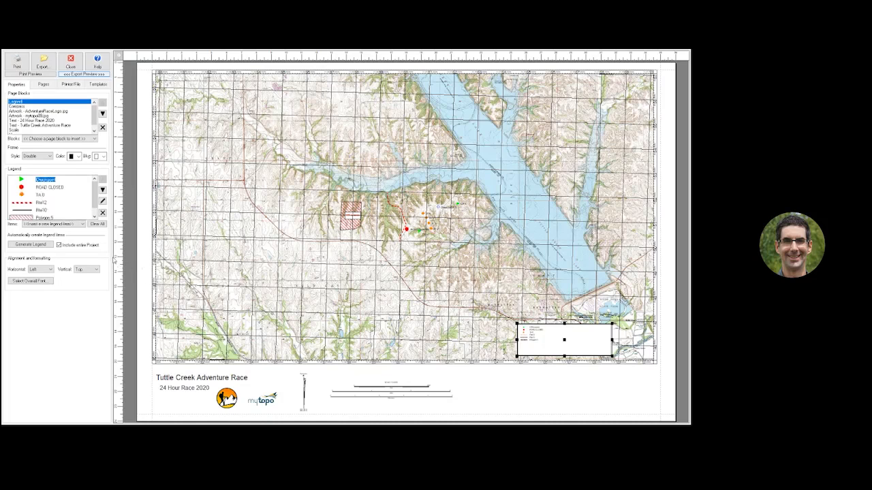
{"action": "left_click", "coordinate": [40, 195]}
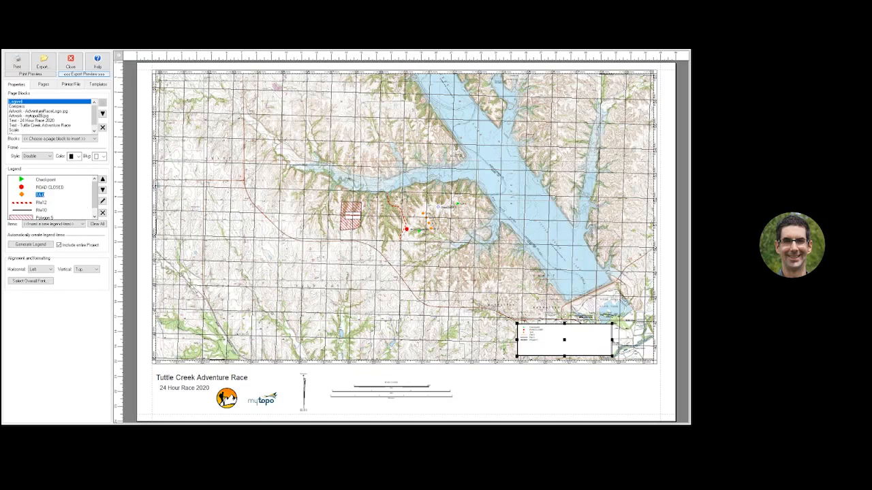
{"action": "left_click", "coordinate": [113, 257]}
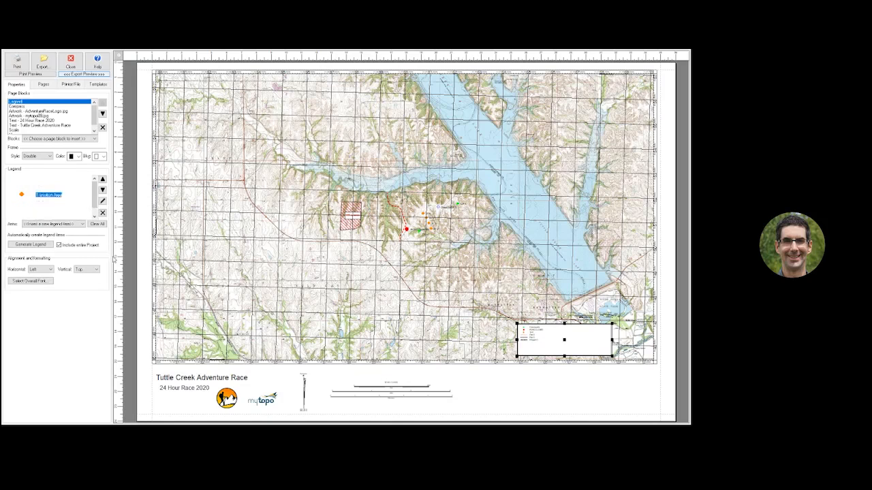
- Rename the dashed red Rte12 legend entry as Trail and delete the Rte10 entry
{"action": "left_click", "coordinate": [42, 203]}
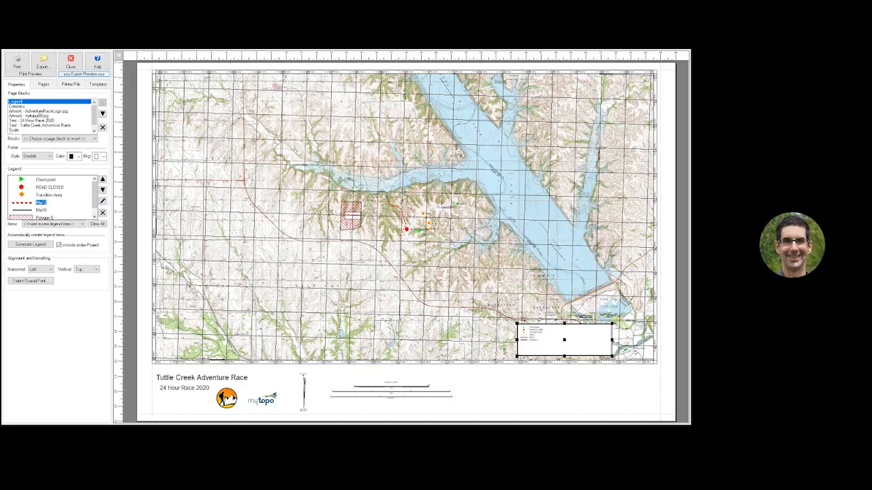
{"action": "left_click", "coordinate": [103, 202]}
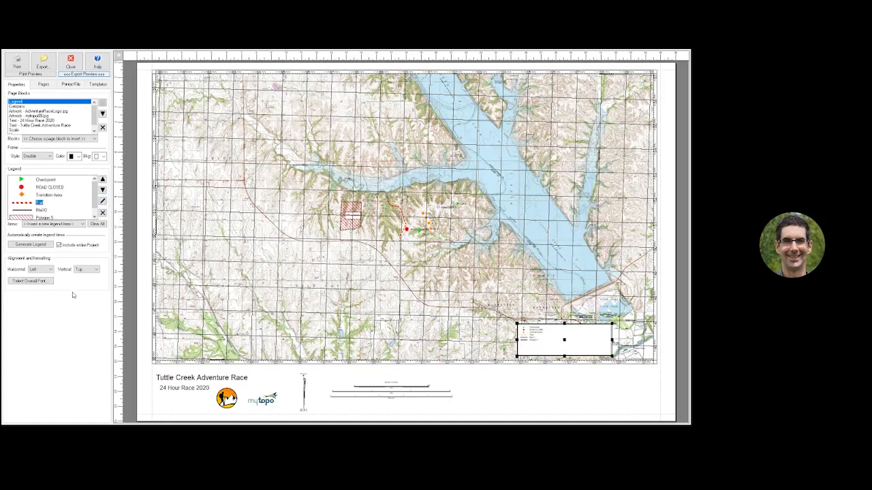
{"action": "left_click", "coordinate": [41, 210]}
{"action": "left_click", "coordinate": [103, 214]}
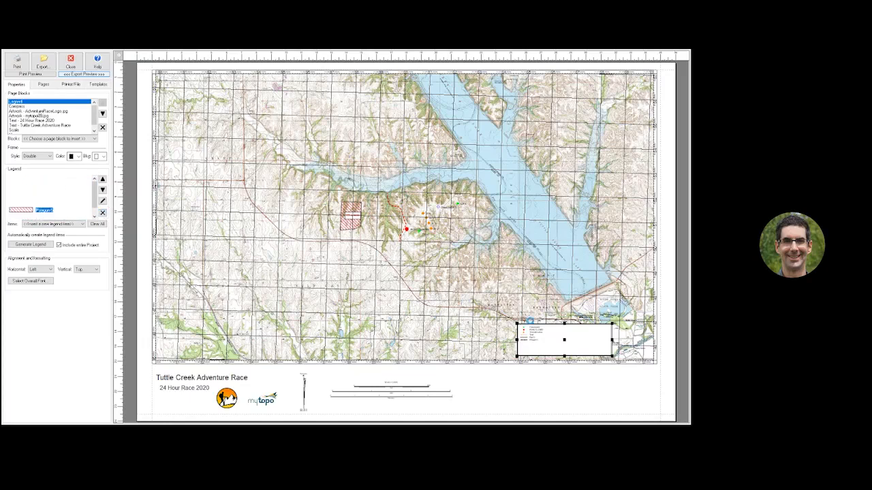
- Move the legend below the map beside the scale bars, give it a Single frame, and shrink it around its entries
{"action": "left_click_drag", "start_coordinate": [564, 340], "coordinate": [517, 388]}
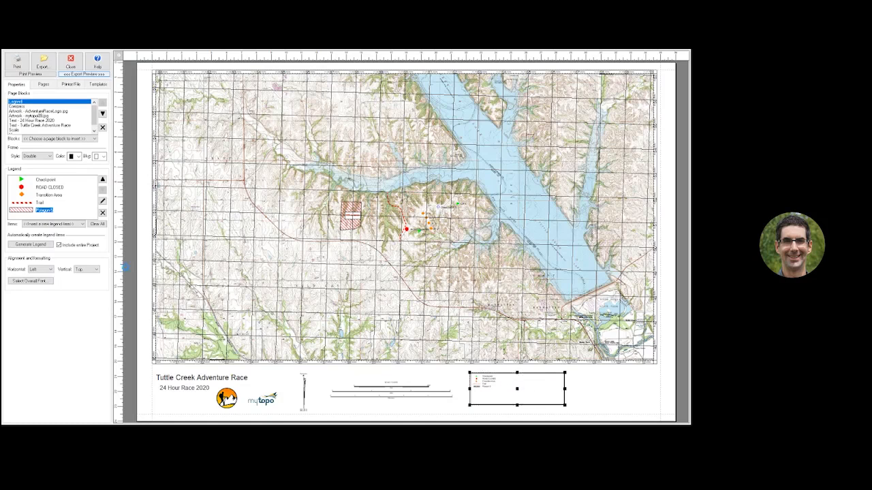
{"action": "left_click", "coordinate": [37, 159]}
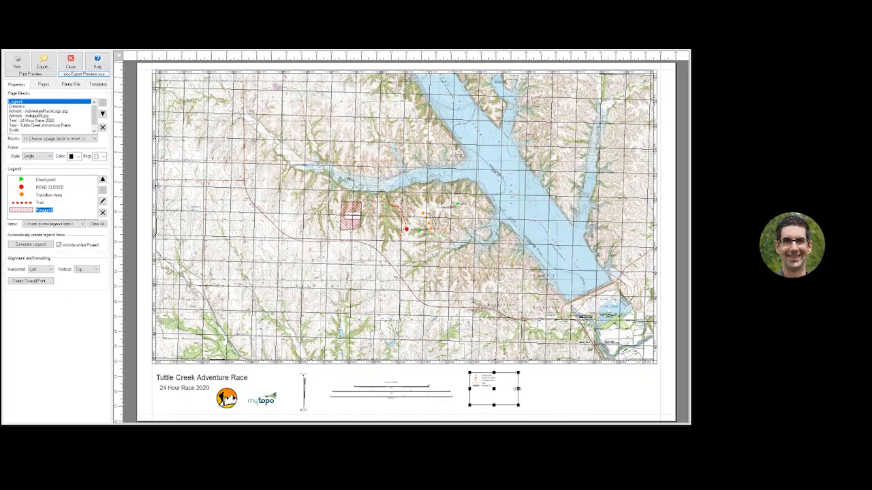
{"action": "left_click_drag", "start_coordinate": [518, 389], "coordinate": [484, 400]}
- Insert a profile block and have it show the Rte12 route from the Route layer
{"action": "left_click", "coordinate": [34, 140]}
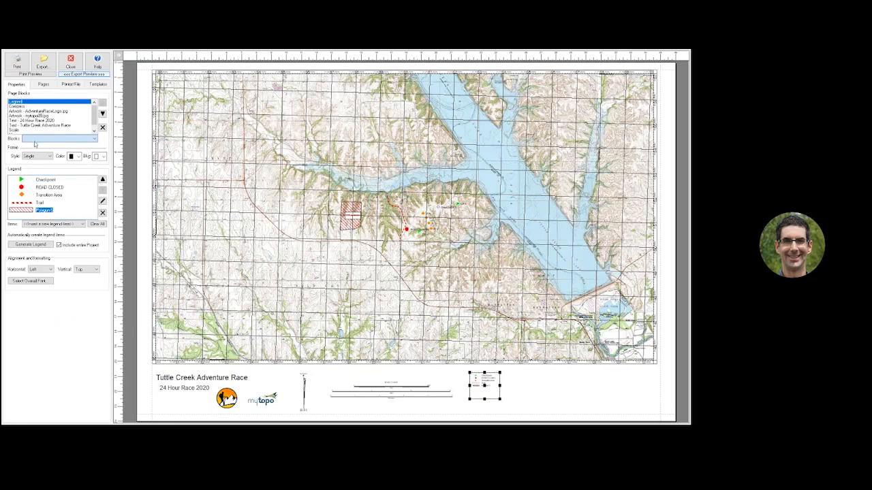
{"action": "left_click", "coordinate": [31, 156]}
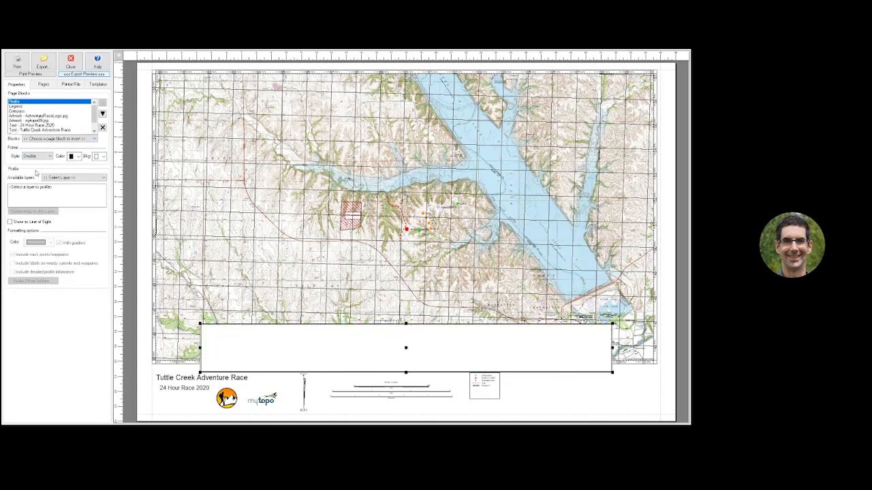
{"action": "left_click", "coordinate": [48, 177]}
{"action": "left_click", "coordinate": [43, 192]}
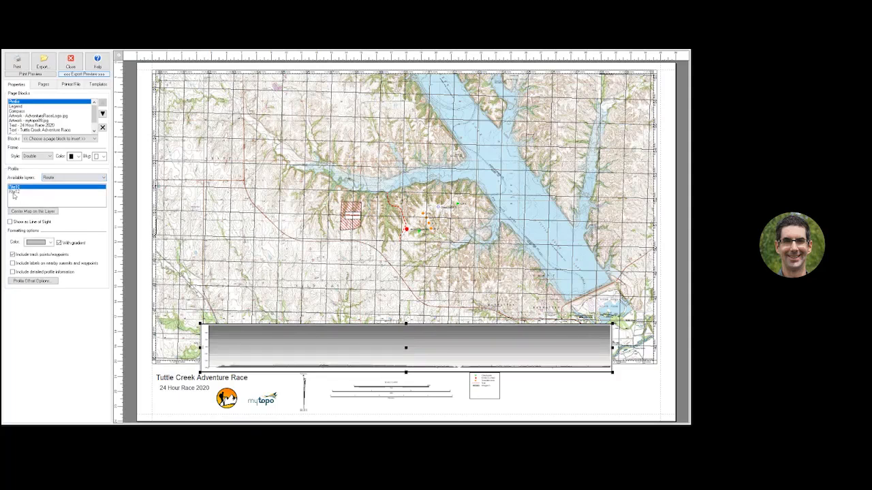
{"action": "left_click", "coordinate": [14, 193]}
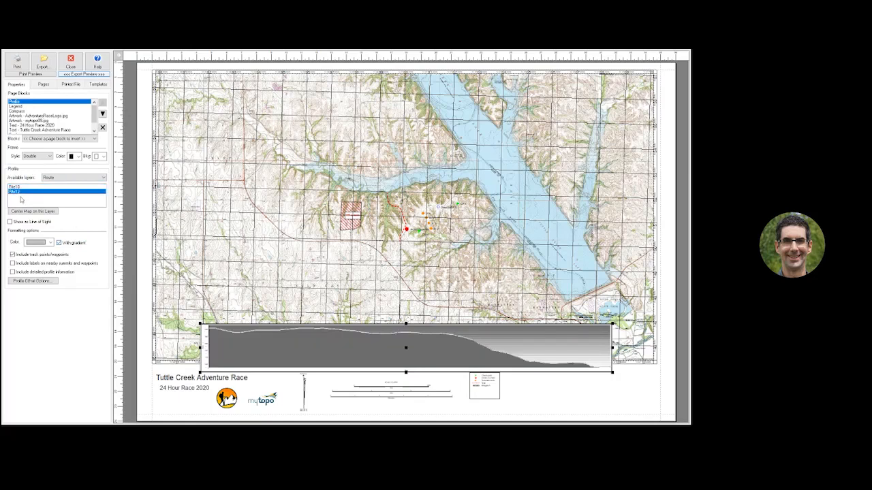
- Format the elevation profile in red without a gradient and give the block a Single frame
{"action": "left_click", "coordinate": [58, 243]}
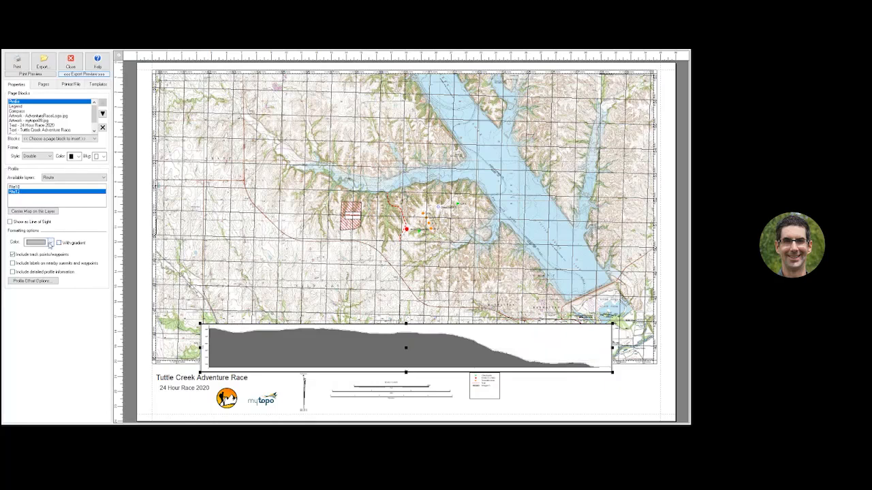
{"action": "left_click", "coordinate": [49, 243]}
{"action": "left_click", "coordinate": [46, 306]}
{"action": "left_click", "coordinate": [30, 158]}
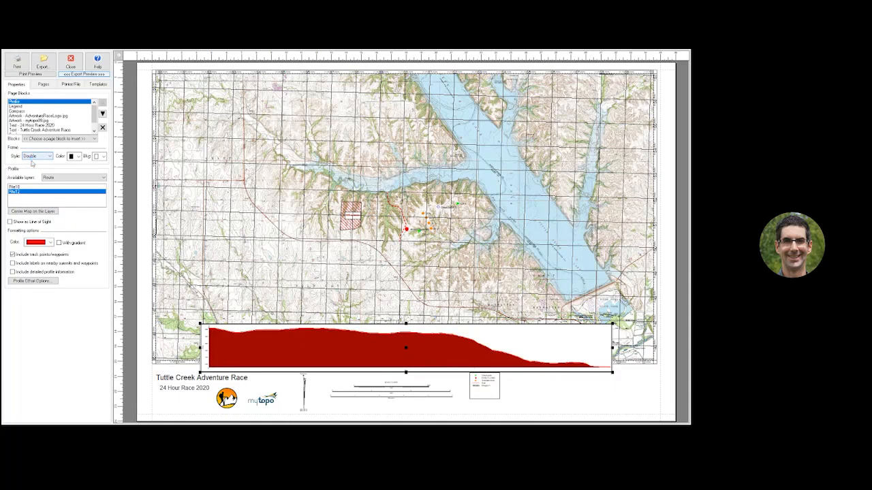
{"action": "left_click", "coordinate": [31, 168]}
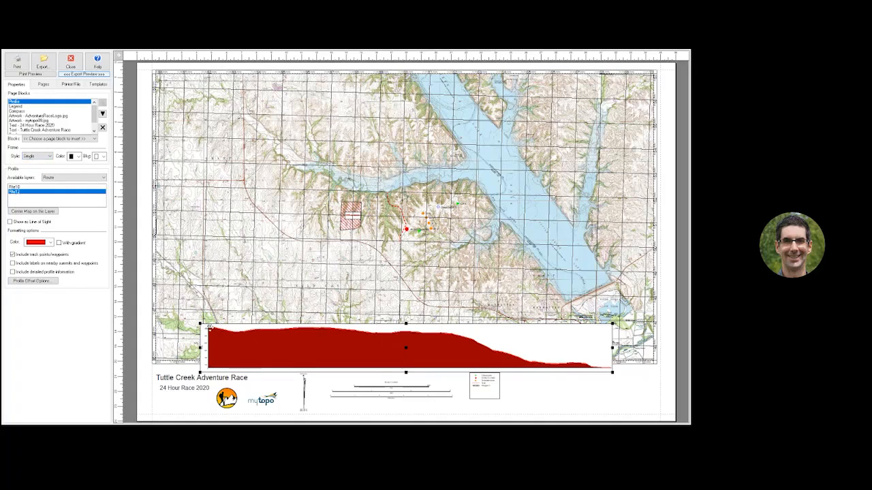
- Shrink the elevation profile block and place it below the map beside the legend
{"action": "left_click_drag", "start_coordinate": [497, 333], "coordinate": [498, 334]}
{"action": "left_click_drag", "start_coordinate": [555, 352], "coordinate": [567, 389]}
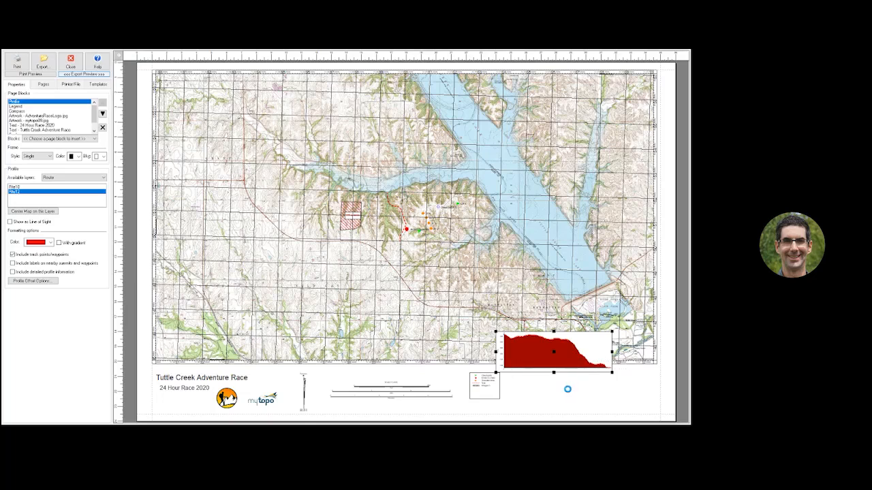
{"action": "left_click", "coordinate": [479, 404]}
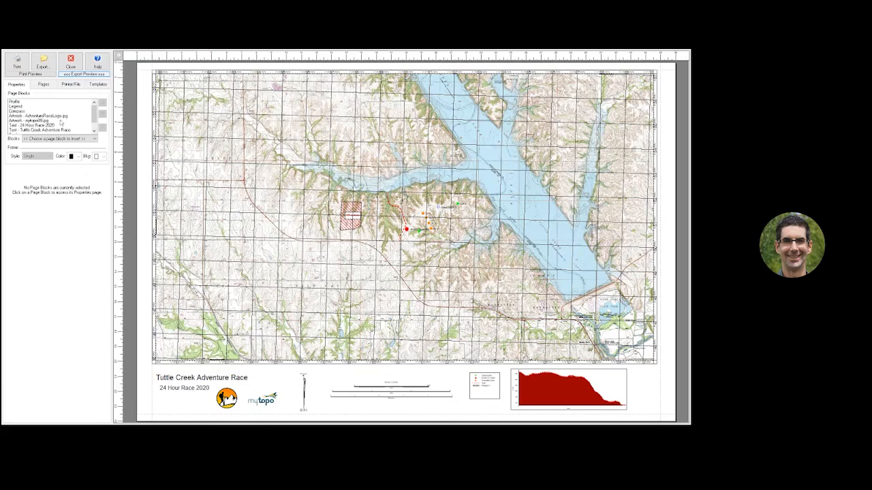
- Save the page layout as a template named Tuttle Creek AR and check for it among the available templates
{"action": "left_click", "coordinate": [98, 84]}
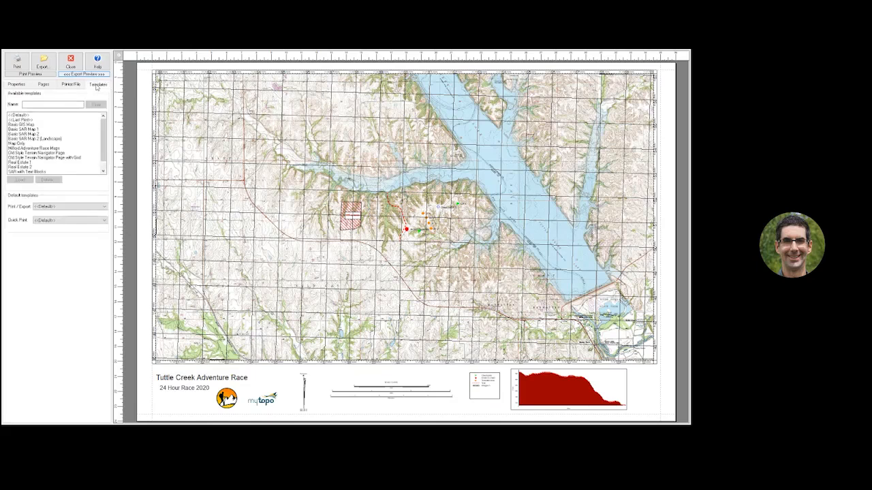
{"action": "left_click", "coordinate": [53, 104]}
{"action": "type", "text": "Tuttle Creek AR"}
{"action": "left_click", "coordinate": [96, 105]}
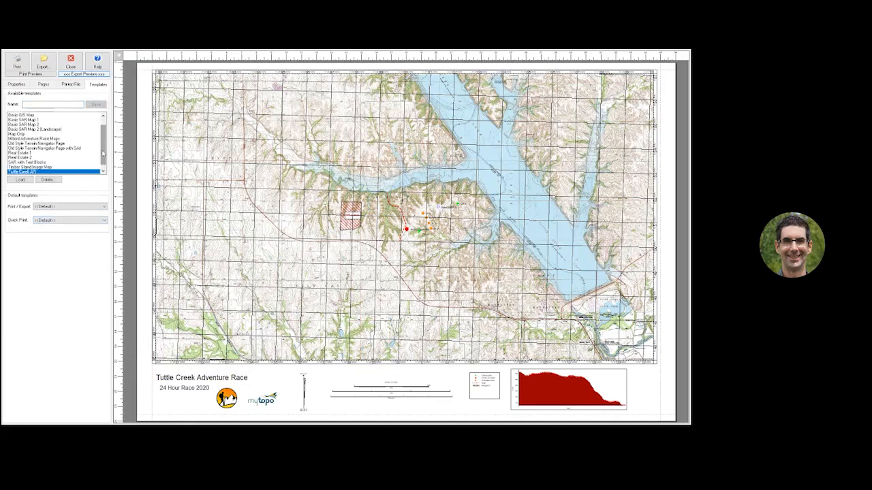
{"action": "scroll", "coordinate": [104, 153], "scroll_direction": "down", "scroll_amount": 1}
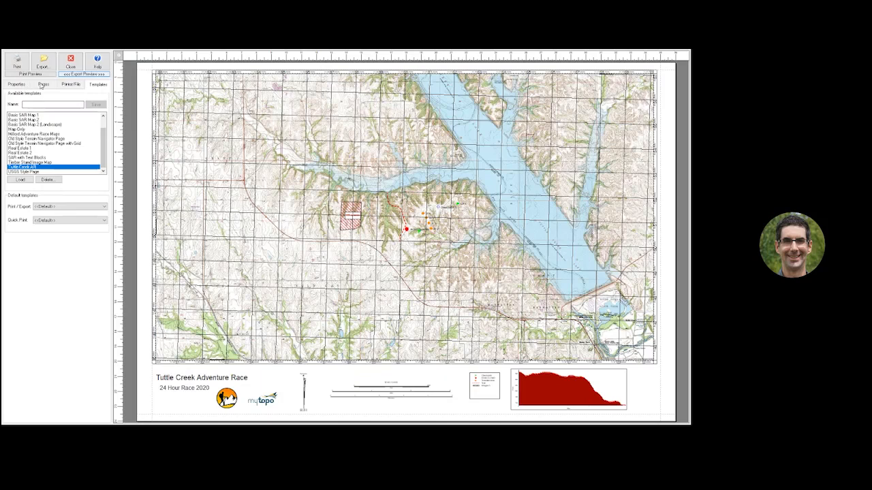
{"action": "left_click", "coordinate": [69, 86]}
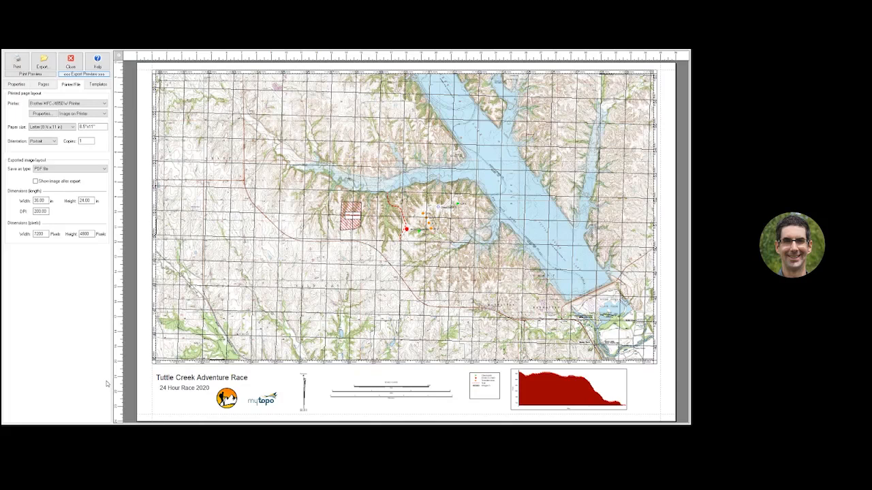
{"action": "left_click", "coordinate": [12, 85]}
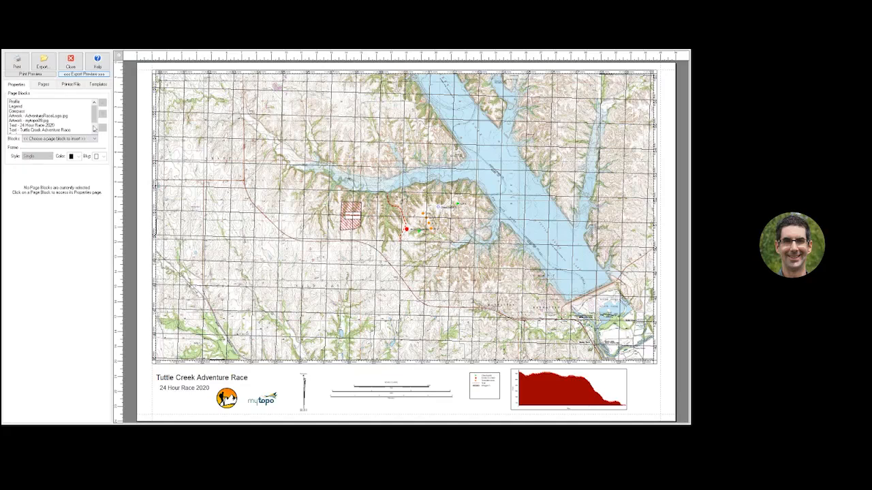
{"action": "left_click", "coordinate": [97, 139]}
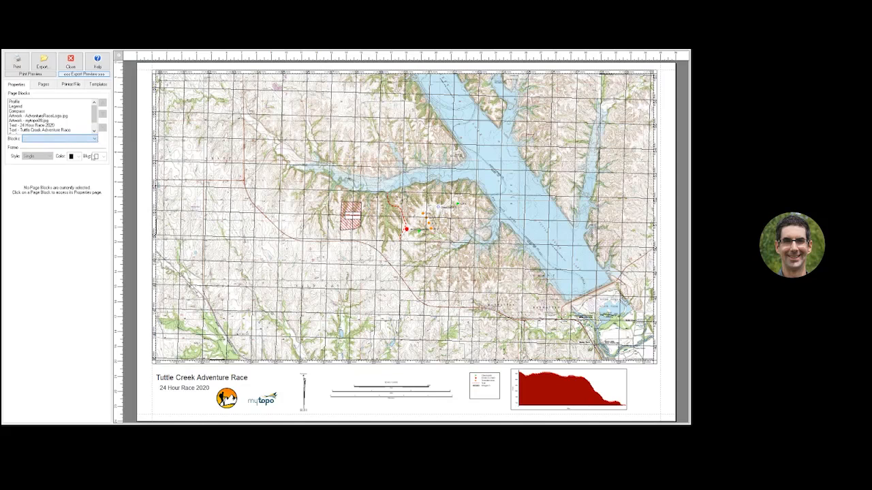
{"action": "left_click", "coordinate": [86, 232]}
{"action": "left_click", "coordinate": [307, 393]}
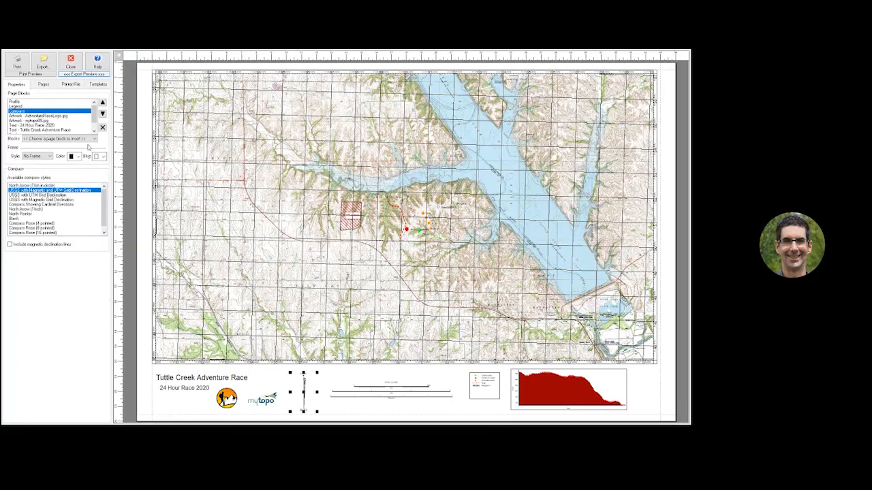
- Insert a summary block into the page layout
{"action": "left_click", "coordinate": [86, 140]}
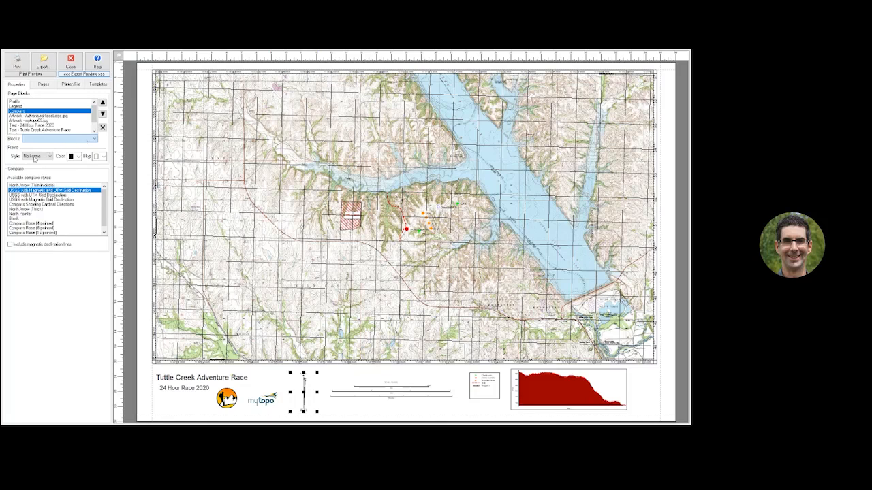
{"action": "left_click", "coordinate": [34, 158]}
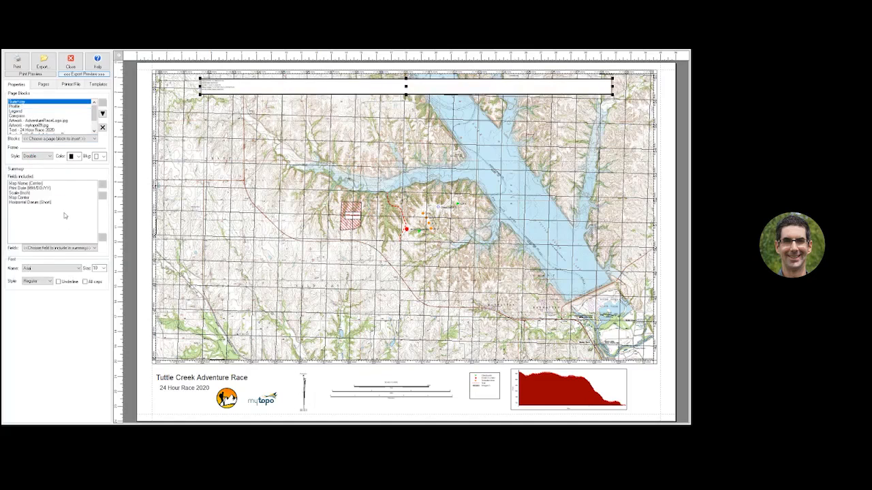
- Add the Magnetic Declination field to the summary block and set the block's font size to 36
{"action": "left_click", "coordinate": [47, 250]}
{"action": "left_click", "coordinate": [48, 326]}
{"action": "double_click", "coordinate": [96, 268]}
{"action": "left_click", "coordinate": [102, 338]}
- Resize the summary block over the map's upper-left area so it is narrower and tall enough for all its lines
{"action": "left_click_drag", "start_coordinate": [612, 95], "coordinate": [564, 199]}
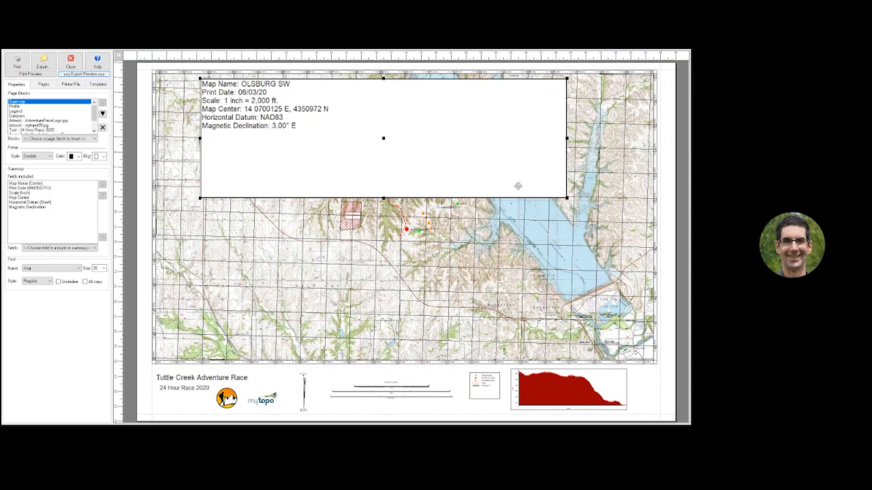
{"action": "left_click_drag", "start_coordinate": [543, 183], "coordinate": [387, 153]}
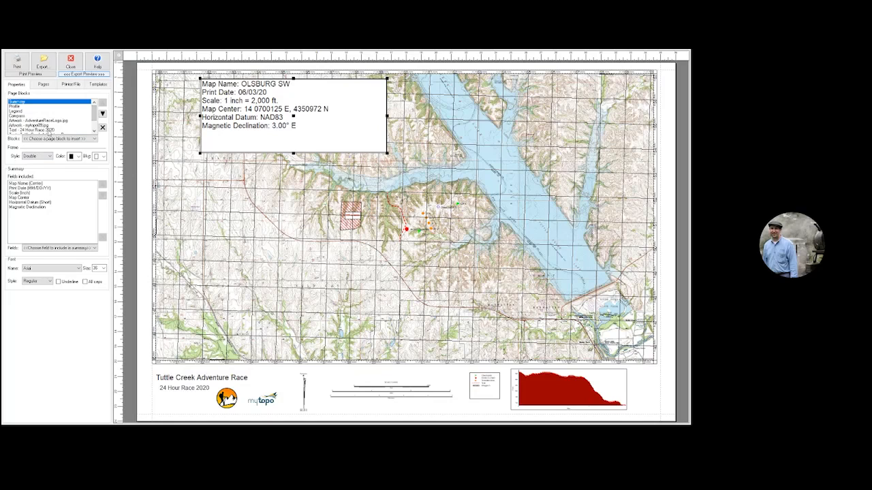
- Examine which fields can be inserted into the "24 Hour Race 2020" text block
{"action": "left_click", "coordinate": [49, 130]}
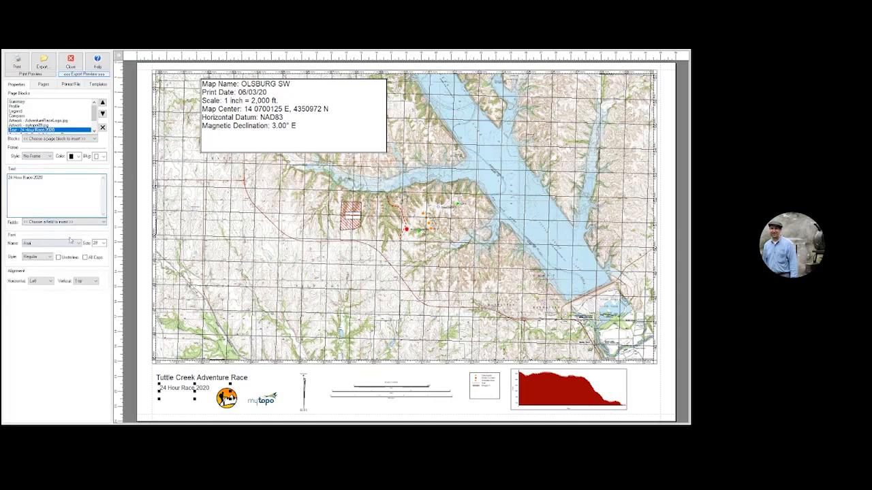
{"action": "left_click", "coordinate": [73, 224]}
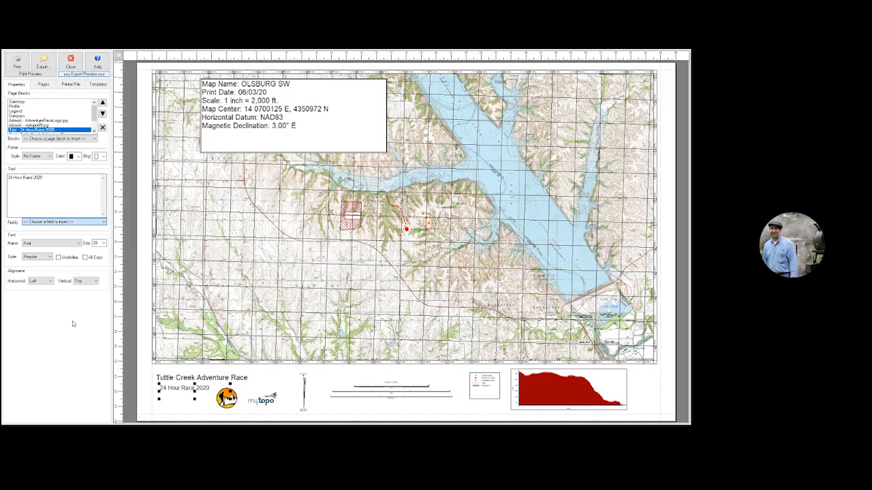
{"action": "left_click", "coordinate": [72, 381]}
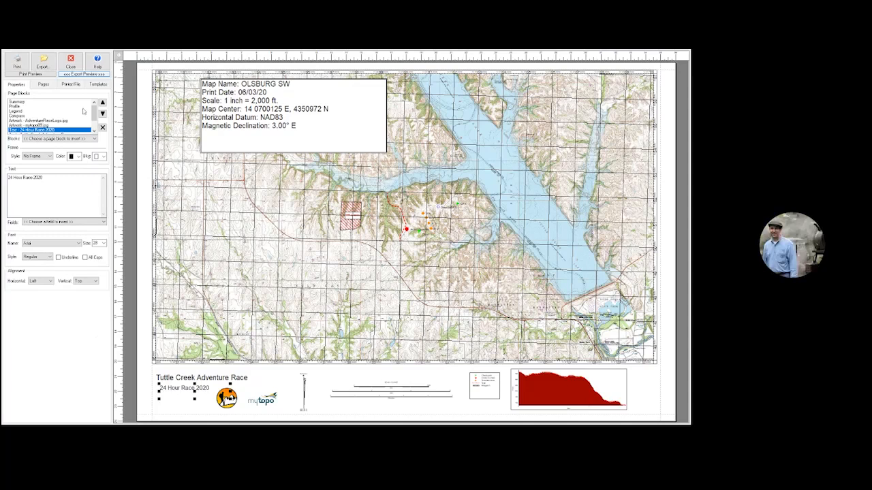
- Save the page layout as a template named Tuttle Creek Adventure Race and close the layout
{"action": "left_click", "coordinate": [96, 85]}
{"action": "left_click", "coordinate": [40, 104]}
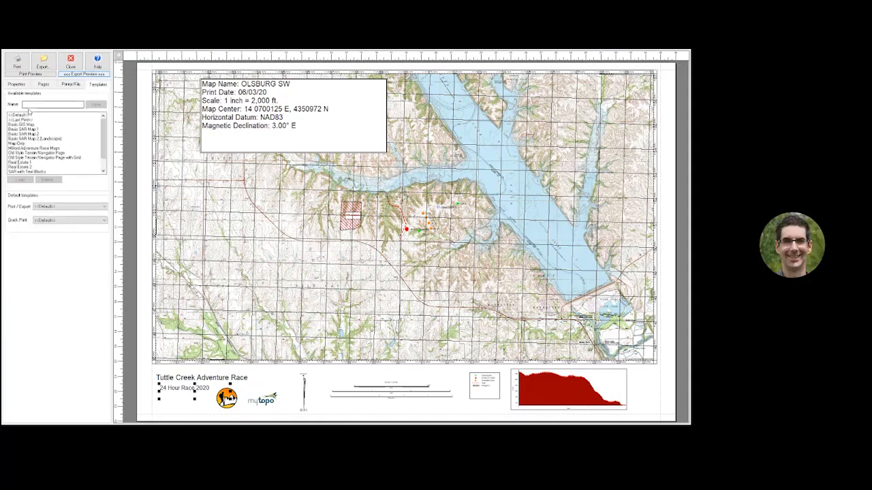
{"action": "type", "text": "Tuttle Creek"}
{"action": "scroll", "coordinate": [64, 149], "scroll_direction": "down", "scroll_amount": 2}
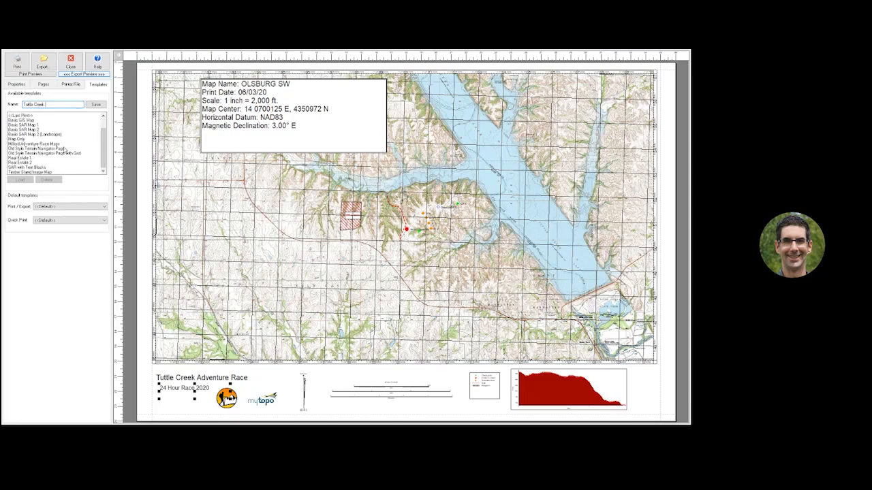
{"action": "type", "text": "Adven"}
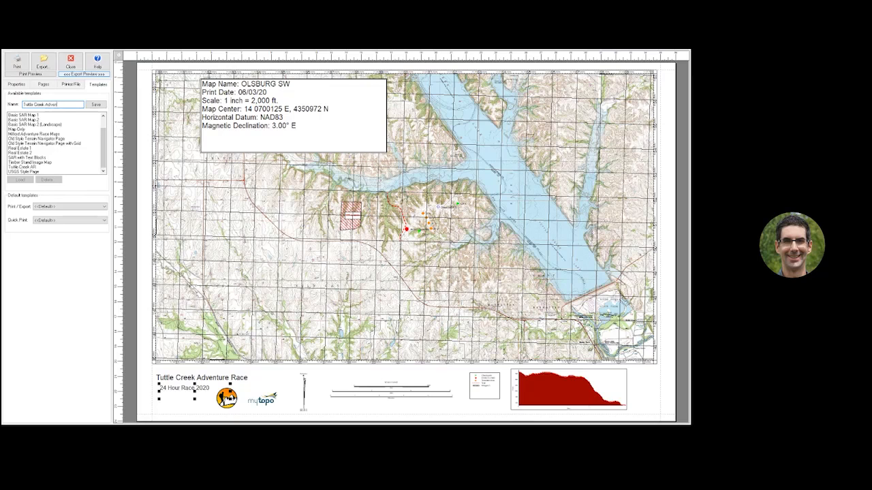
{"action": "type", "text": "ture Race"}
{"action": "left_click", "coordinate": [103, 107]}
{"action": "left_click", "coordinate": [70, 62]}
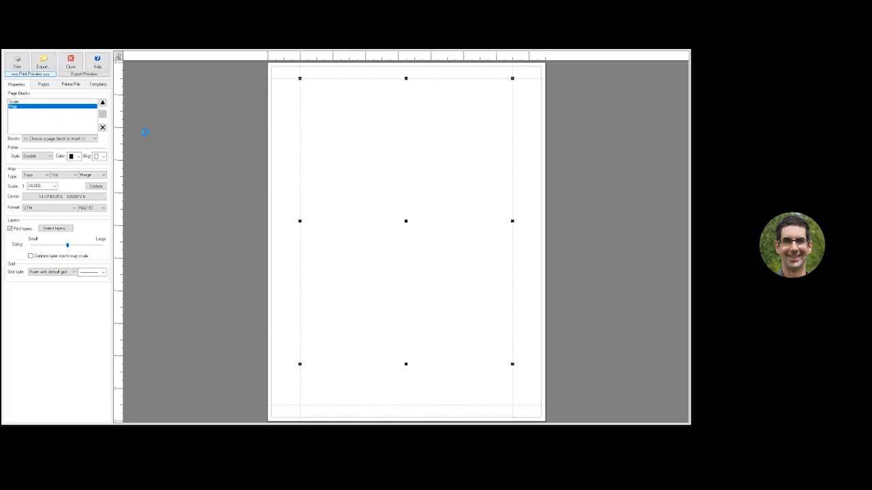
- Switch the reopened page layout to the export preview and load the Tuttle Creek Adventure Race template
{"action": "left_click", "coordinate": [95, 88]}
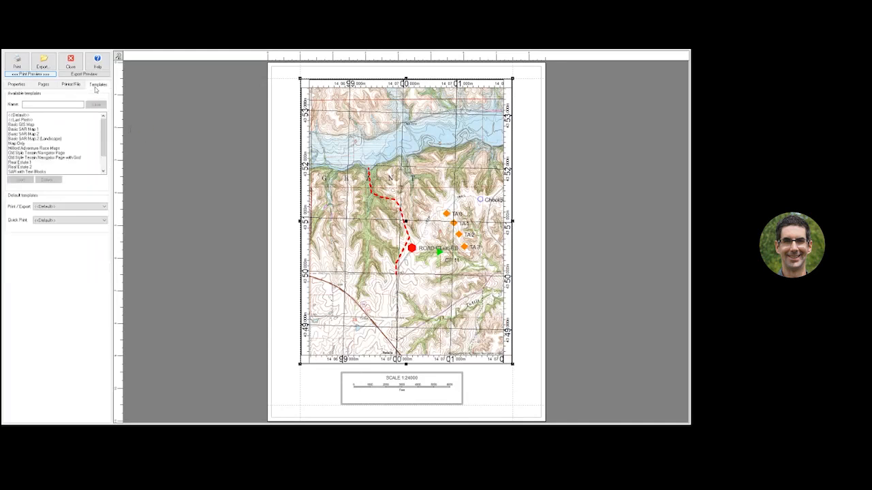
{"action": "scroll", "coordinate": [57, 163], "scroll_direction": "down", "scroll_amount": 2}
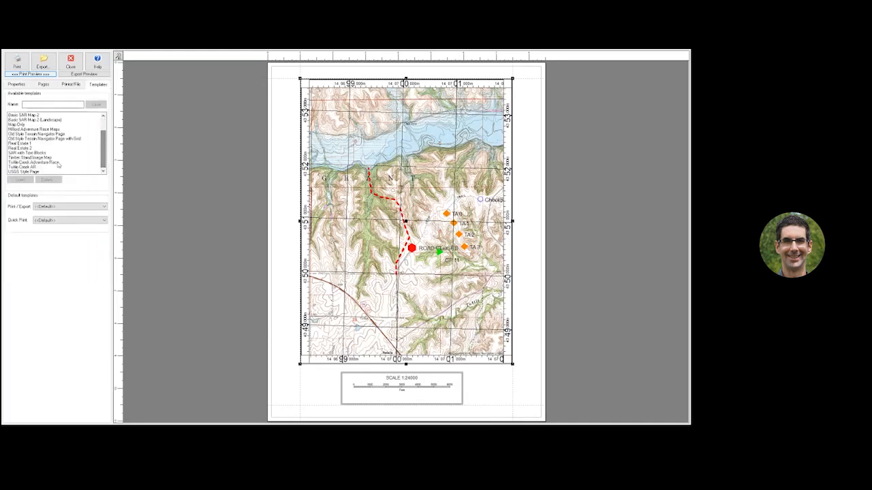
{"action": "left_click", "coordinate": [81, 74]}
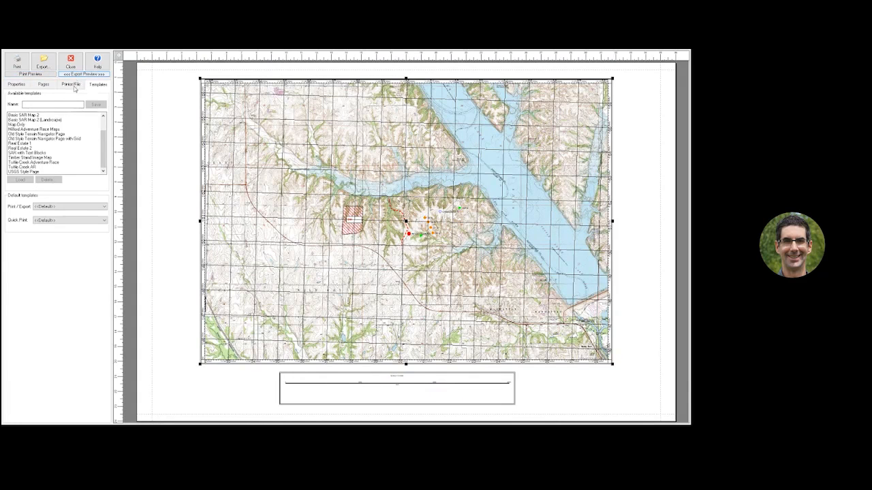
{"action": "left_click", "coordinate": [75, 85]}
{"action": "left_click", "coordinate": [97, 86]}
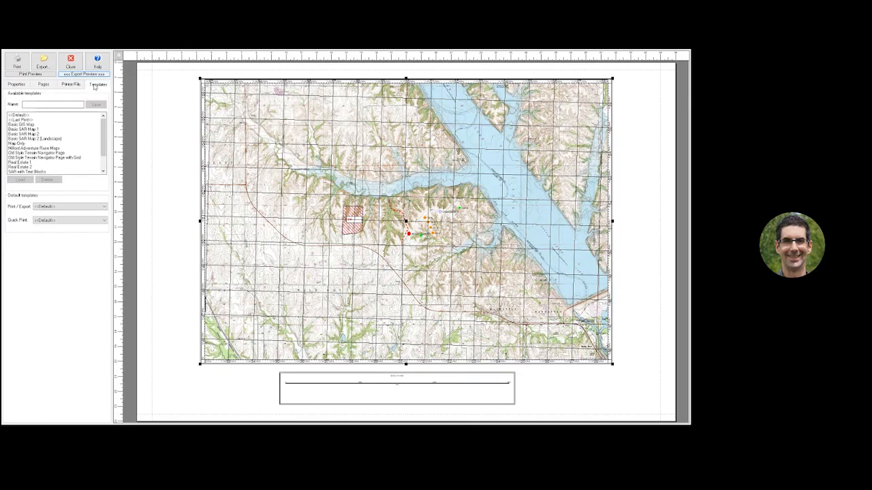
{"action": "left_click_drag", "start_coordinate": [105, 137], "coordinate": [88, 164]}
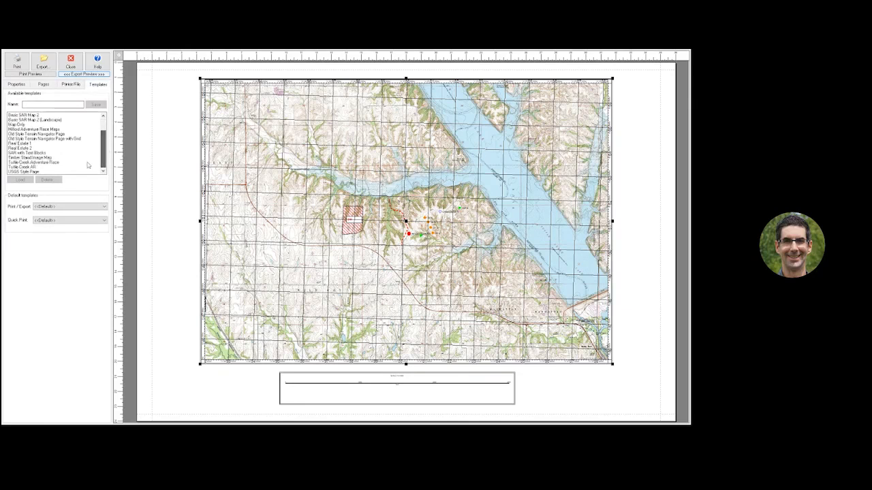
{"action": "left_click", "coordinate": [42, 163]}
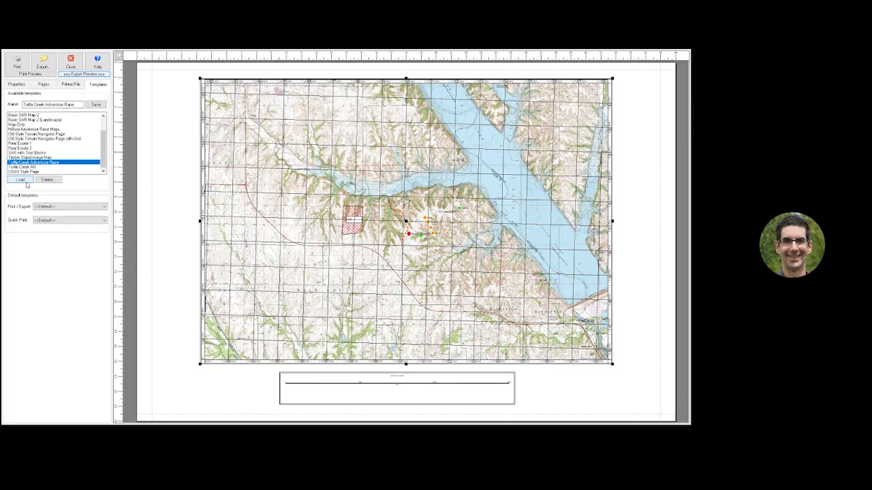
{"action": "left_click", "coordinate": [25, 180]}
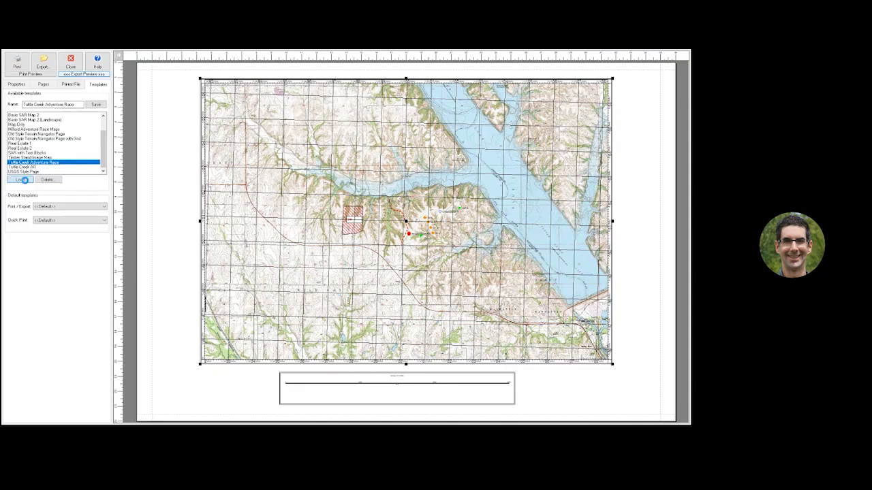